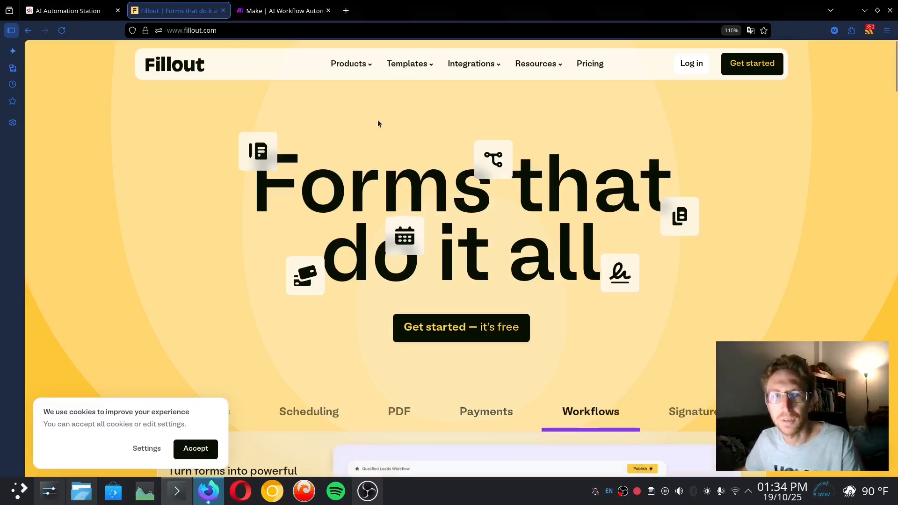
Return to the Fillout homepage from the Skool tab and accept the site's cookies
{"action": "left_click", "coordinate": [80, 7]}
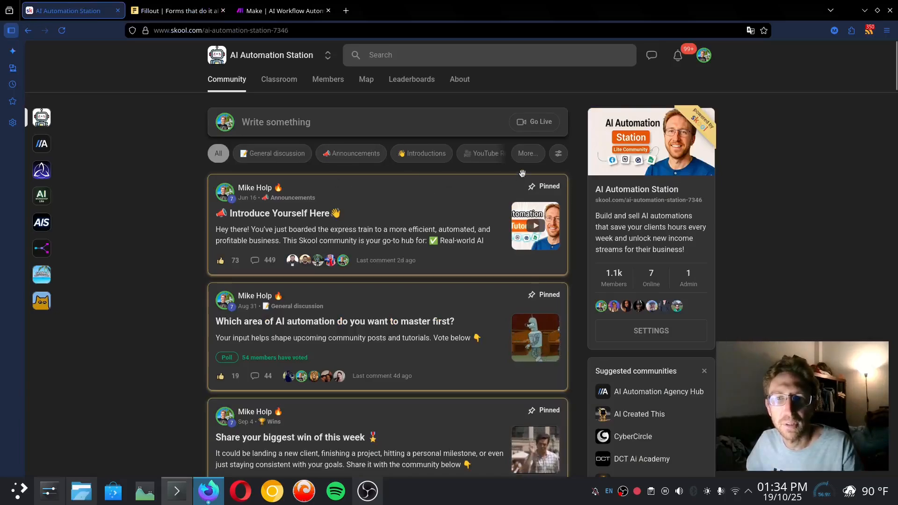
{"action": "left_click", "coordinate": [178, 11]}
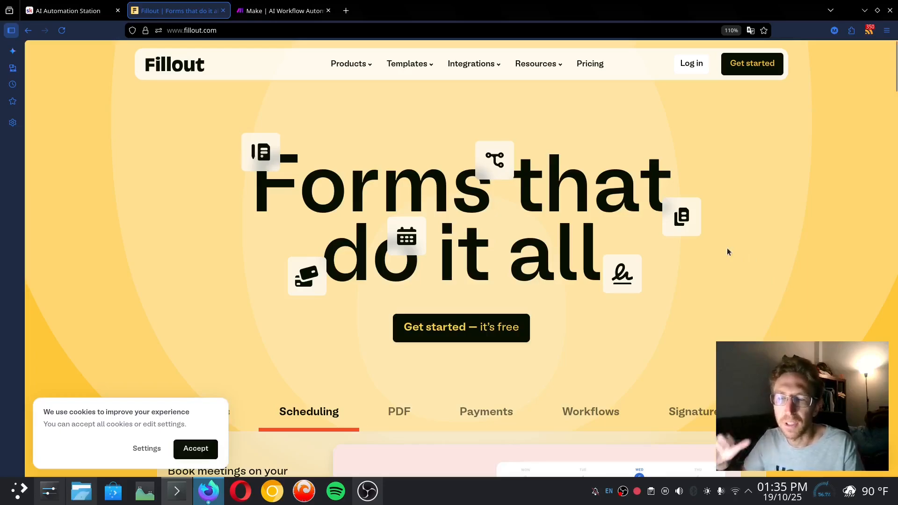
{"action": "left_click", "coordinate": [196, 449]}
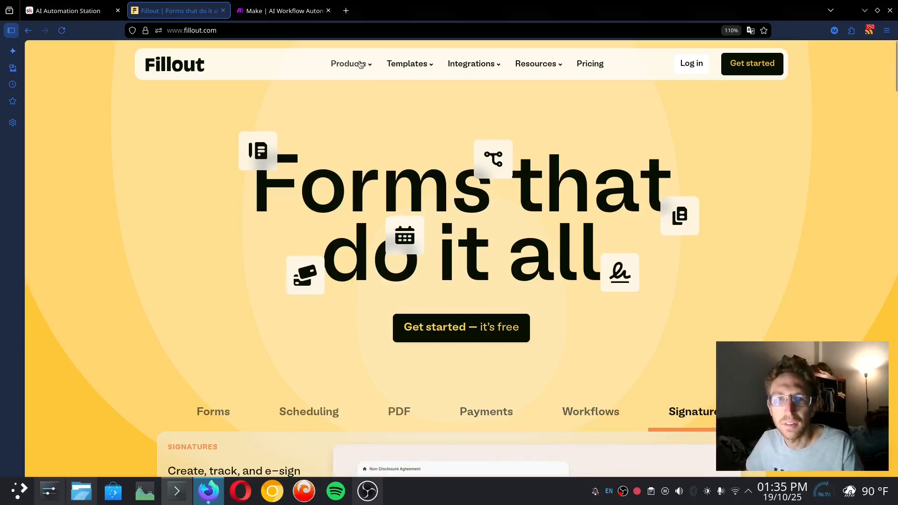
Open Fillout's pricing page and show the plans billed monthly
{"action": "mouse_move", "coordinate": [360, 64]}
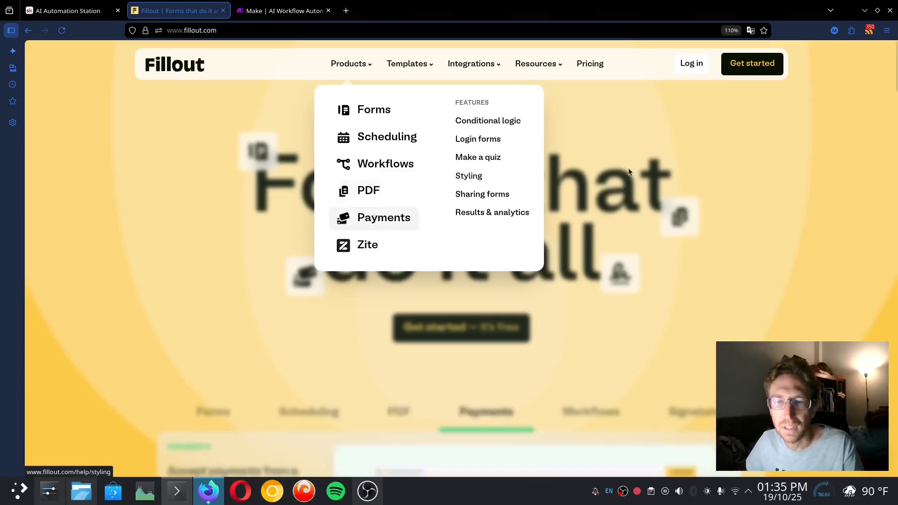
{"action": "left_click", "coordinate": [591, 68]}
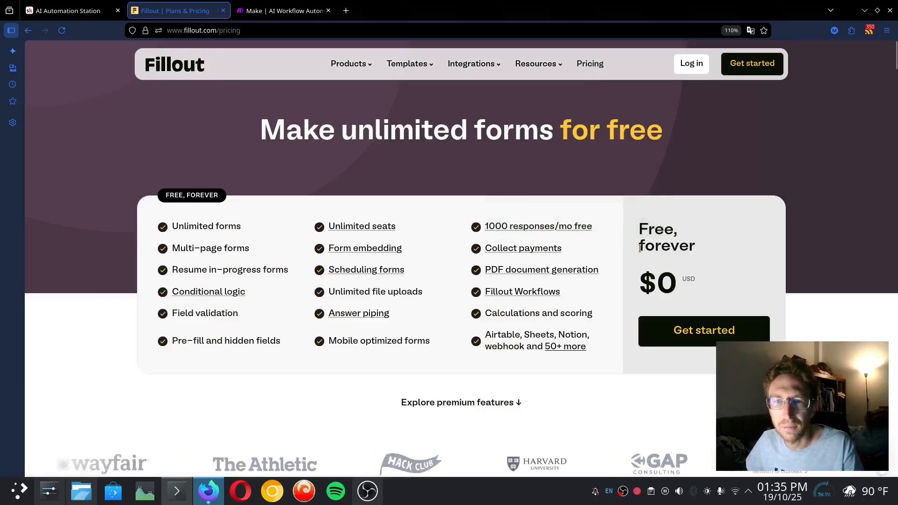
{"action": "scroll", "coordinate": [635, 263], "scroll_direction": "down", "scroll_amount": 10}
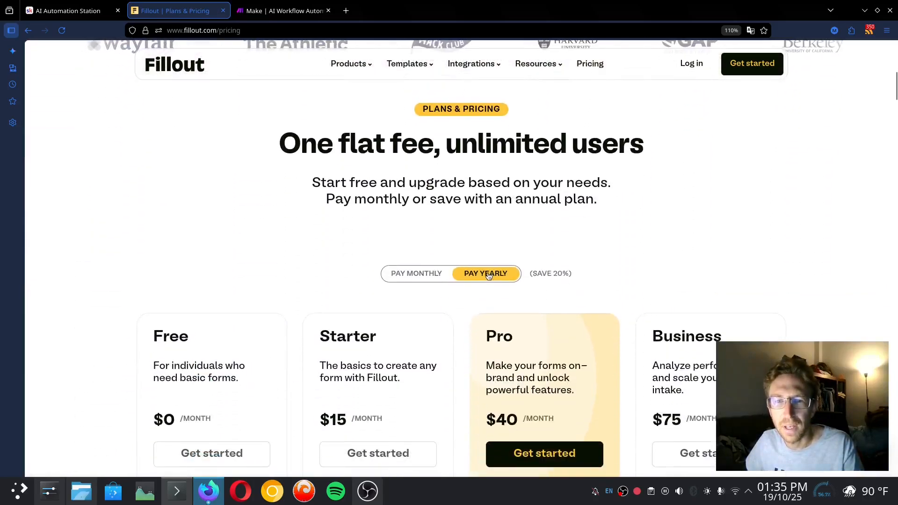
{"action": "scroll", "coordinate": [450, 125], "scroll_direction": "up", "scroll_amount": 2}
{"action": "left_click", "coordinate": [417, 131]}
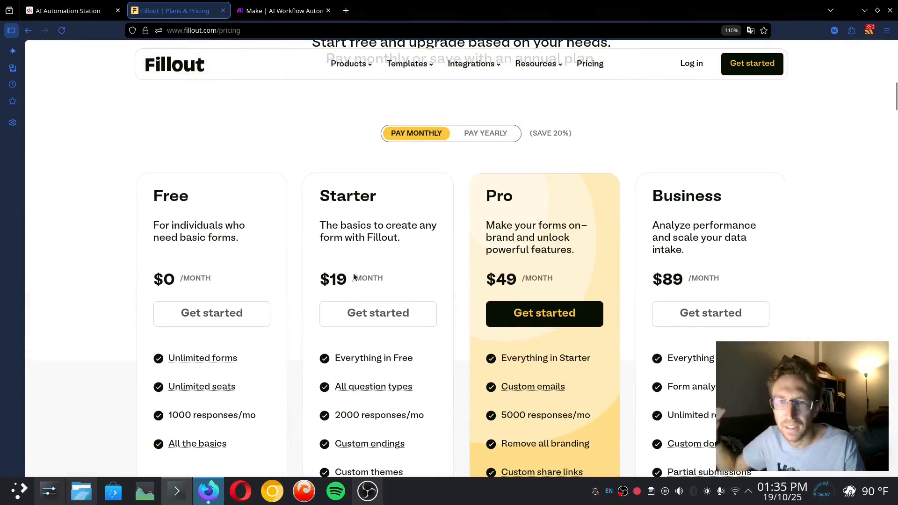
{"action": "scroll", "coordinate": [468, 267], "scroll_direction": "up", "scroll_amount": 10}
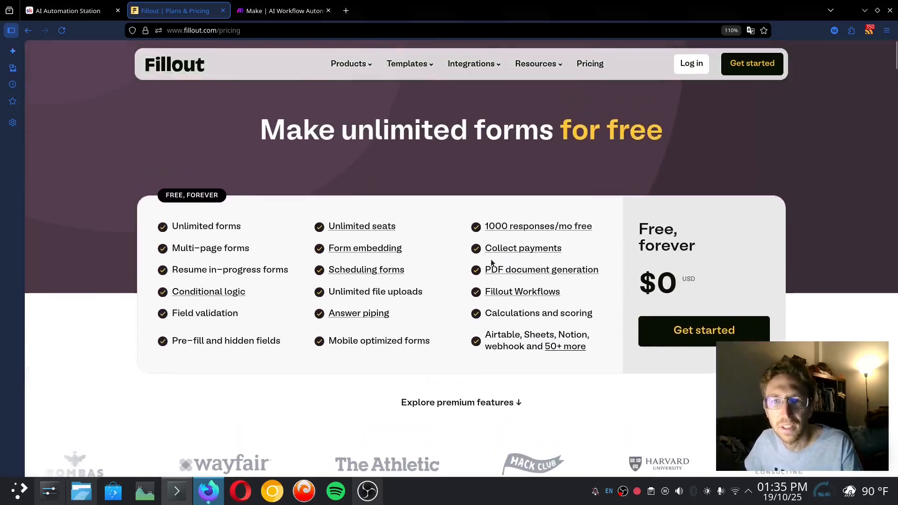
Sign in to Fillout with a Google account
{"action": "left_click", "coordinate": [700, 75]}
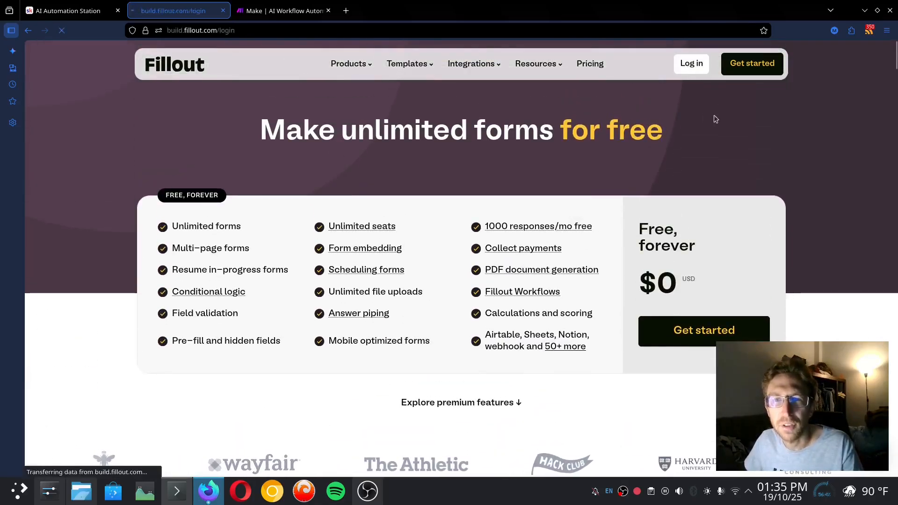
{"action": "left_click", "coordinate": [243, 201]}
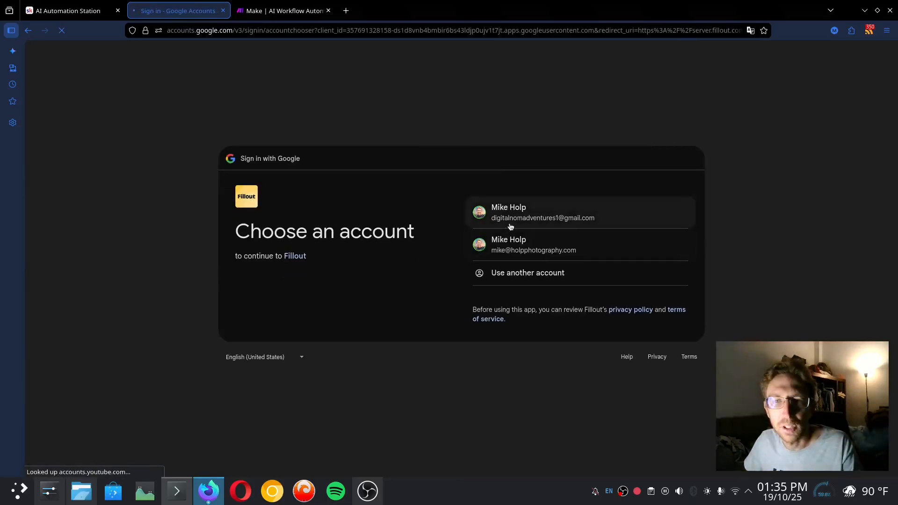
{"action": "left_click", "coordinate": [512, 222]}
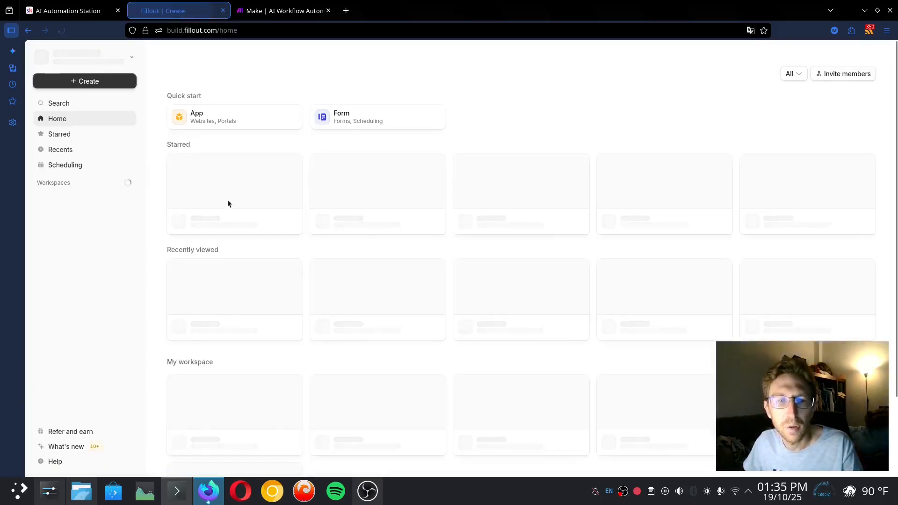
Glance at the Skool community tab, then return to the Fillout home dashboard
{"action": "left_click", "coordinate": [70, 11]}
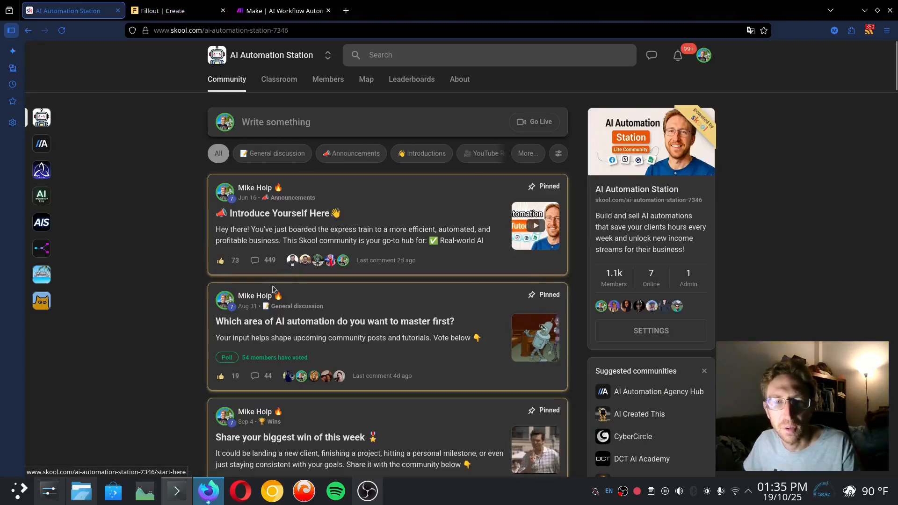
{"action": "mouse_move", "coordinate": [235, 122]}
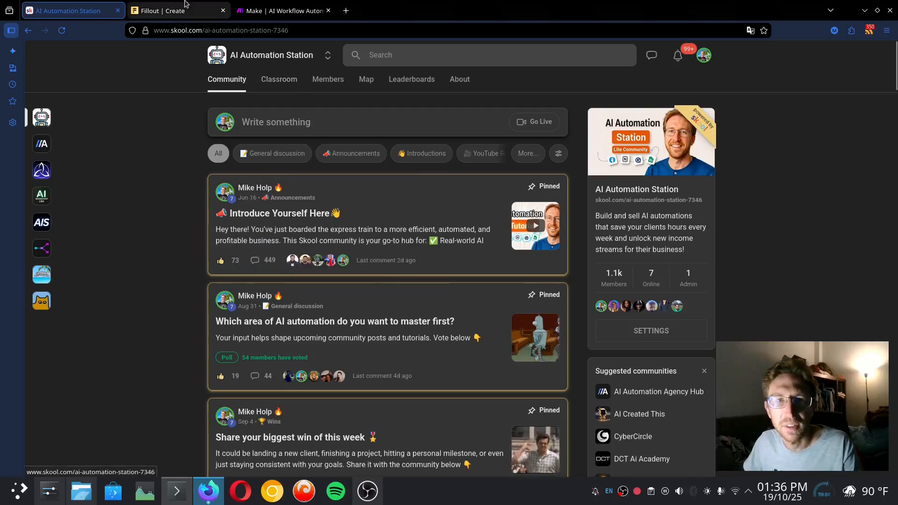
{"action": "mouse_move", "coordinate": [176, 4]}
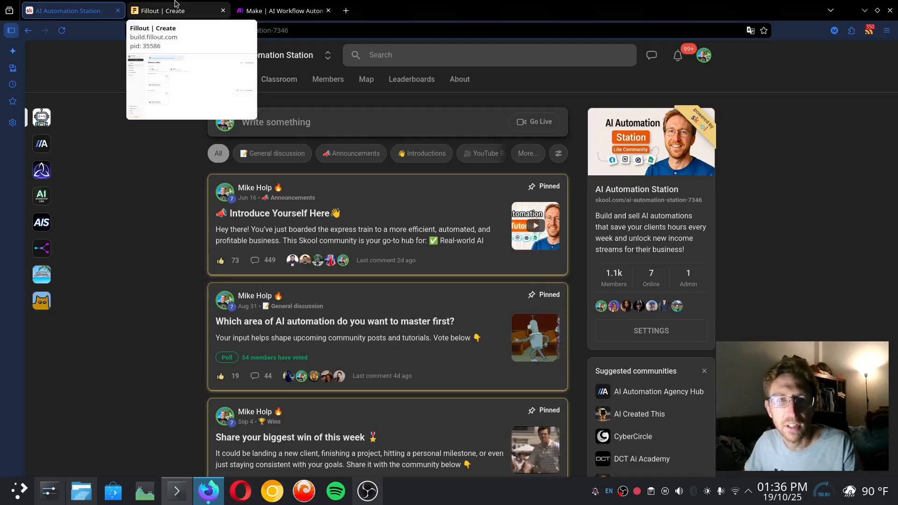
{"action": "left_click", "coordinate": [175, 8]}
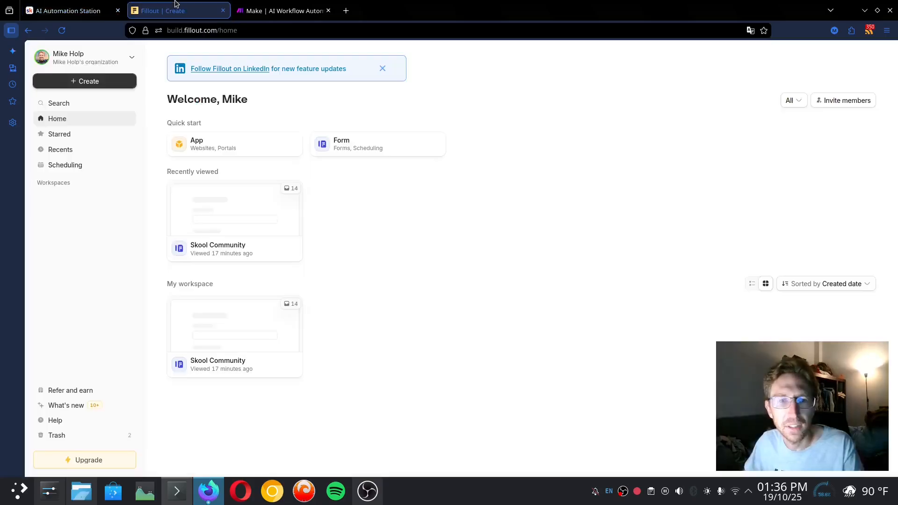
Open the Skool Community form in the Fillout editor
{"action": "left_click", "coordinate": [232, 208]}
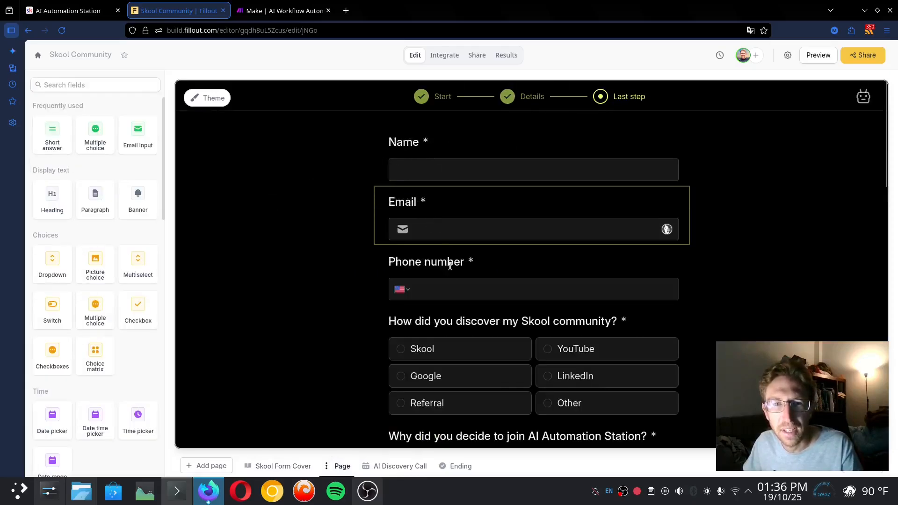
{"action": "scroll", "coordinate": [450, 266], "scroll_direction": "down", "scroll_amount": 1}
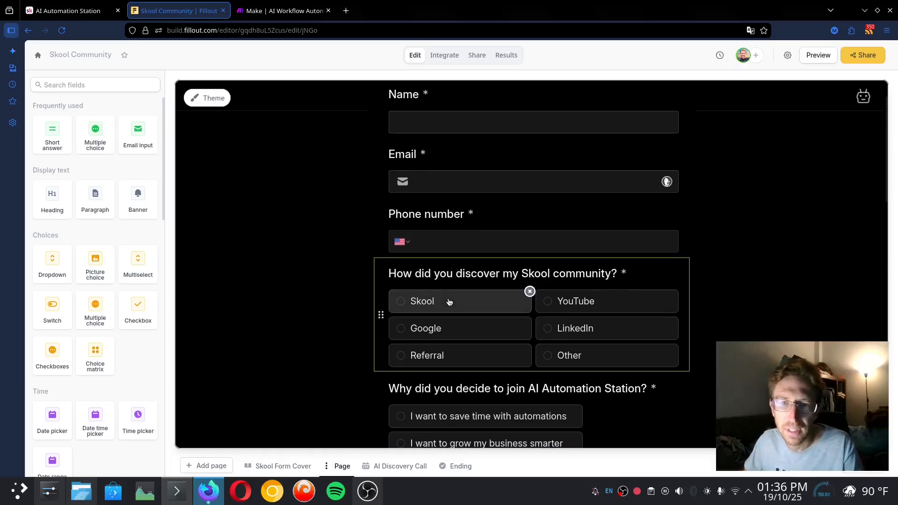
{"action": "scroll", "coordinate": [506, 286], "scroll_direction": "down", "scroll_amount": 1}
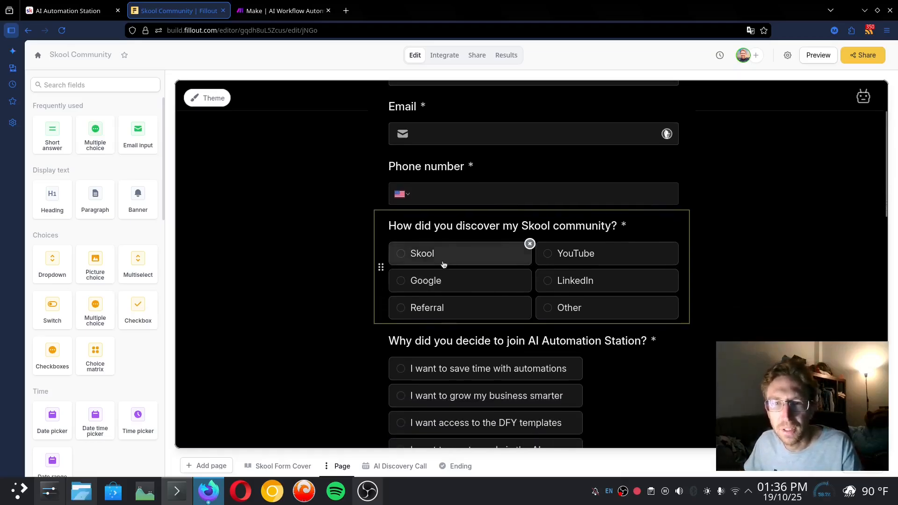
Pick Google in the discovery-source question and open the form's theme design settings
{"action": "left_click", "coordinate": [457, 255]}
{"action": "left_click", "coordinate": [457, 287]}
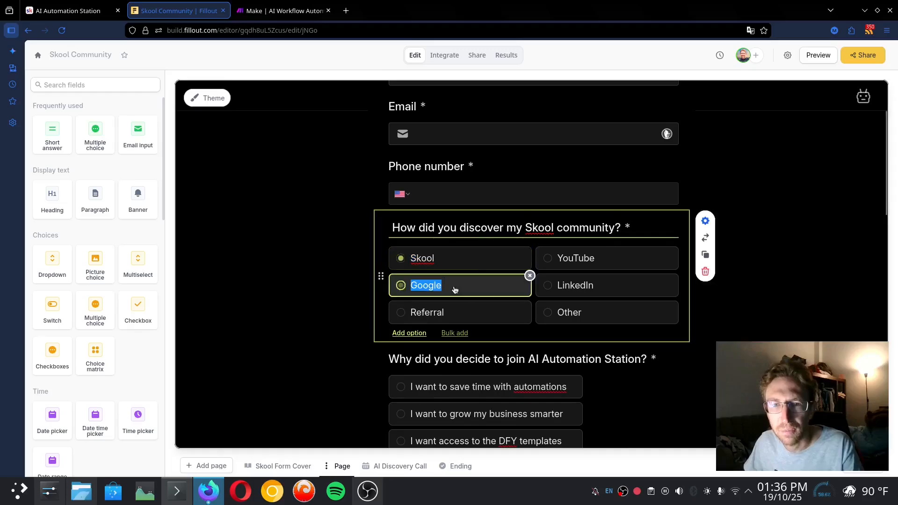
{"action": "scroll", "coordinate": [610, 295], "scroll_direction": "down", "scroll_amount": 8}
{"action": "left_click", "coordinate": [207, 97]}
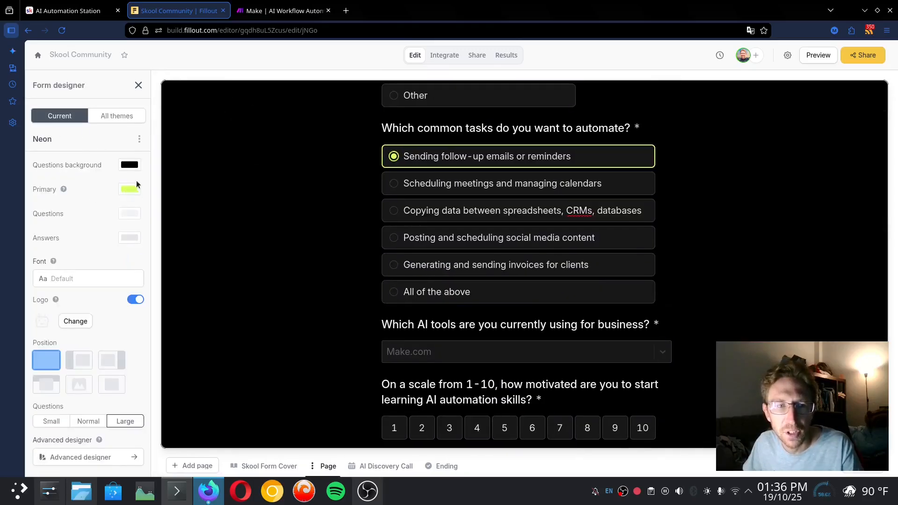
Try the left and right cover-image layouts, then keep the full-width form
{"action": "left_click", "coordinate": [91, 363]}
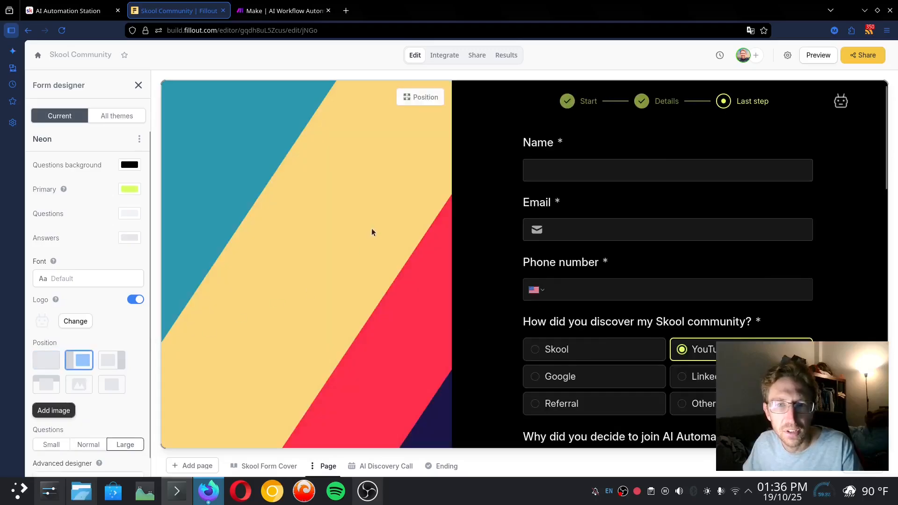
{"action": "left_click", "coordinate": [112, 361]}
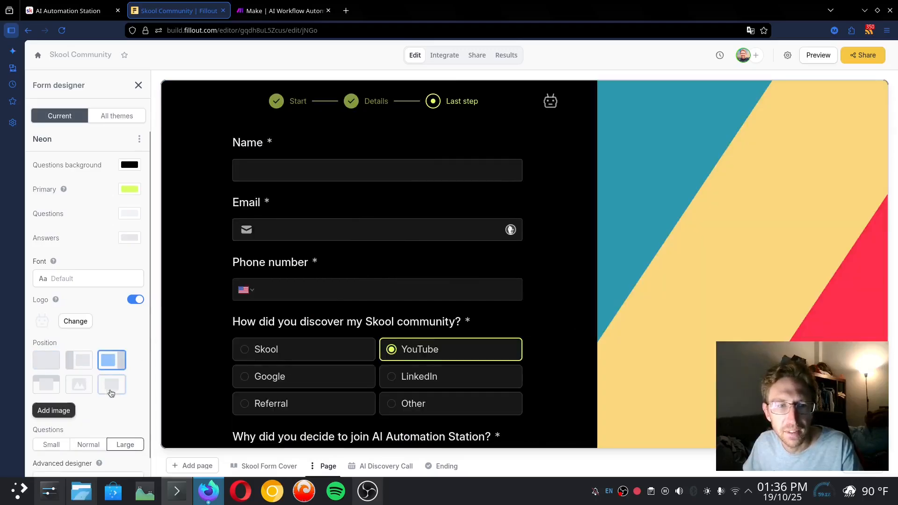
{"action": "left_click", "coordinate": [111, 384]}
Compare No thanks (Submit) with Yes please! (Next) on the strategy-call question, then open AI Discovery Call
{"action": "scroll", "coordinate": [650, 316], "scroll_direction": "down", "scroll_amount": 5}
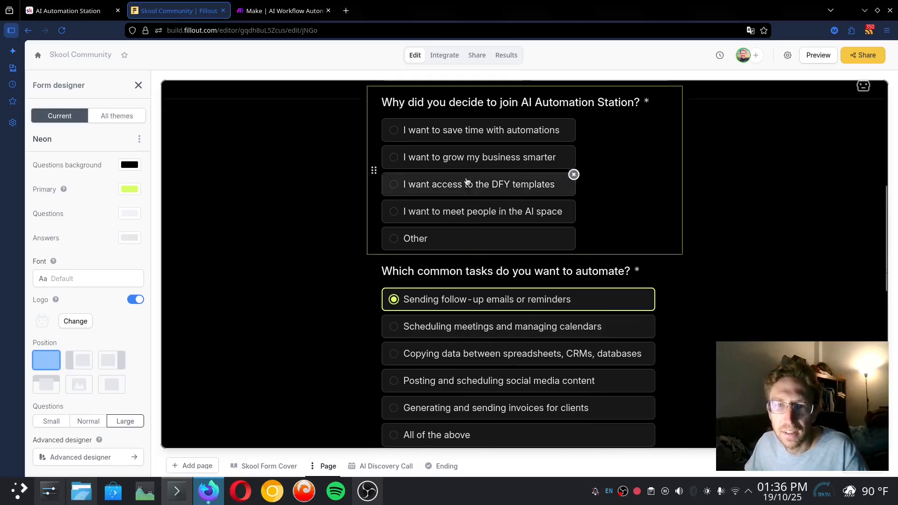
{"action": "scroll", "coordinate": [617, 297], "scroll_direction": "down", "scroll_amount": 10}
{"action": "scroll", "coordinate": [608, 274], "scroll_direction": "up", "scroll_amount": 4}
{"action": "scroll", "coordinate": [608, 272], "scroll_direction": "down", "scroll_amount": 4}
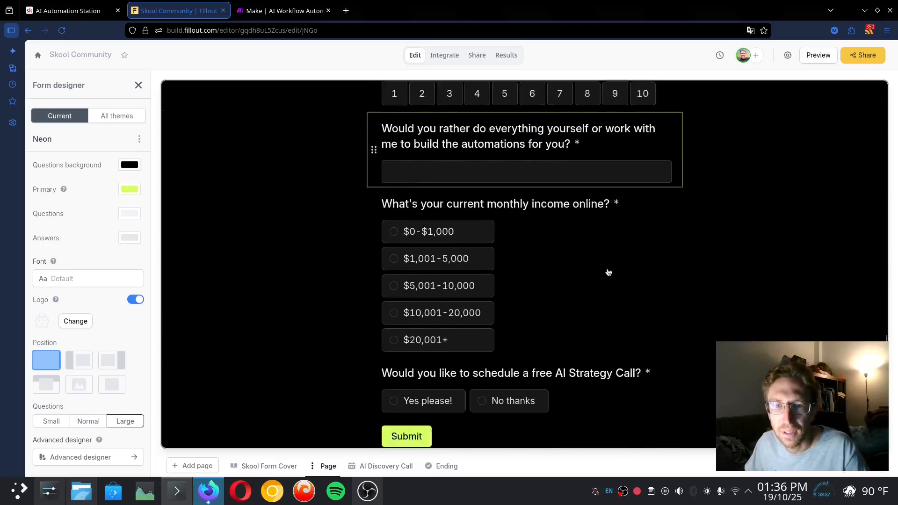
{"action": "scroll", "coordinate": [608, 272], "scroll_direction": "down", "scroll_amount": 1}
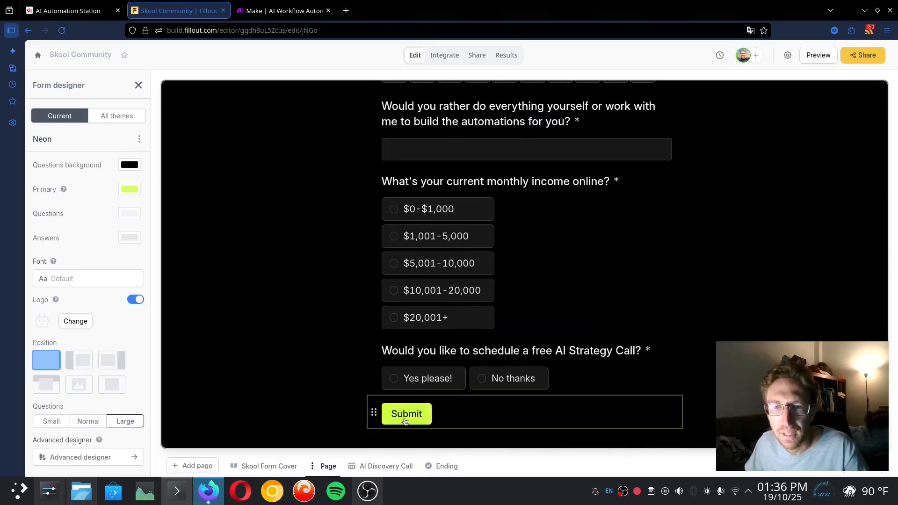
{"action": "left_click", "coordinate": [460, 383]}
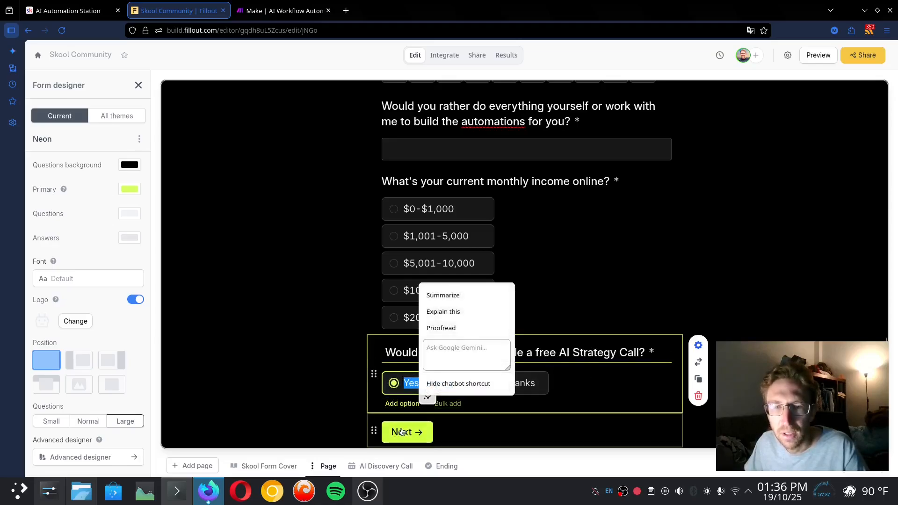
{"action": "key", "text": "Tab"}
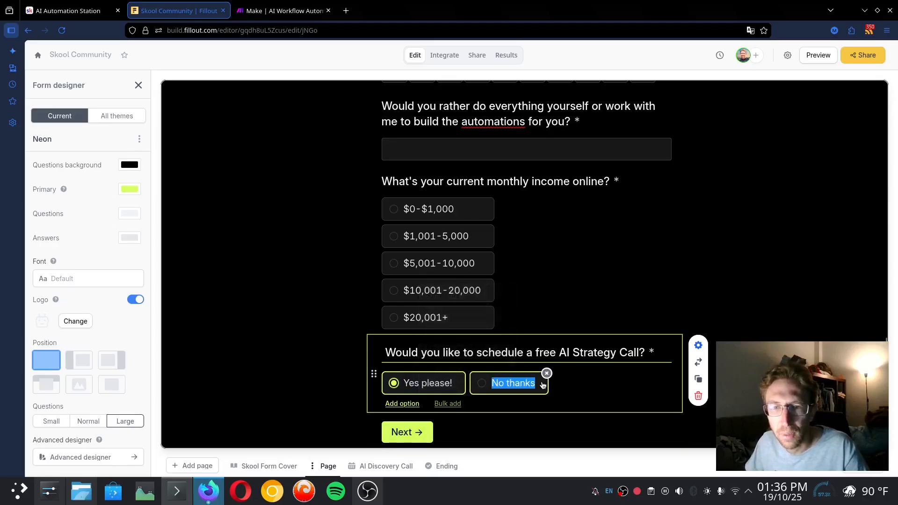
{"action": "left_click", "coordinate": [482, 383]}
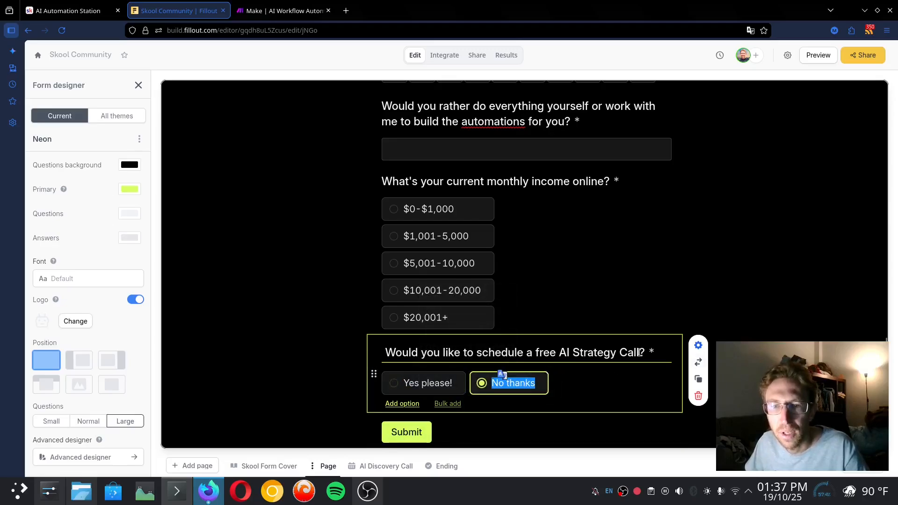
{"action": "left_click", "coordinate": [395, 383]}
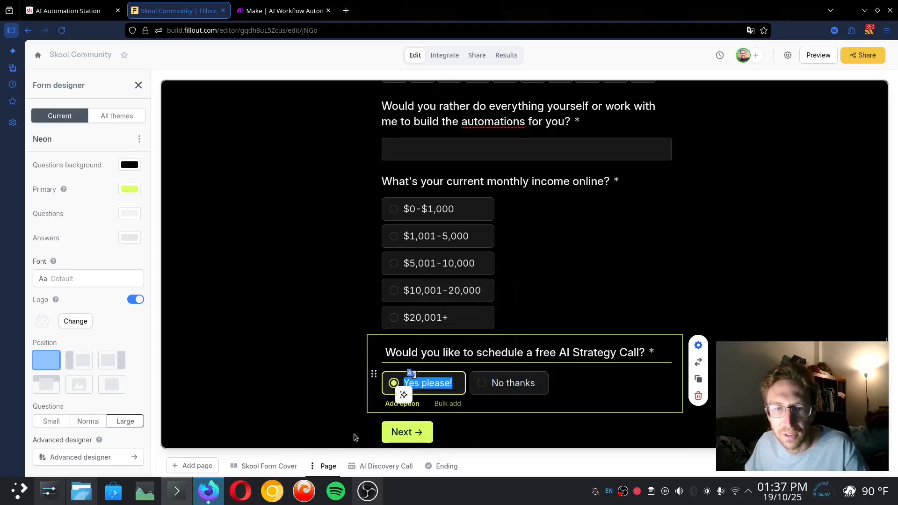
{"action": "left_click", "coordinate": [380, 466]}
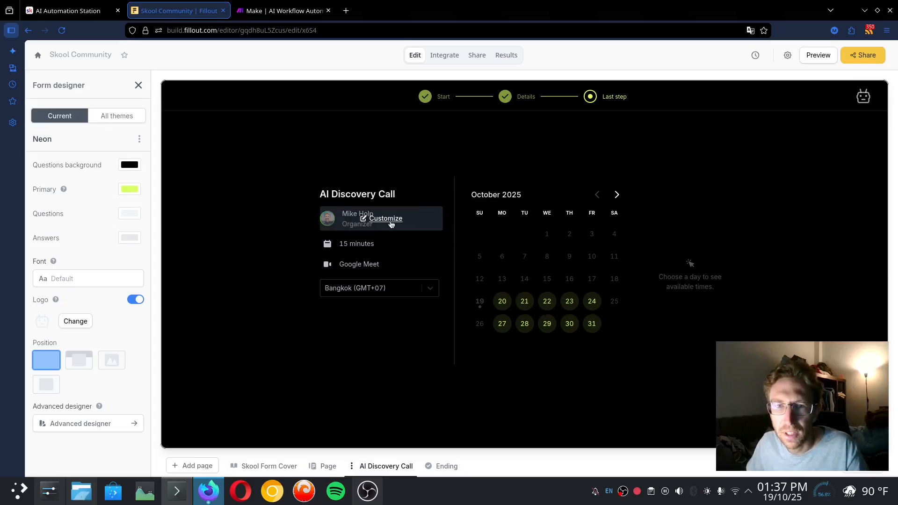
Review the form's Thank you and cover pages and its results overview, then go to Make
{"action": "left_click", "coordinate": [438, 474]}
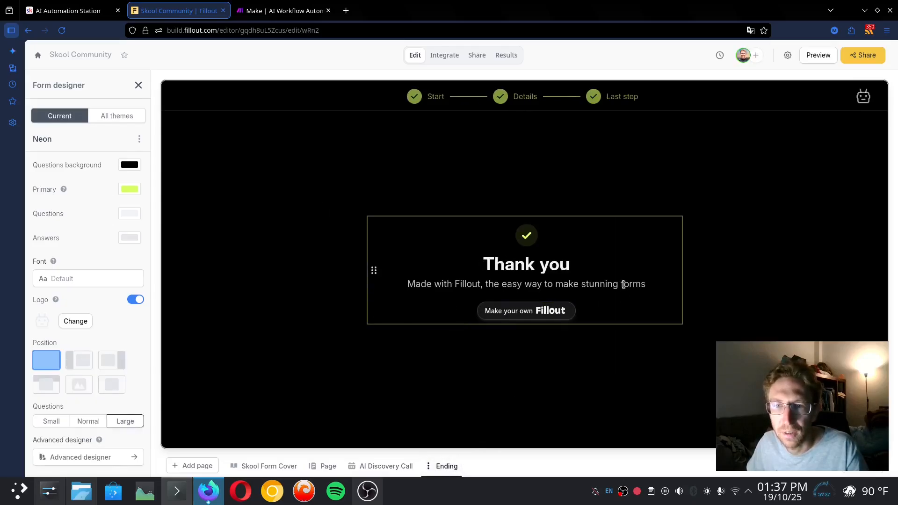
{"action": "left_click", "coordinate": [255, 465]}
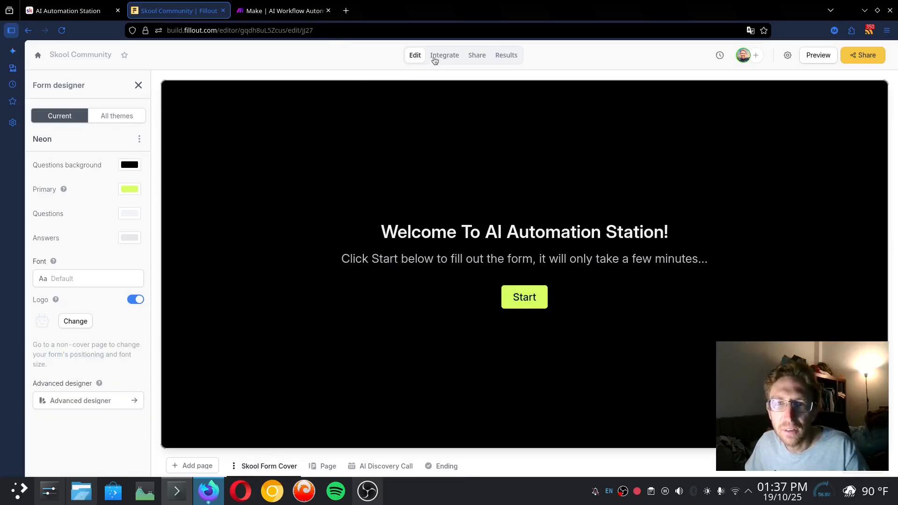
{"action": "left_click", "coordinate": [506, 55]}
{"action": "left_click", "coordinate": [281, 10]}
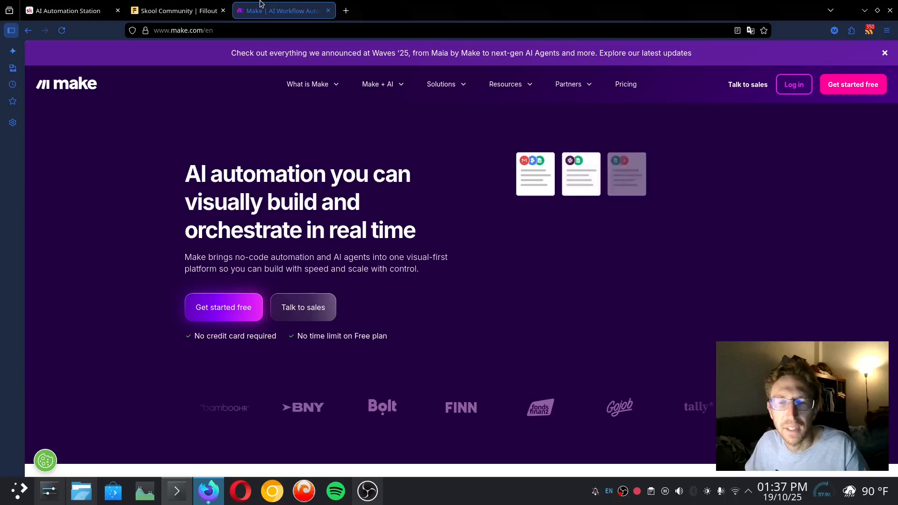
Log in to Make and bring up the organization dashboard with its usage overview
{"action": "left_click", "coordinate": [790, 87]}
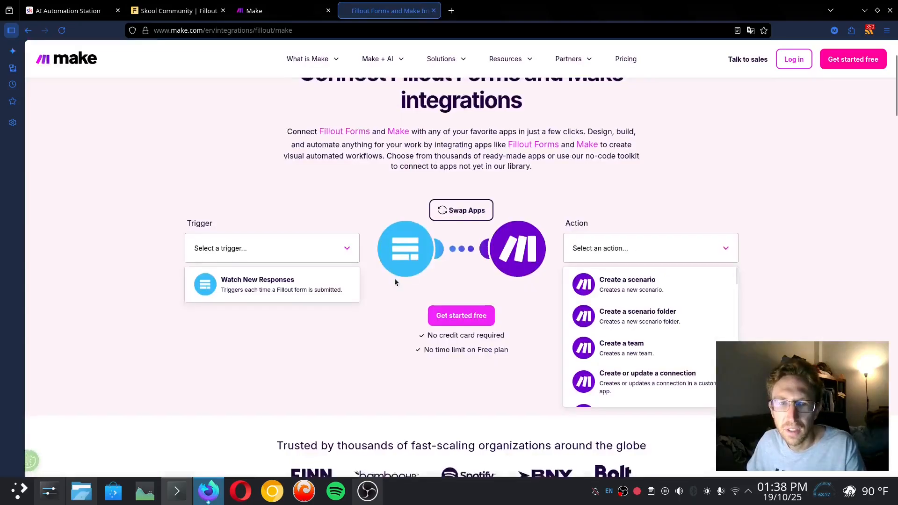
{"action": "scroll", "coordinate": [394, 278], "scroll_direction": "down", "scroll_amount": 1}
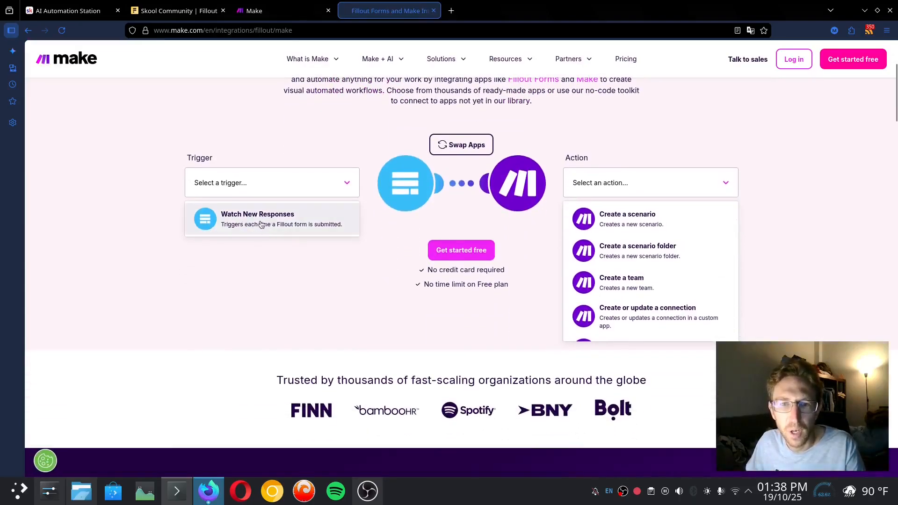
{"action": "left_click", "coordinate": [309, 220]}
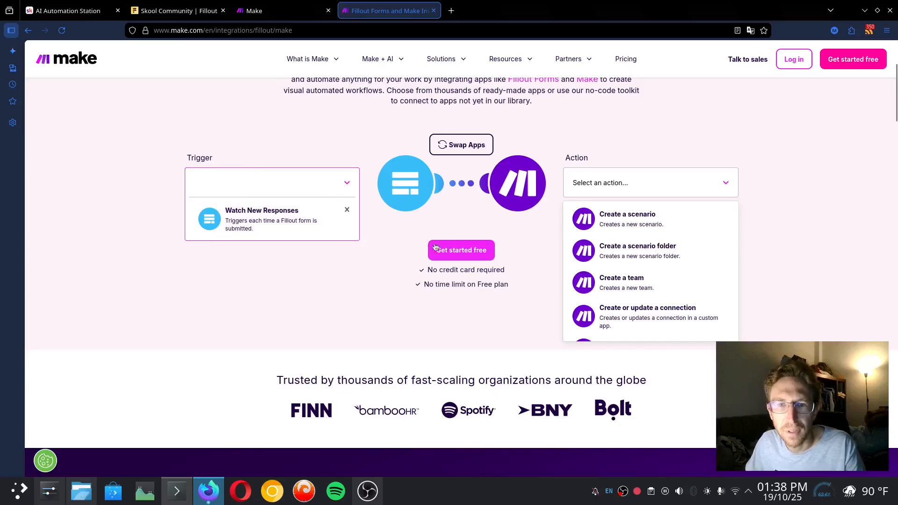
{"action": "left_click", "coordinate": [302, 226]}
{"action": "left_click", "coordinate": [265, 261]}
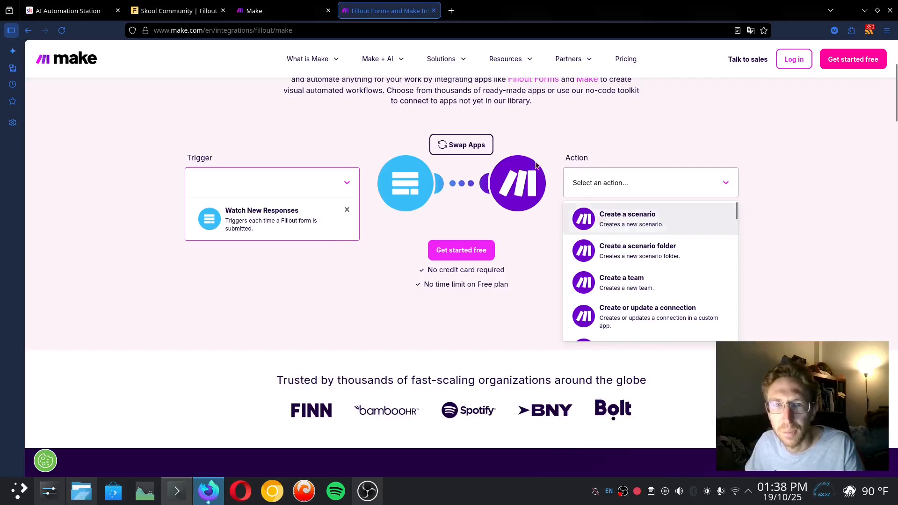
{"action": "left_click", "coordinate": [303, 4]}
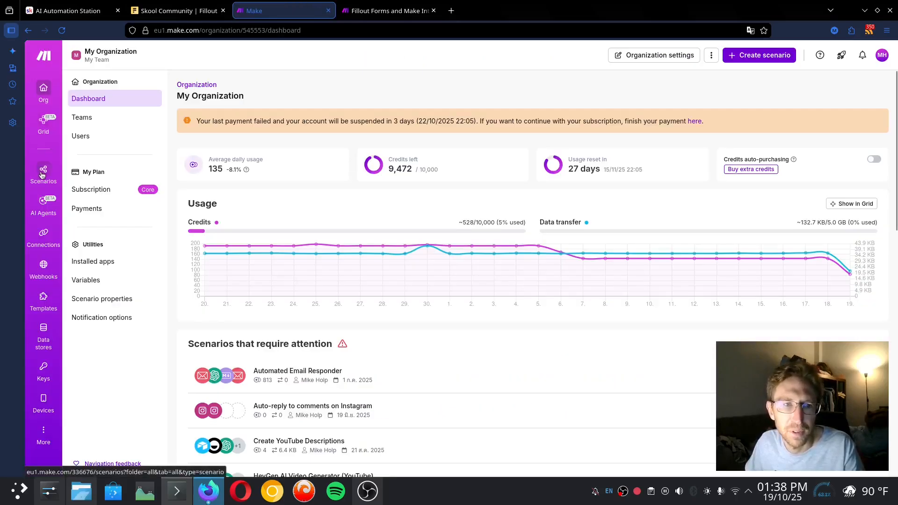
Create a new scenario starting with the Fillout Forms Watch New Responses trigger
{"action": "left_click", "coordinate": [755, 58]}
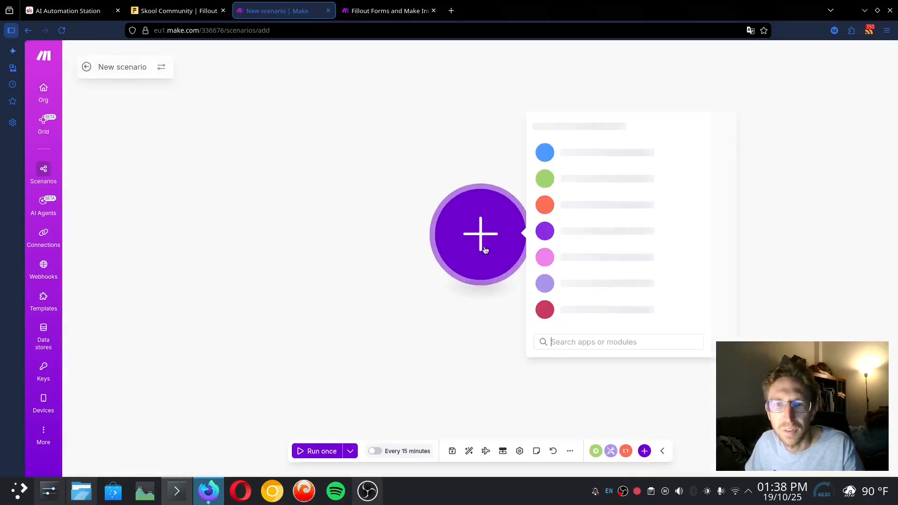
{"action": "type", "text": "fillout"}
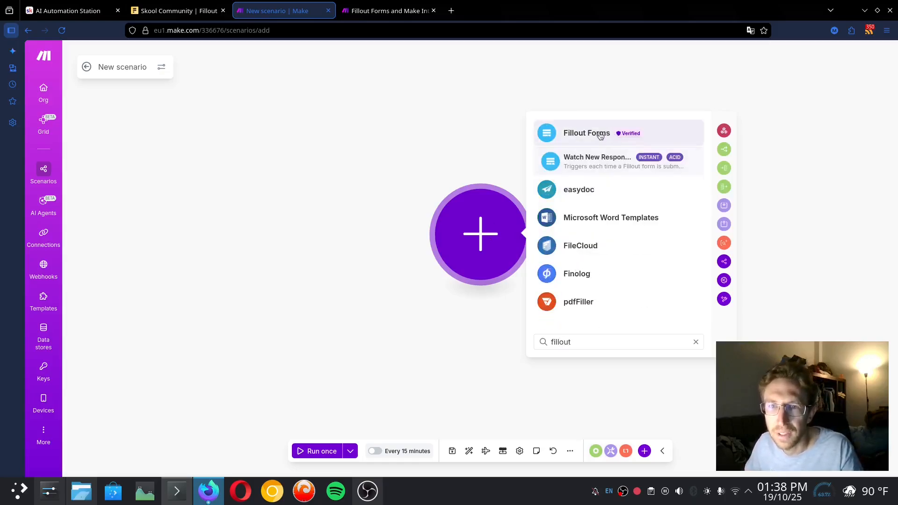
{"action": "left_click", "coordinate": [610, 165]}
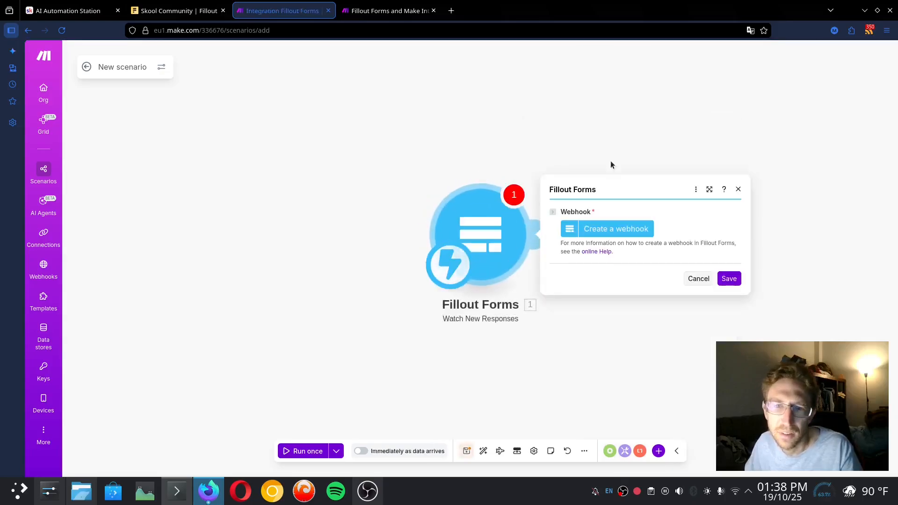
Create a 'Skool Form' webhook with a new authorized Fillout Forms connection
{"action": "left_click", "coordinate": [607, 228]}
{"action": "type", "text": "S"}
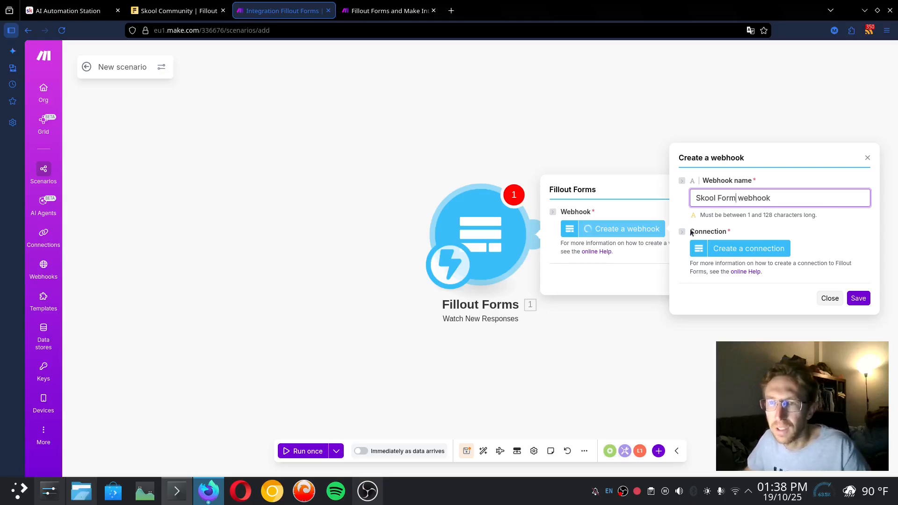
{"action": "type", "text": "kool Form"}
{"action": "left_click", "coordinate": [737, 250]}
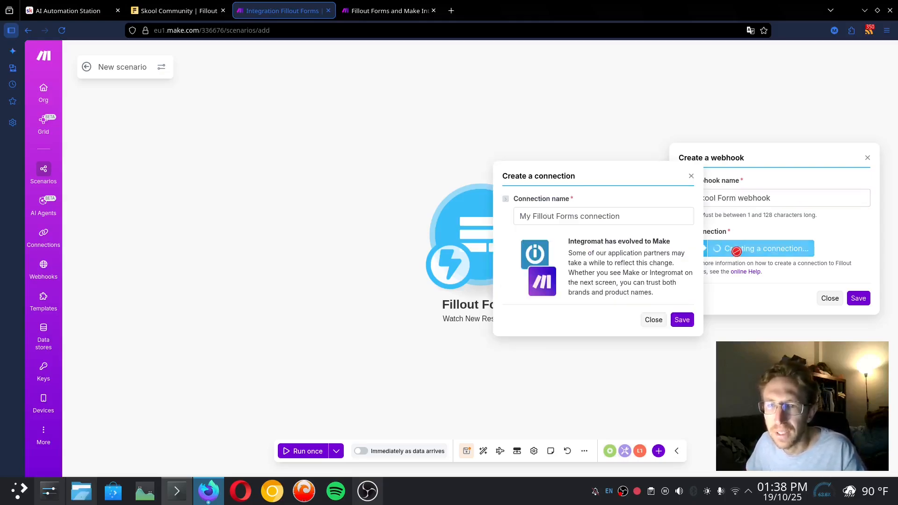
{"action": "left_click", "coordinate": [683, 320]}
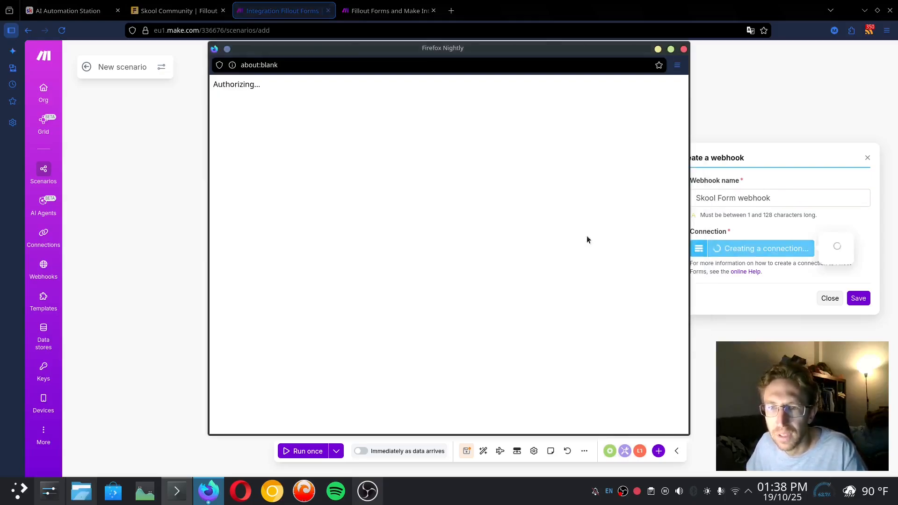
{"action": "left_click_drag", "start_coordinate": [437, 56], "coordinate": [419, 56]}
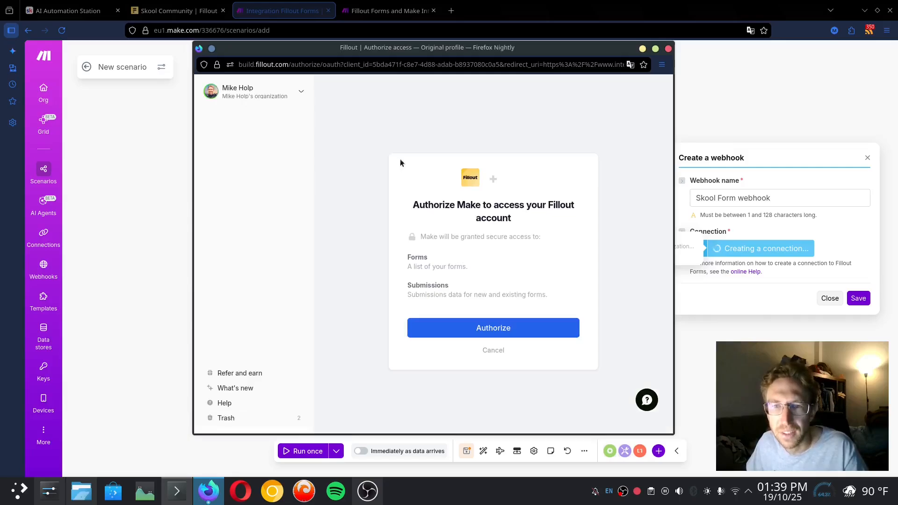
{"action": "left_click", "coordinate": [504, 331]}
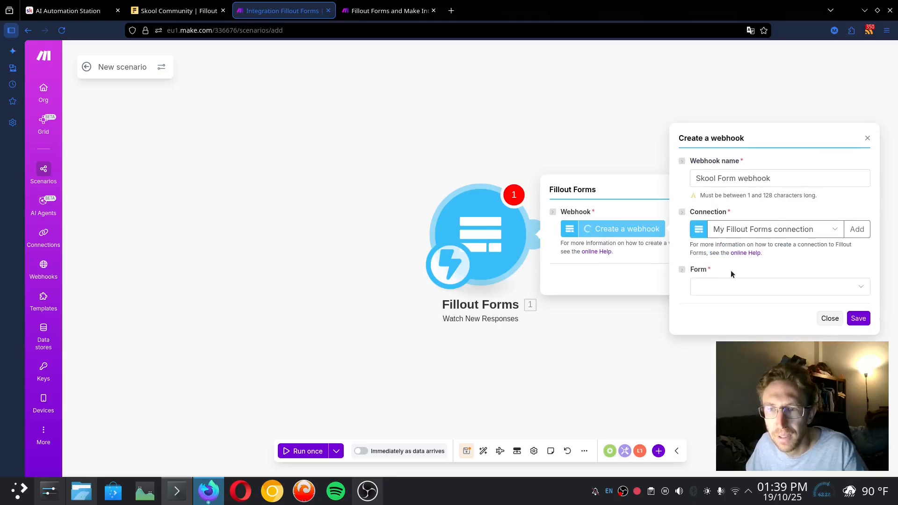
Select the Skool Community form for the webhook and save the trigger
{"action": "left_click", "coordinate": [712, 294]}
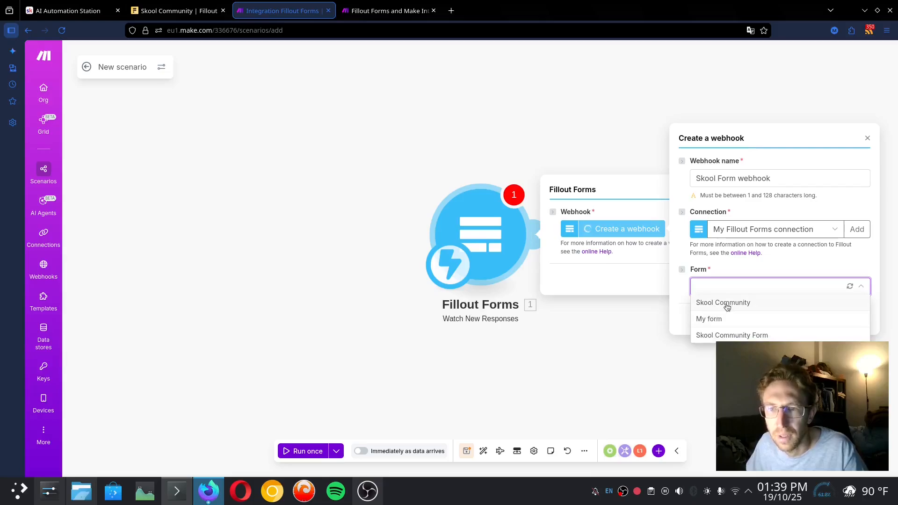
{"action": "left_click", "coordinate": [728, 308]}
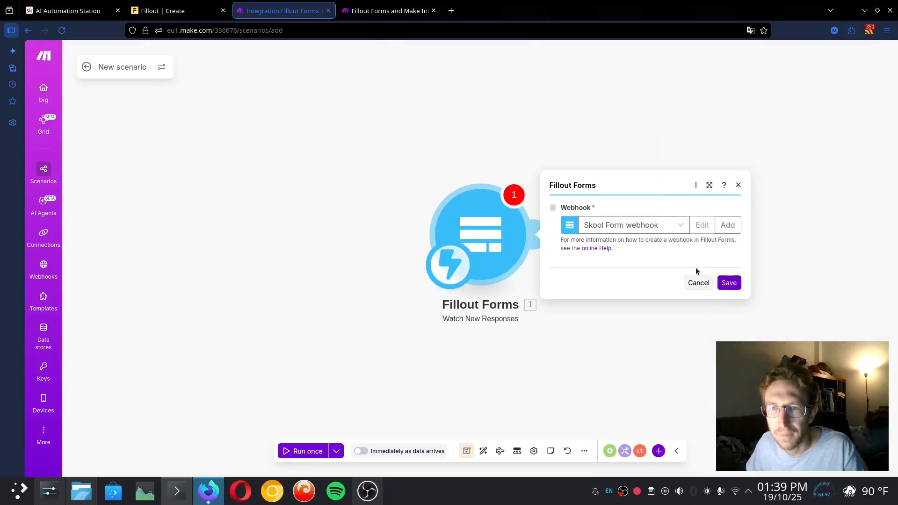
{"action": "left_click", "coordinate": [590, 248]}
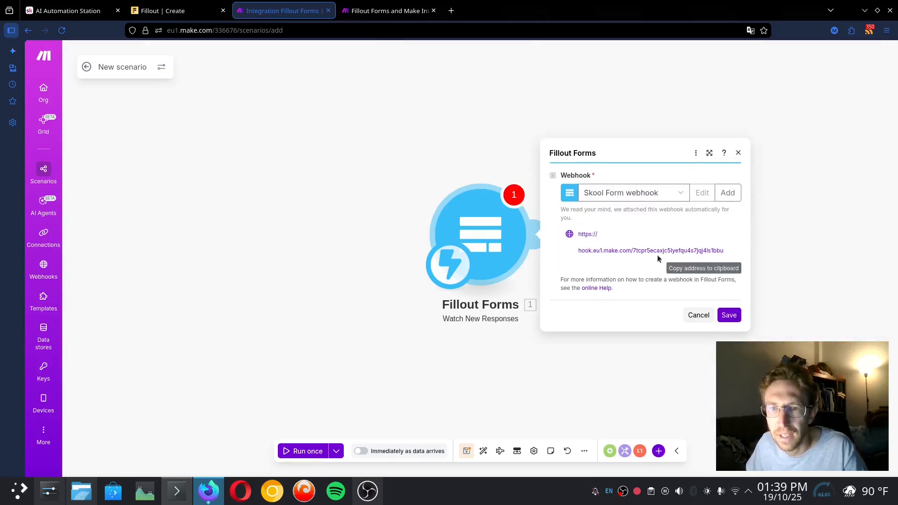
{"action": "left_click", "coordinate": [729, 315]}
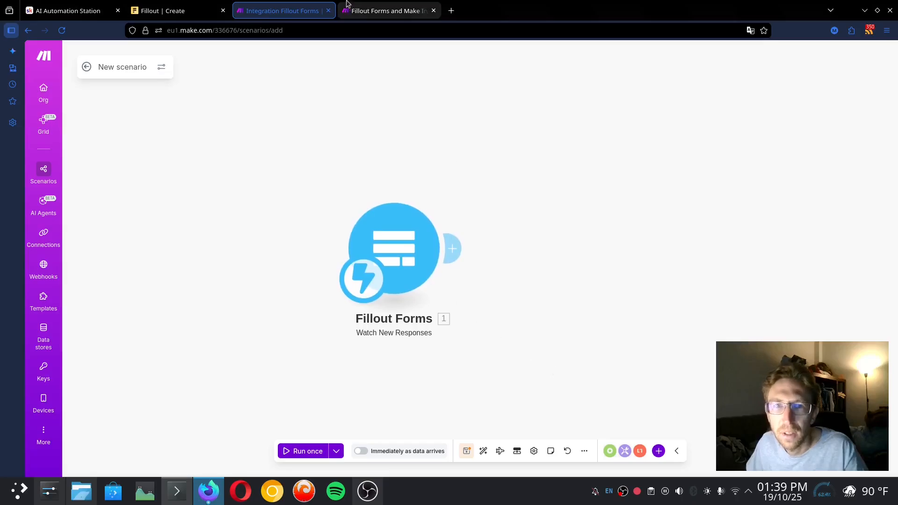
Add an Airtable Create a Record module after the Fillout trigger
{"action": "left_click", "coordinate": [192, 9]}
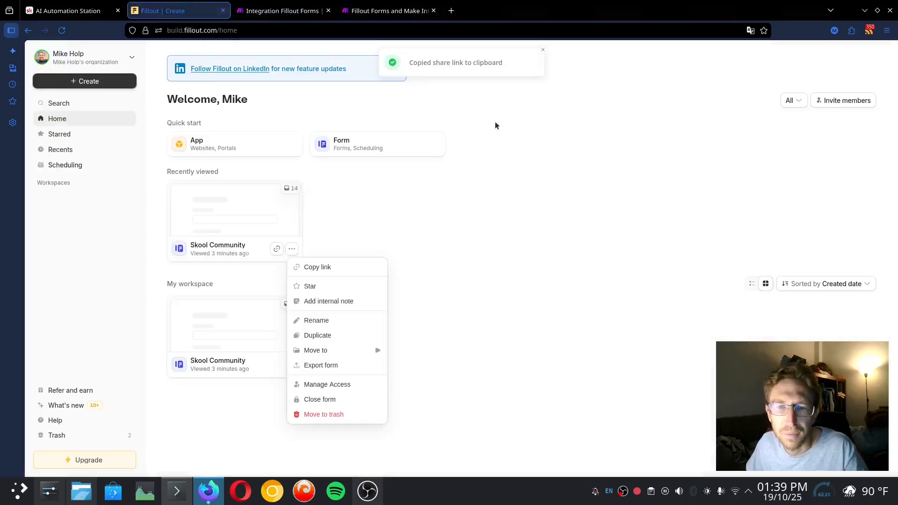
{"action": "left_click", "coordinate": [373, 250]}
{"action": "left_click", "coordinate": [282, 10]}
{"action": "left_click", "coordinate": [461, 258]}
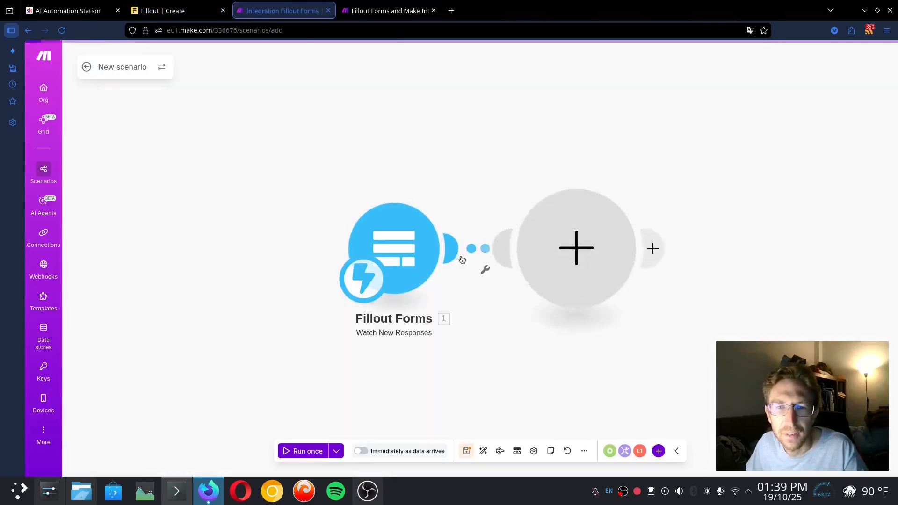
{"action": "type", "text": "airt"}
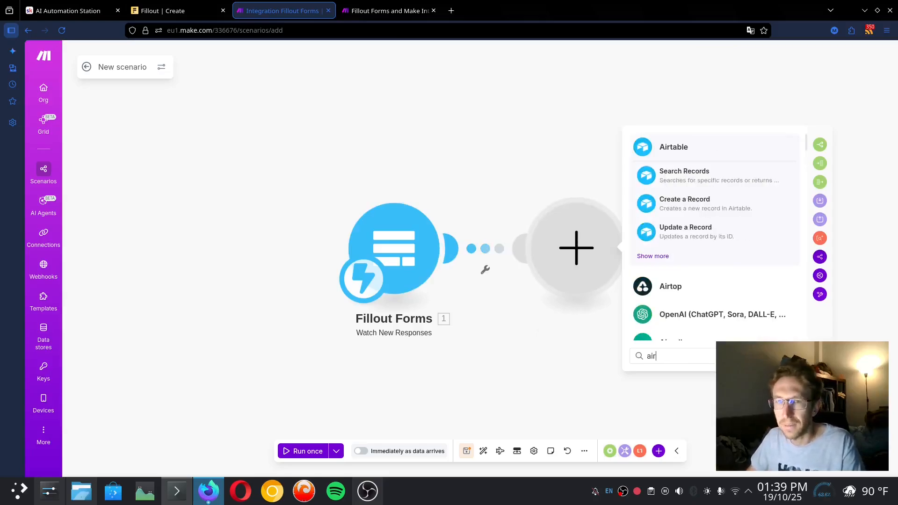
{"action": "left_click", "coordinate": [691, 207]}
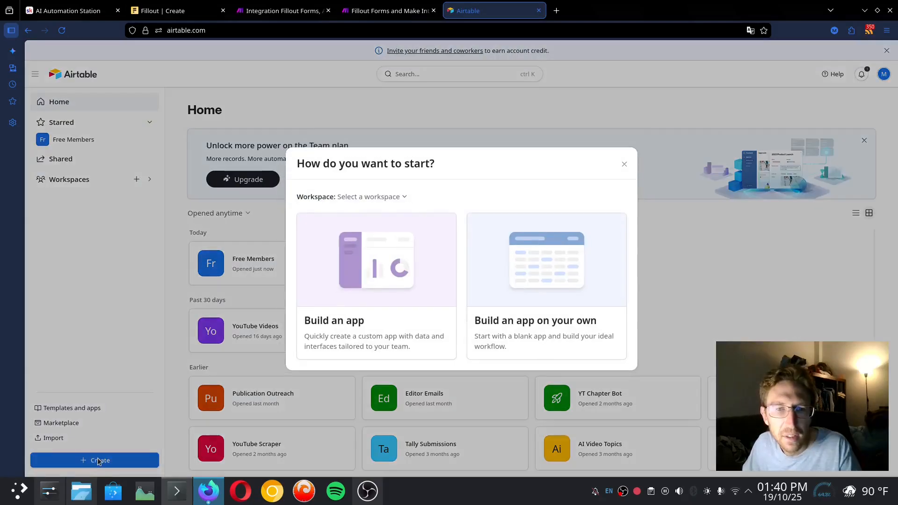
Create a blank base from scratch in the Skool Community workspace and close the AI chat
{"action": "left_click", "coordinate": [544, 265]}
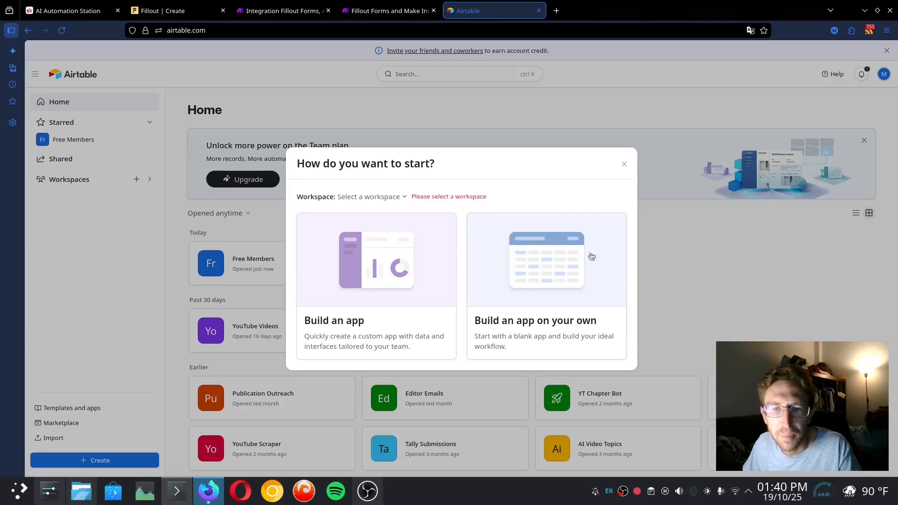
{"action": "left_click", "coordinate": [405, 197]}
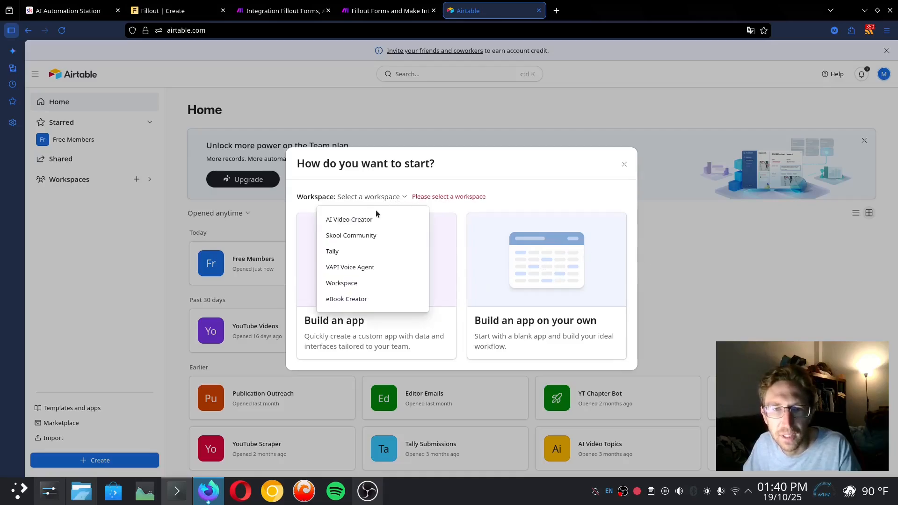
{"action": "left_click", "coordinate": [366, 238]}
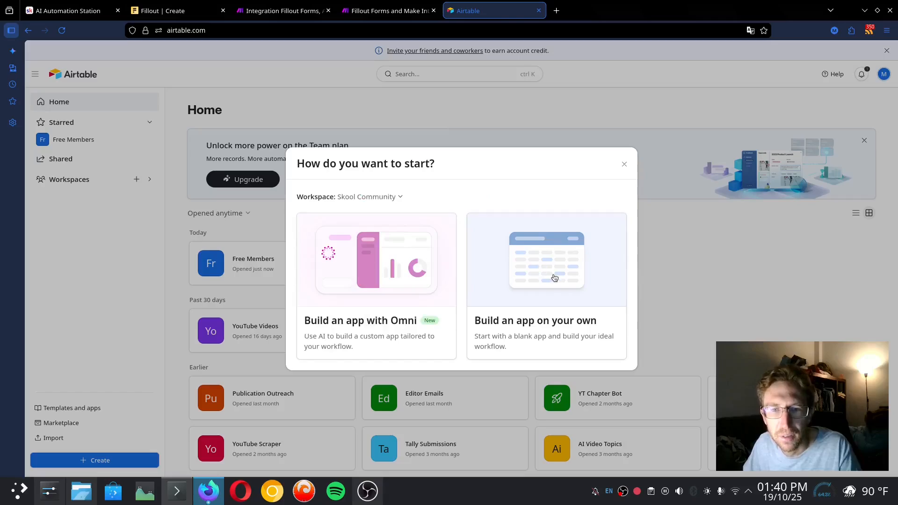
{"action": "left_click", "coordinate": [555, 278]}
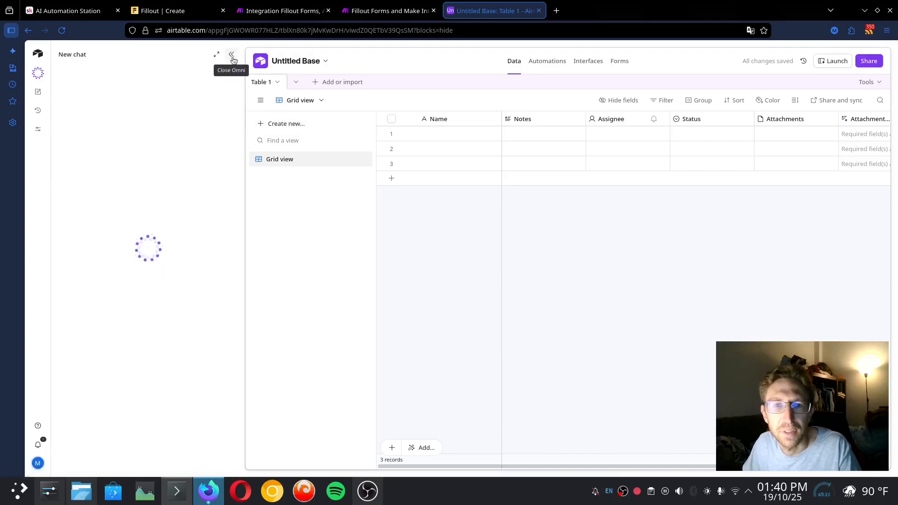
{"action": "left_click", "coordinate": [231, 56]}
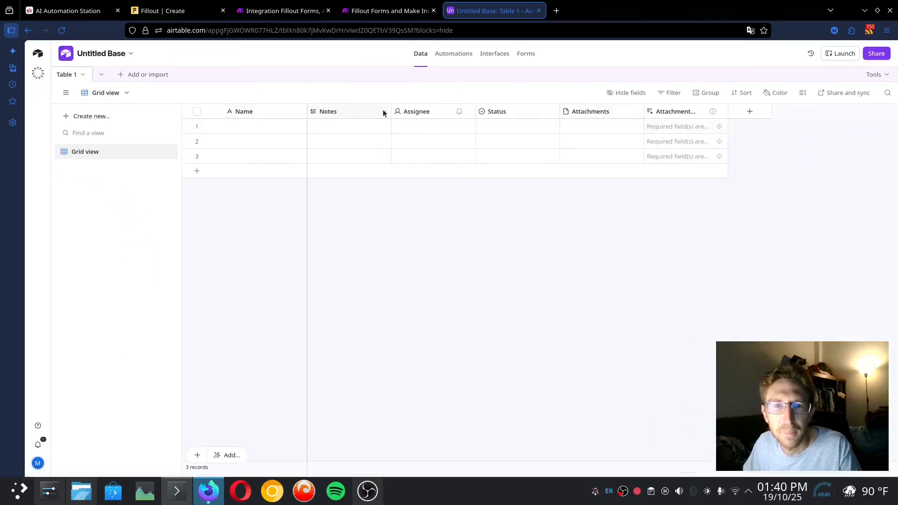
Delete the Attachment Summary and Attachments fields from Table 1
{"action": "right_click", "coordinate": [685, 110]}
{"action": "left_click", "coordinate": [691, 419]}
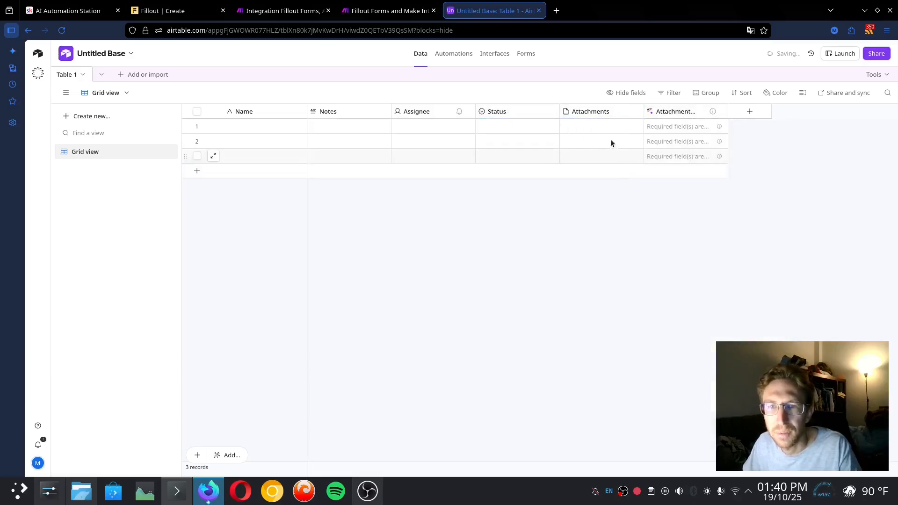
{"action": "right_click", "coordinate": [607, 111]}
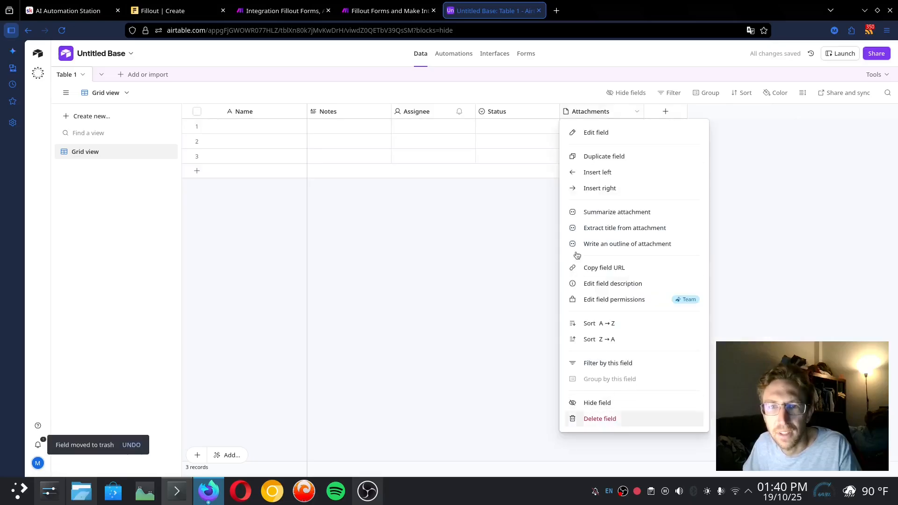
{"action": "left_click", "coordinate": [600, 419]}
Rename the Notes field to Email and make it an email field
{"action": "double_click", "coordinate": [260, 111]}
{"action": "key", "text": "Escape"}
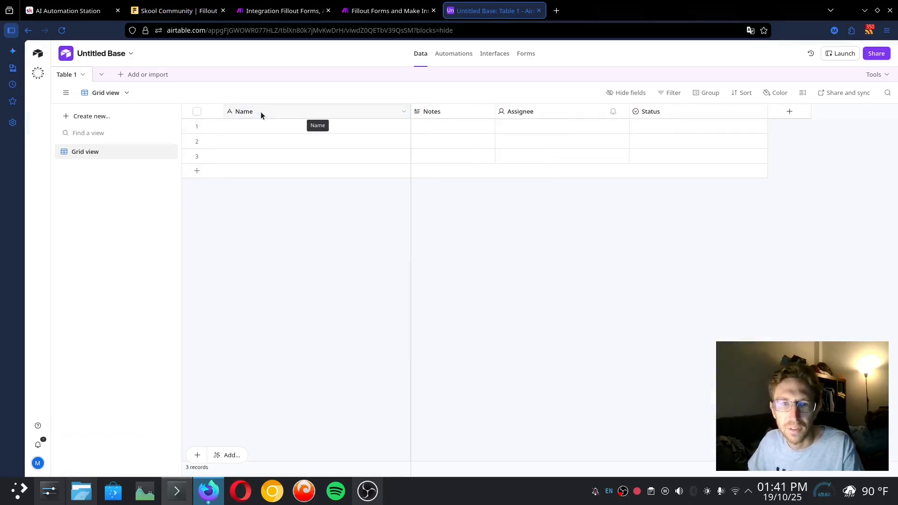
{"action": "left_click", "coordinate": [260, 112]}
{"action": "double_click", "coordinate": [435, 111]}
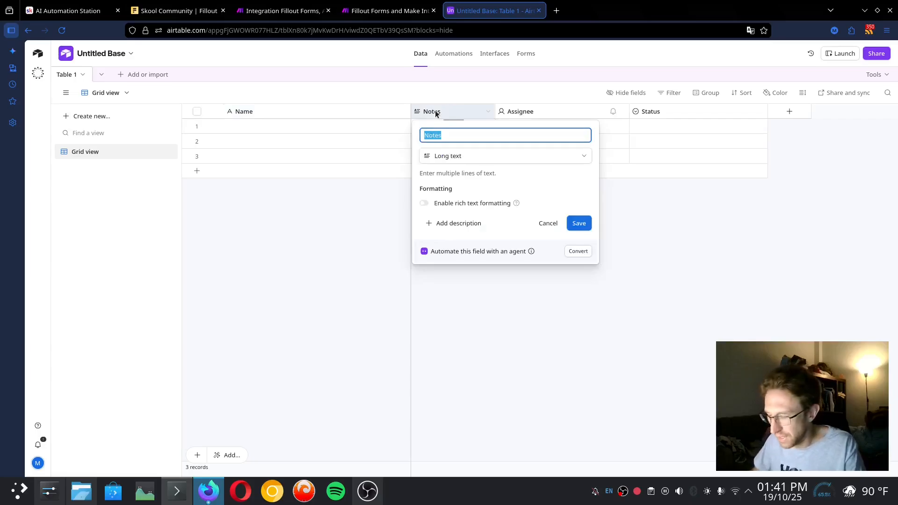
{"action": "type", "text": "Email"}
{"action": "left_click", "coordinate": [445, 157]}
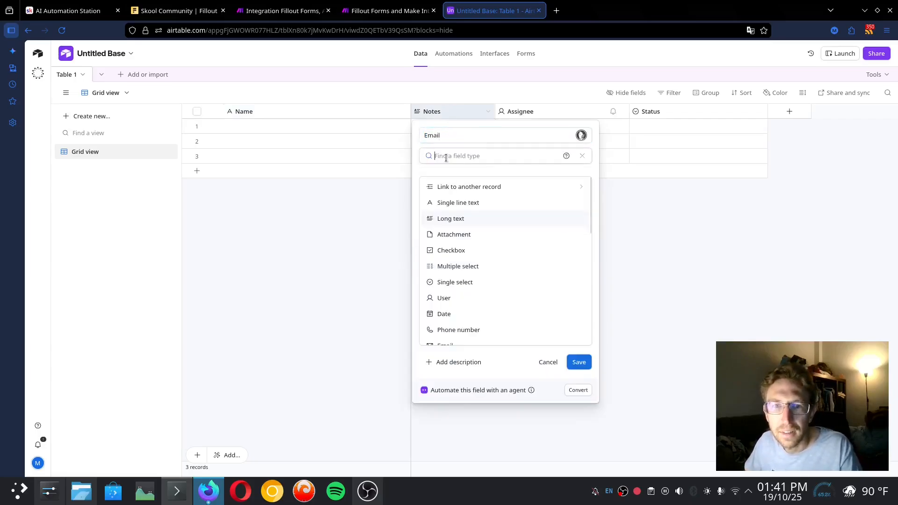
{"action": "type", "text": "email"}
{"action": "left_click", "coordinate": [502, 187]}
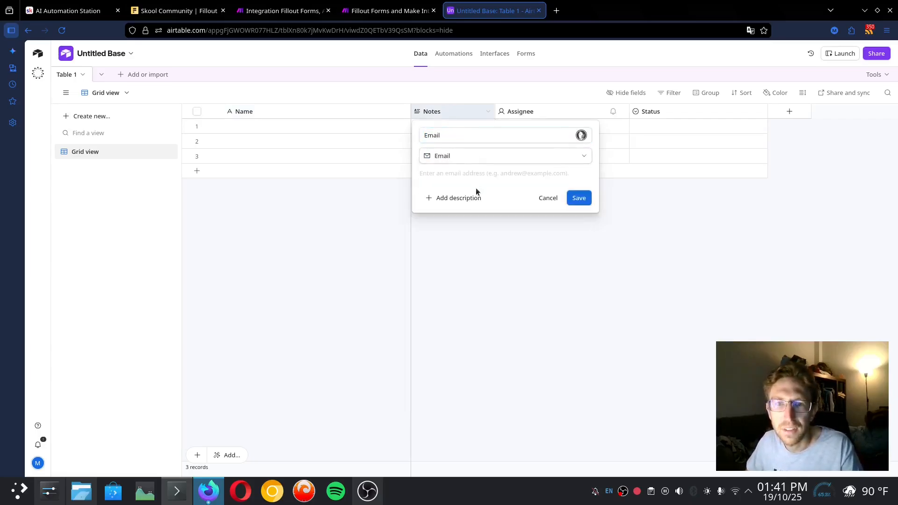
{"action": "left_click", "coordinate": [580, 198]}
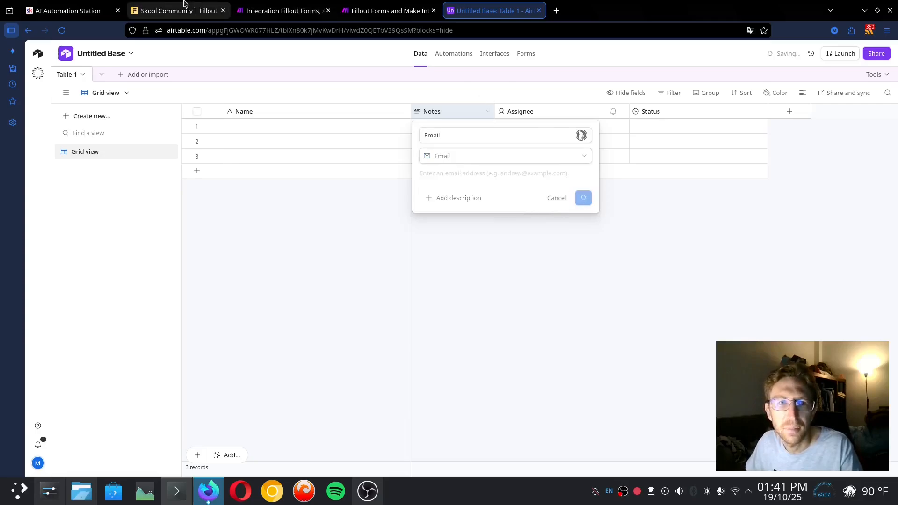
Rename the Assignee field to Phone and set its type to phone number
{"action": "double_click", "coordinate": [532, 111]}
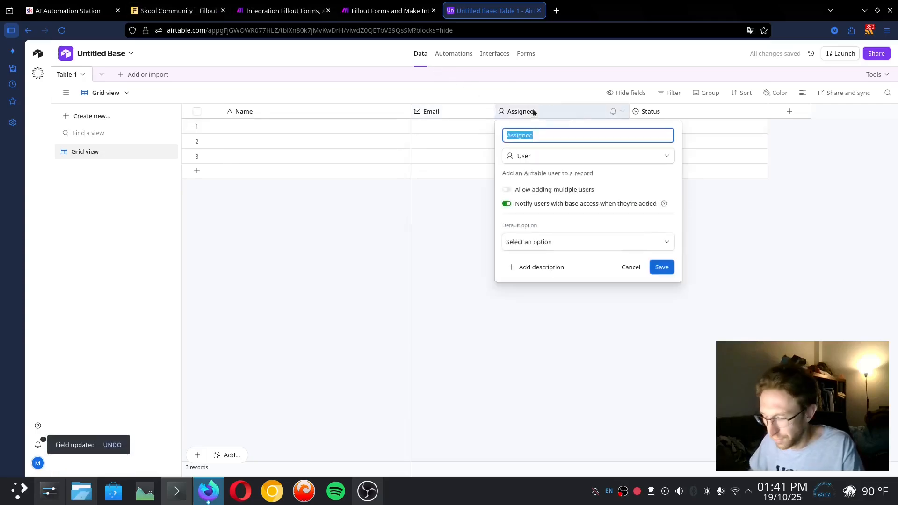
{"action": "type", "text": "Phone Number"}
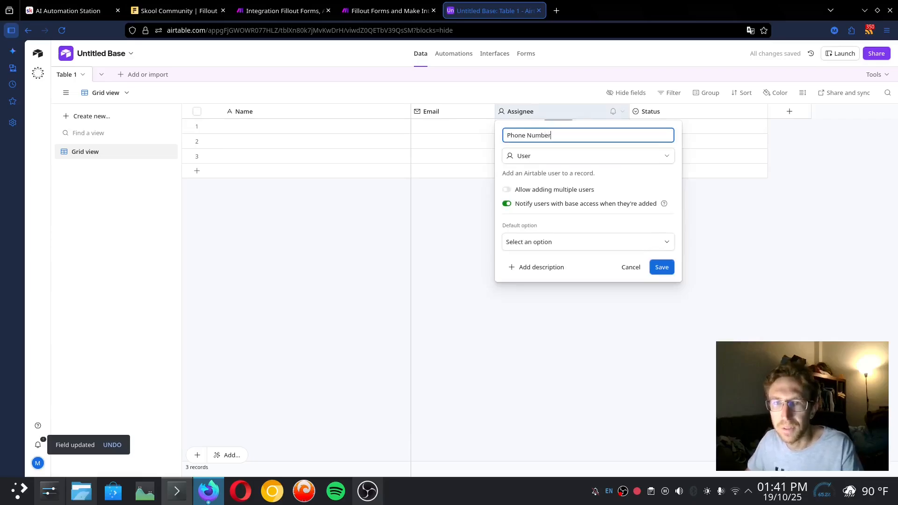
{"action": "left_click", "coordinate": [533, 156]}
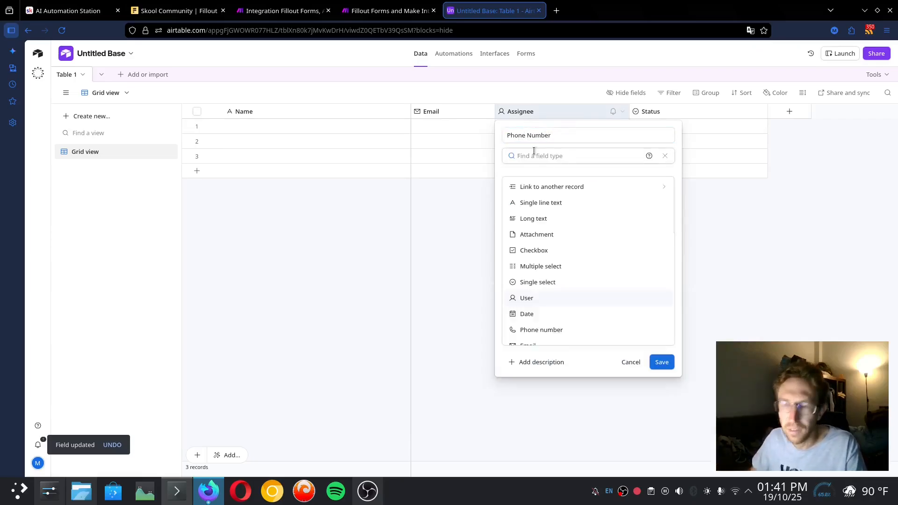
{"action": "type", "text": "ph"}
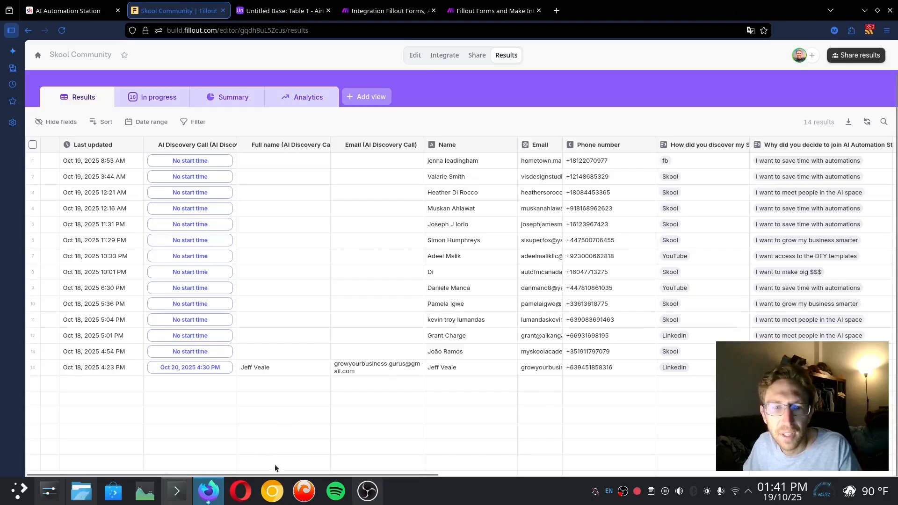
{"action": "left_click_drag", "start_coordinate": [290, 473], "coordinate": [423, 471]}
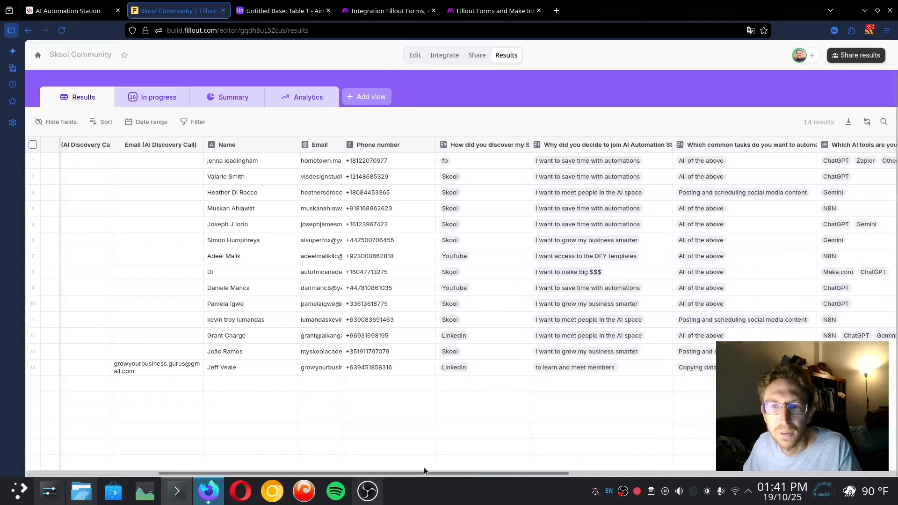
{"action": "left_click", "coordinate": [280, 10]}
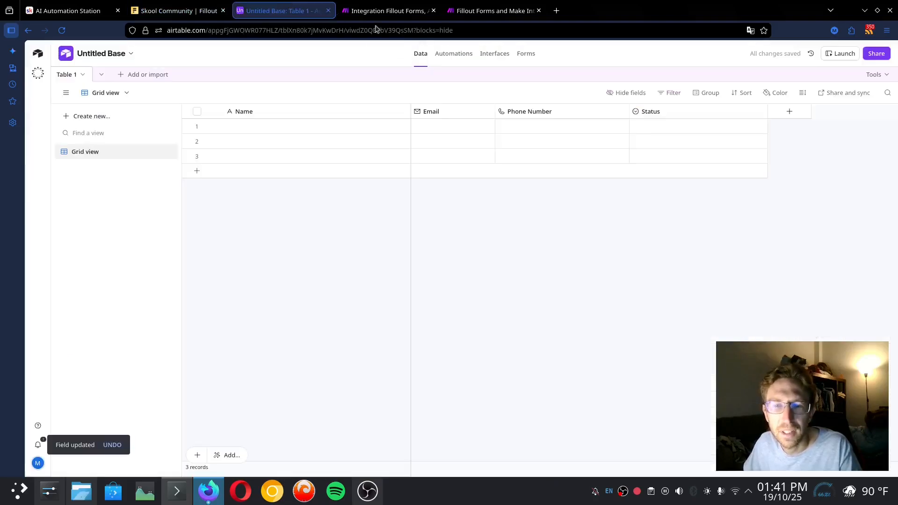
Rename the Status field to Discovery as single line text
{"action": "double_click", "coordinate": [662, 111]}
{"action": "type", "text": "Discovery"}
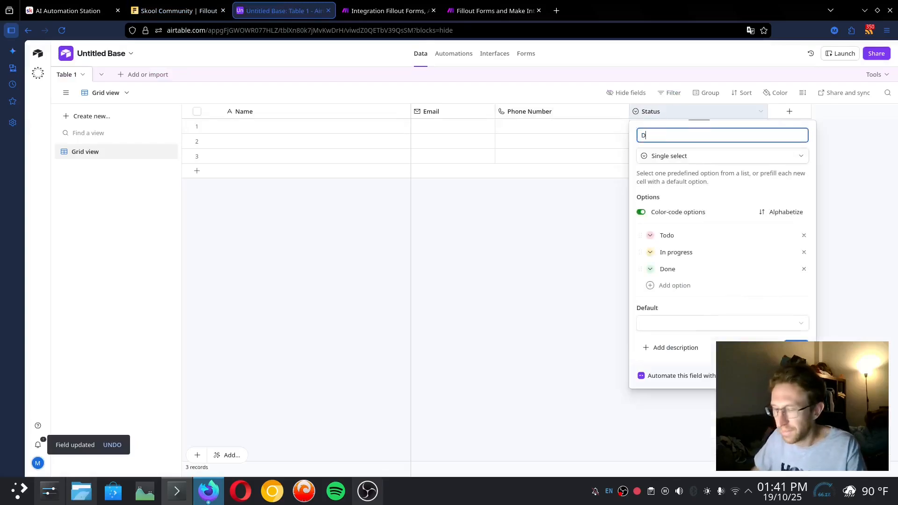
{"action": "left_click", "coordinate": [704, 156]}
{"action": "left_click", "coordinate": [699, 202]}
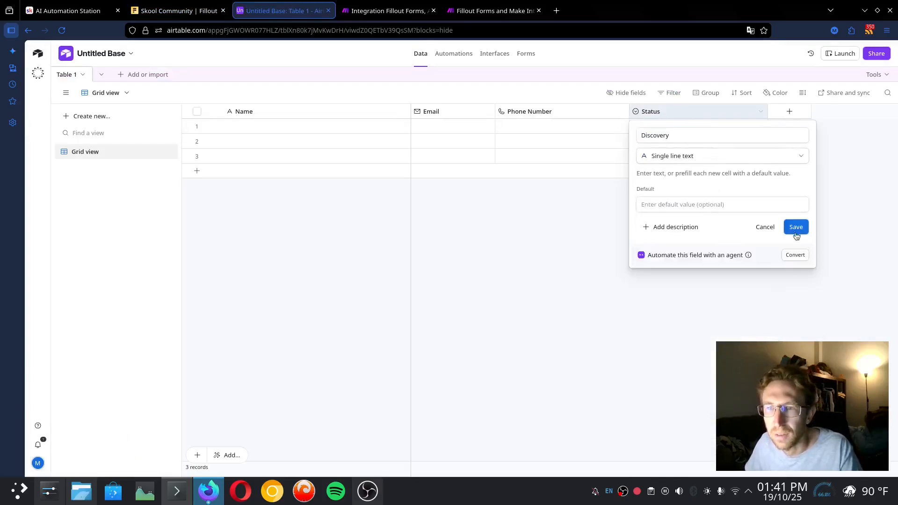
{"action": "left_click", "coordinate": [796, 227]}
{"action": "left_click", "coordinate": [790, 112]}
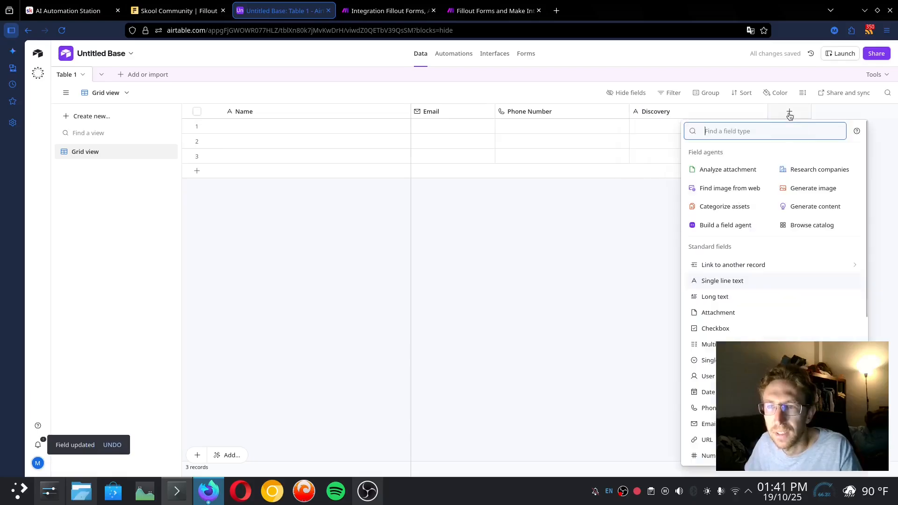
{"action": "left_click", "coordinate": [197, 5]}
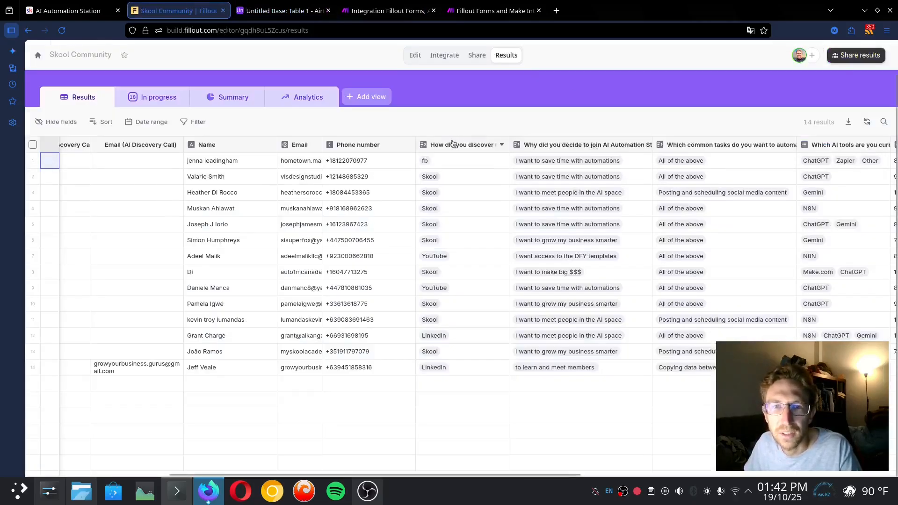
{"action": "left_click_drag", "start_coordinate": [218, 473], "coordinate": [522, 472]}
{"action": "left_click", "coordinate": [641, 157]}
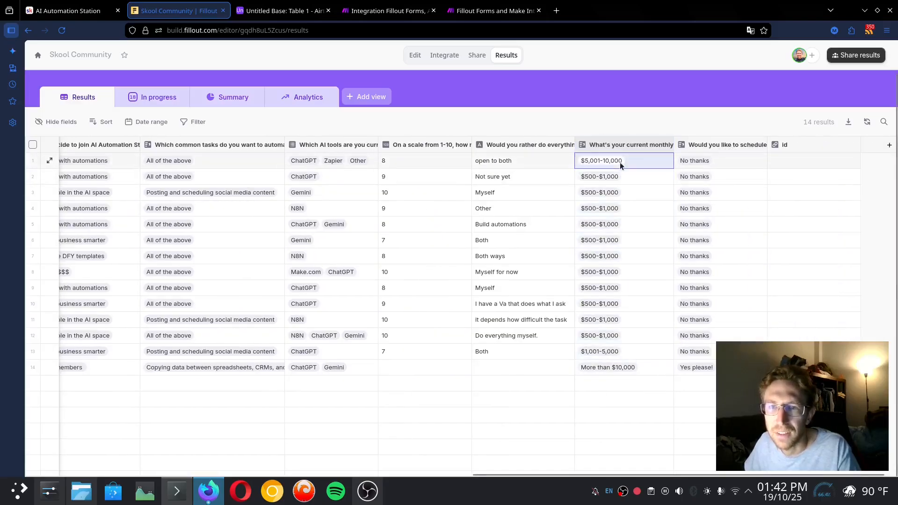
Rename the Discovery field to Monthly Income
{"action": "left_click", "coordinate": [280, 11]}
{"action": "double_click", "coordinate": [655, 112]}
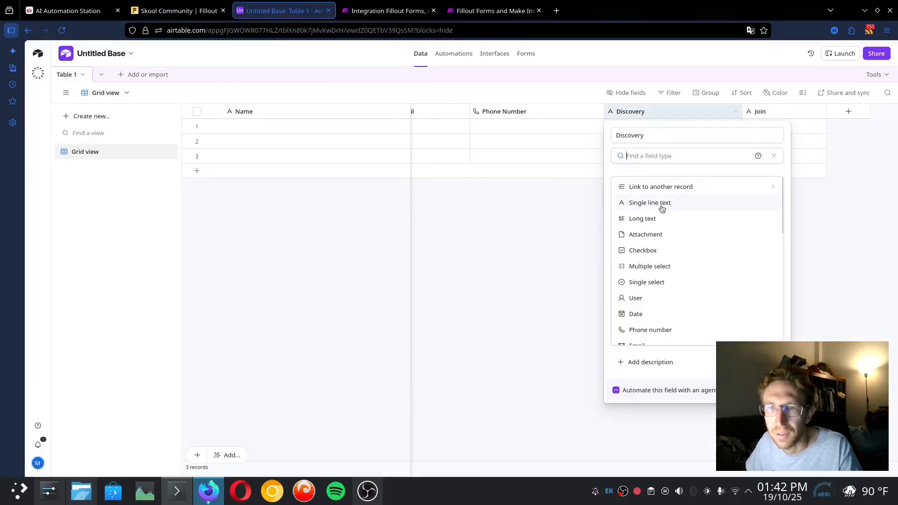
{"action": "double_click", "coordinate": [665, 135]}
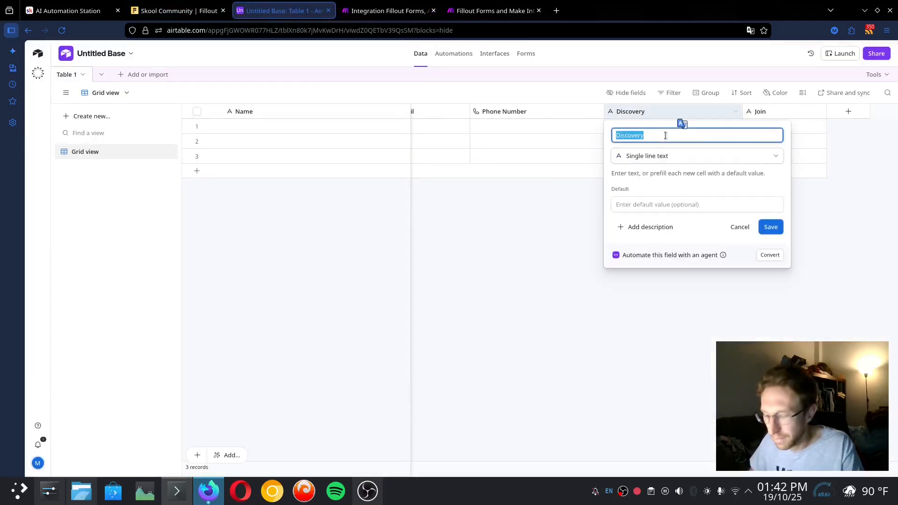
{"action": "type", "text": "Monthly"}
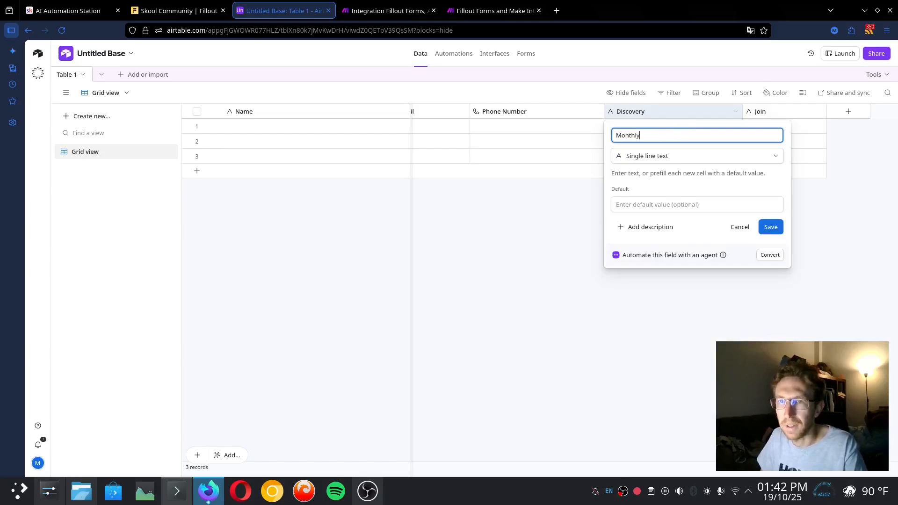
{"action": "type", "text": " Income"}
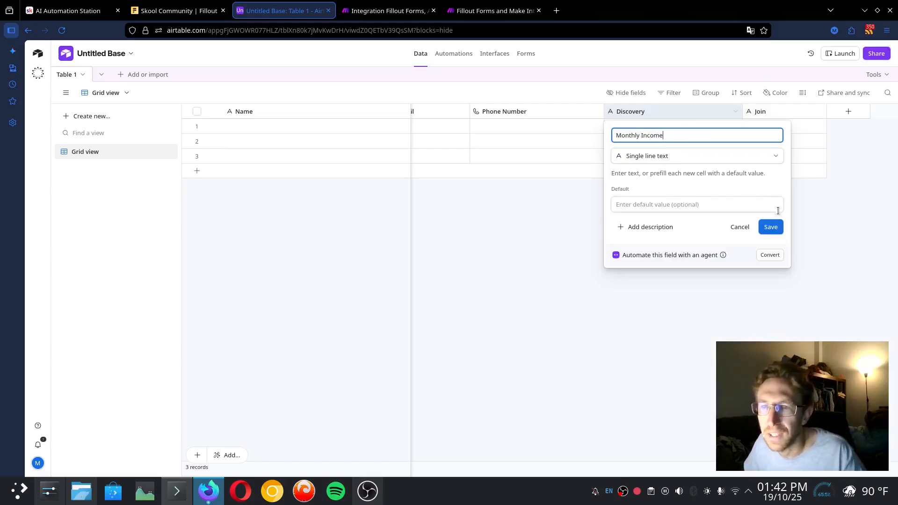
{"action": "left_click", "coordinate": [778, 232]}
Delete the Join field and resize three columns, then undo all four changes
{"action": "right_click", "coordinate": [754, 114]}
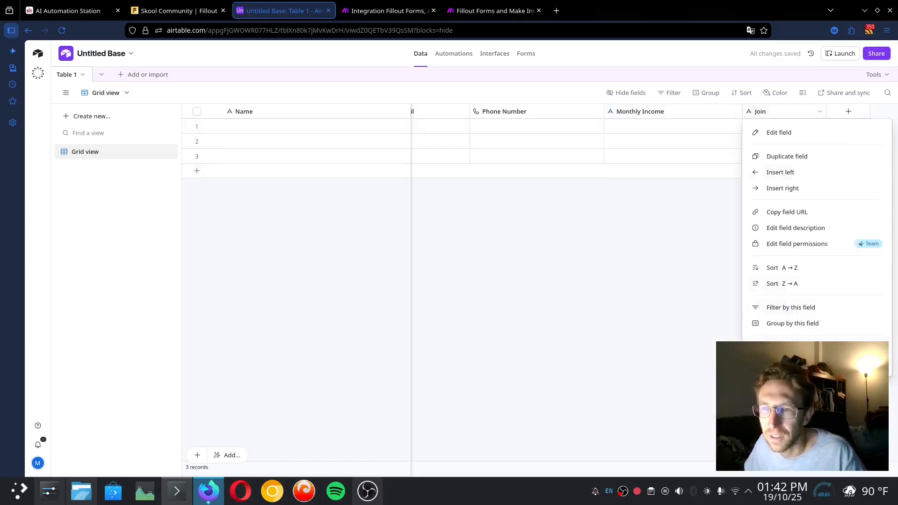
{"action": "left_click", "coordinate": [784, 363]}
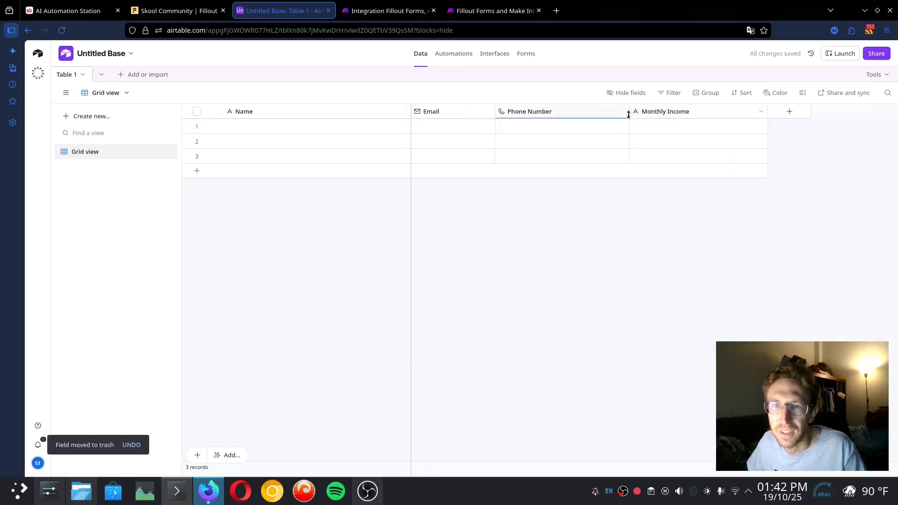
{"action": "left_click_drag", "start_coordinate": [628, 111], "coordinate": [638, 111]}
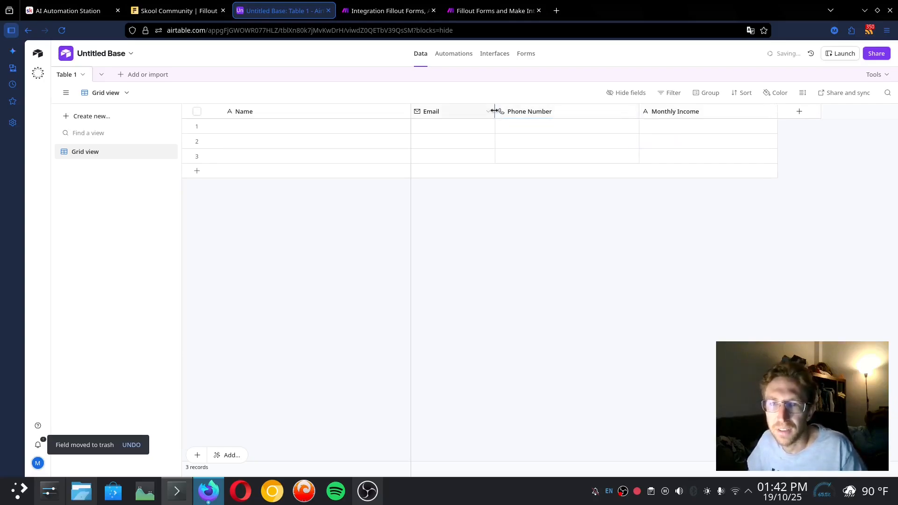
{"action": "left_click_drag", "start_coordinate": [495, 111], "coordinate": [505, 111]}
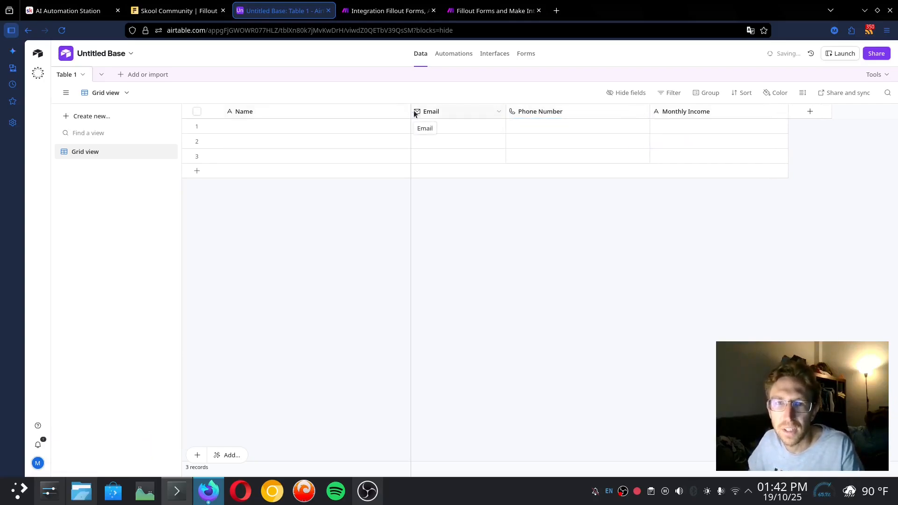
{"action": "left_click_drag", "start_coordinate": [411, 111], "coordinate": [326, 111]}
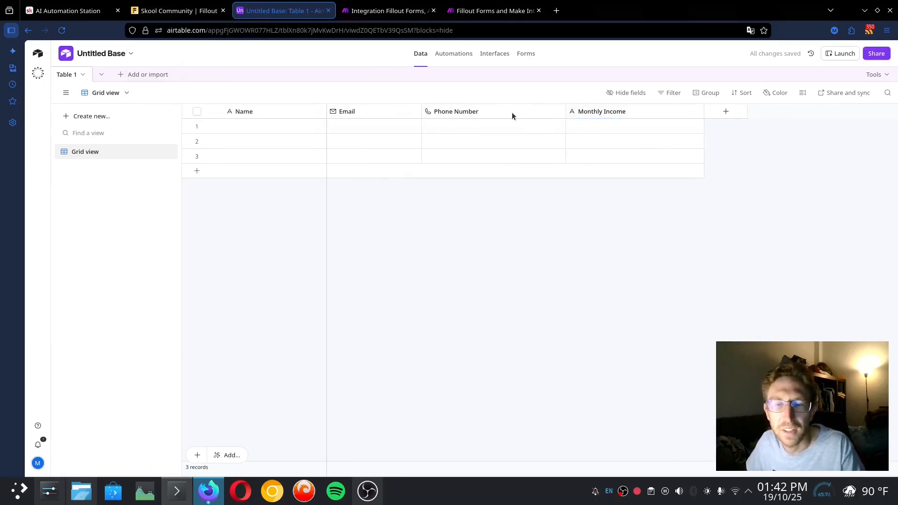
{"action": "key", "text": "ctrl+z"}
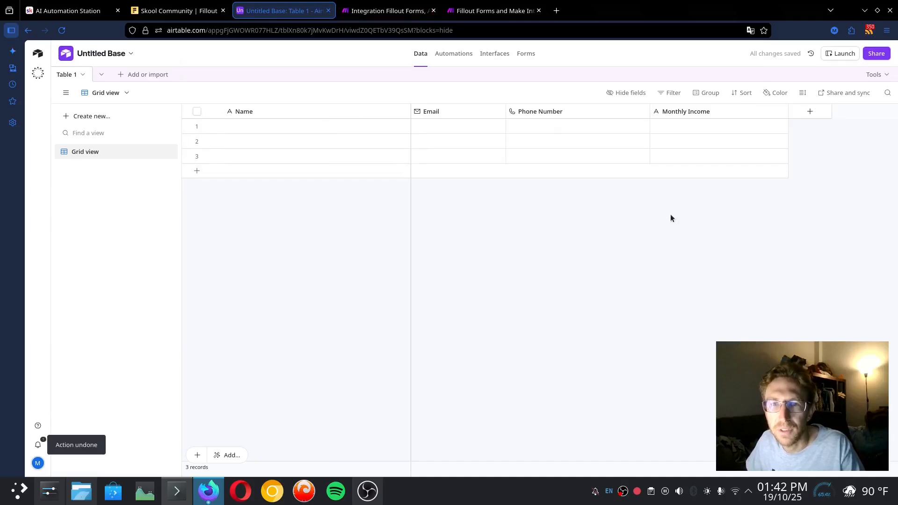
{"action": "key", "text": "ctrl+z"}
{"action": "key", "text": "ctrl+z"}
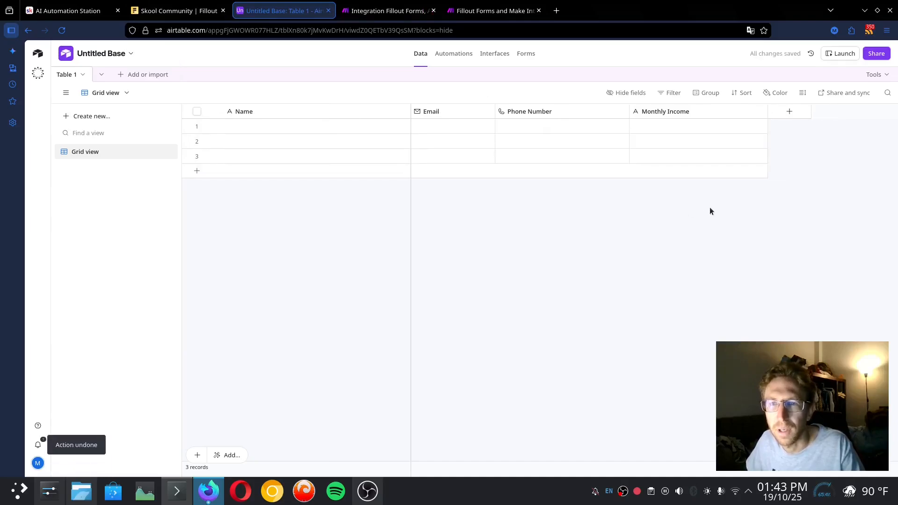
{"action": "key", "text": "ctrl+z"}
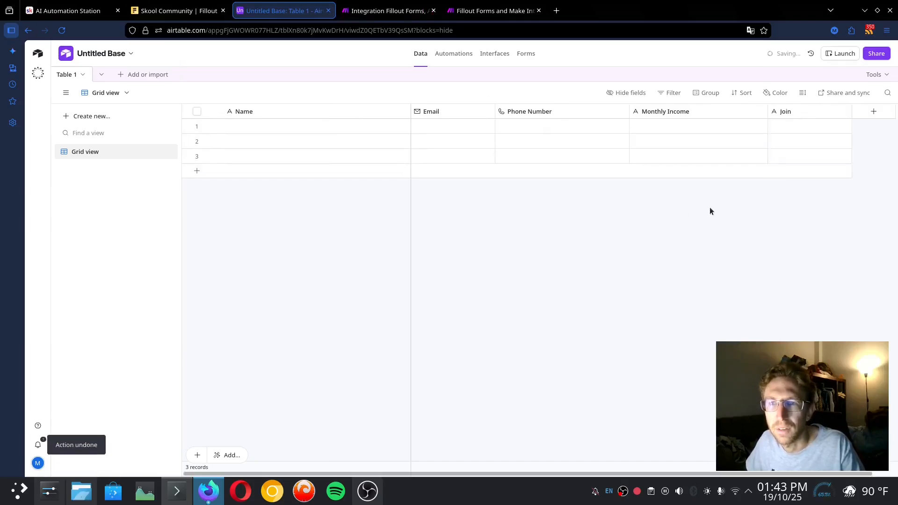
{"action": "key", "text": "ctrl+z"}
Add an Income field as single line text
{"action": "left_click", "coordinate": [873, 112]}
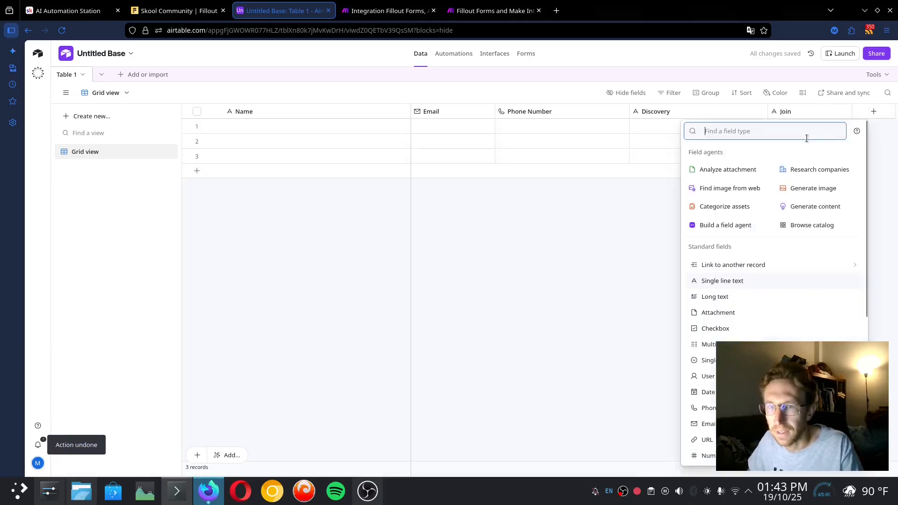
{"action": "left_click", "coordinate": [736, 282]}
{"action": "type", "text": "Month"}
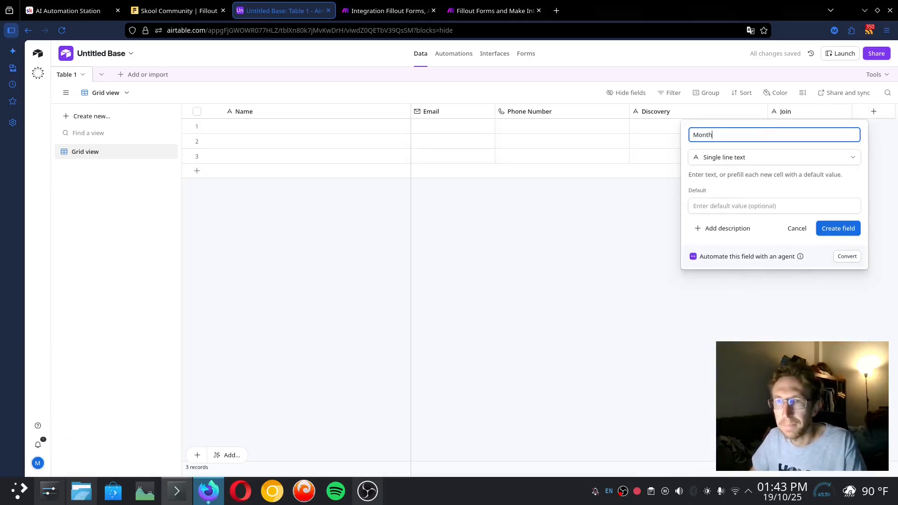
{"action": "key", "text": "ctrl+a"}
{"action": "key", "text": "BackSpace"}
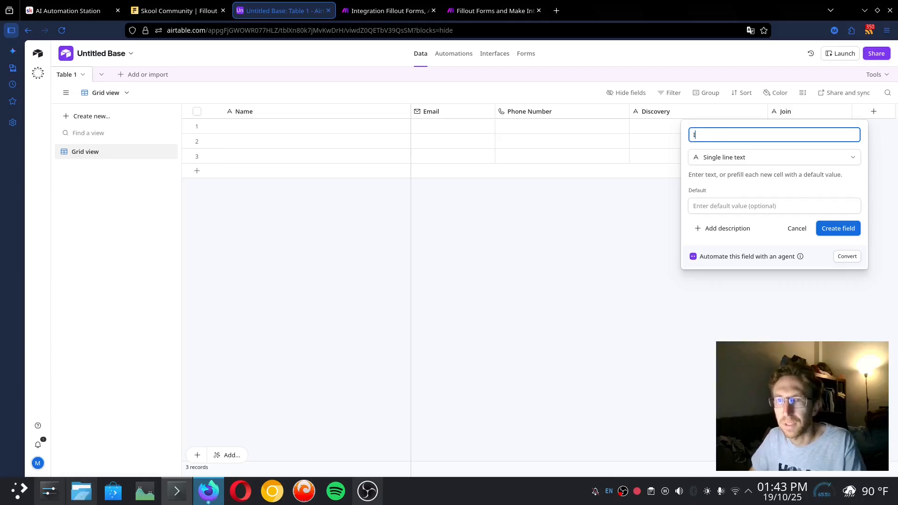
{"action": "type", "text": "Income"}
{"action": "left_click", "coordinate": [838, 232]}
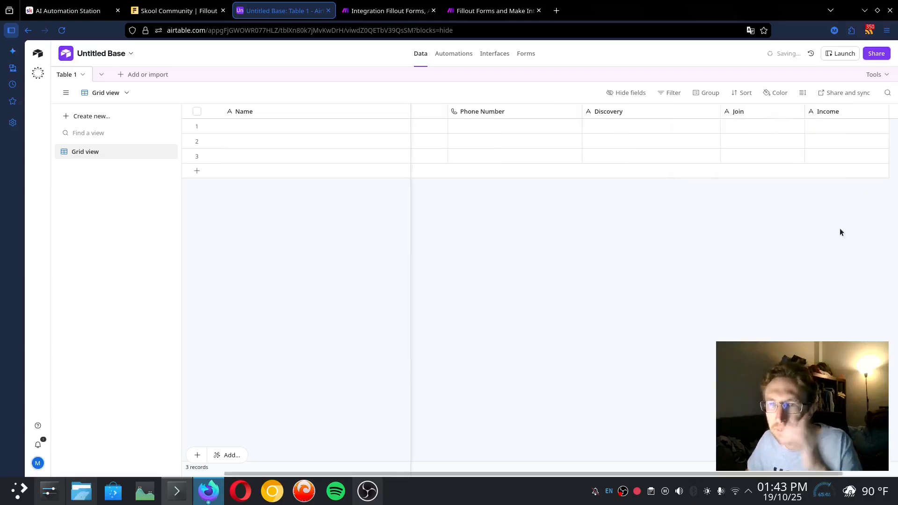
{"action": "left_click", "coordinate": [202, 11]}
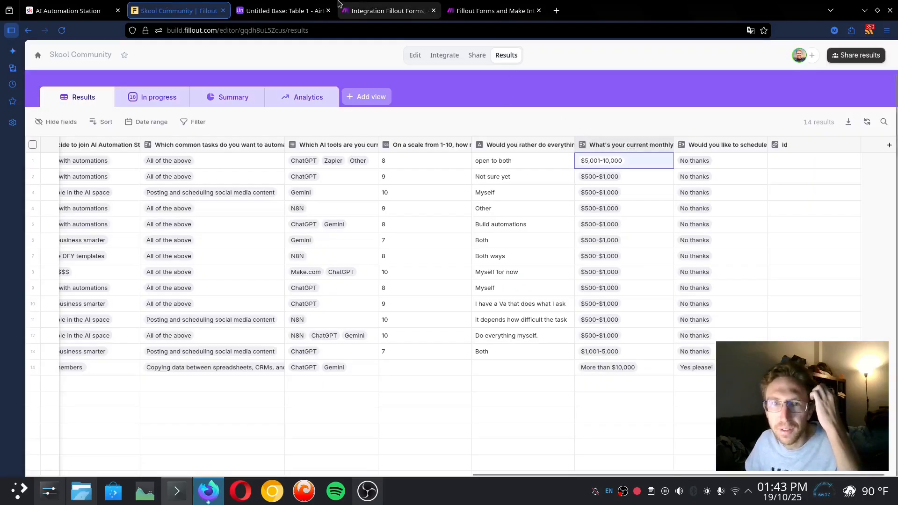
{"action": "left_click", "coordinate": [280, 10]}
{"action": "right_click", "coordinate": [850, 108]}
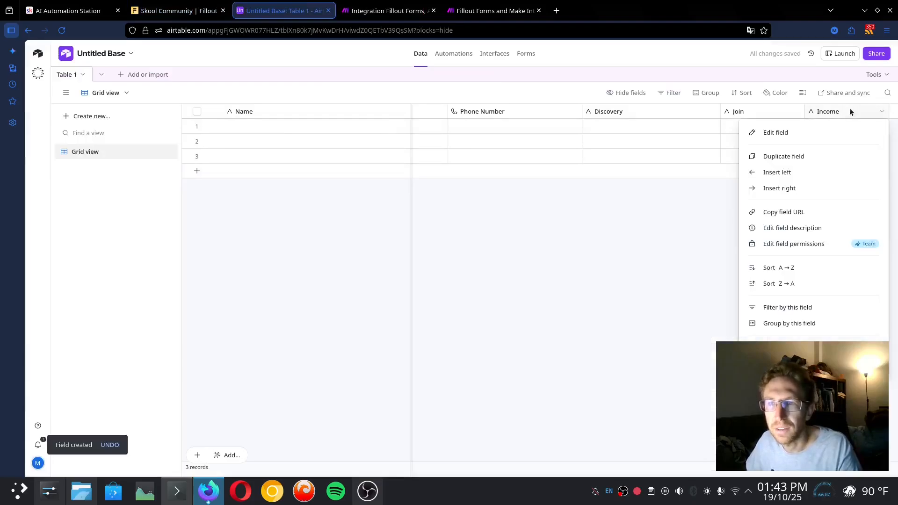
{"action": "left_click", "coordinate": [626, 221]}
{"action": "left_click_drag", "start_coordinate": [464, 474], "coordinate": [571, 474]}
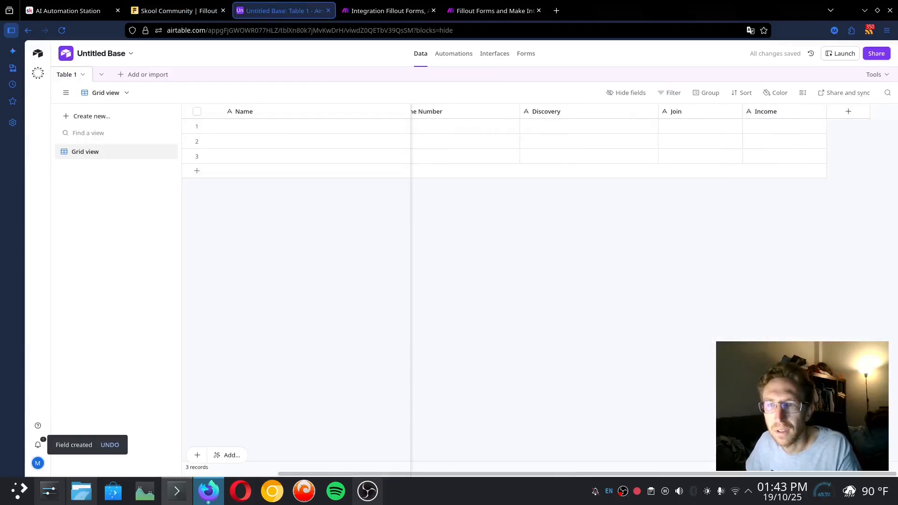
Add a Discovery Call field as single line text instead of single select
{"action": "left_click", "coordinate": [849, 113]}
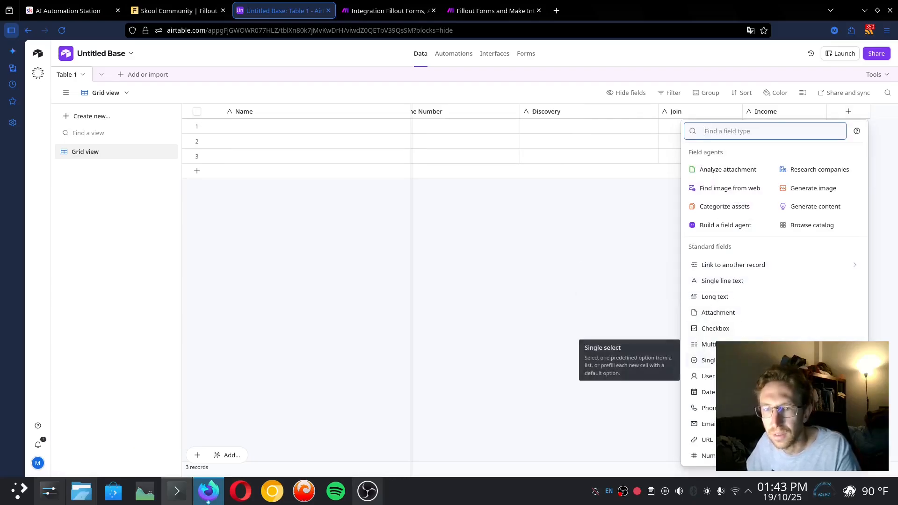
{"action": "left_click", "coordinate": [729, 360]}
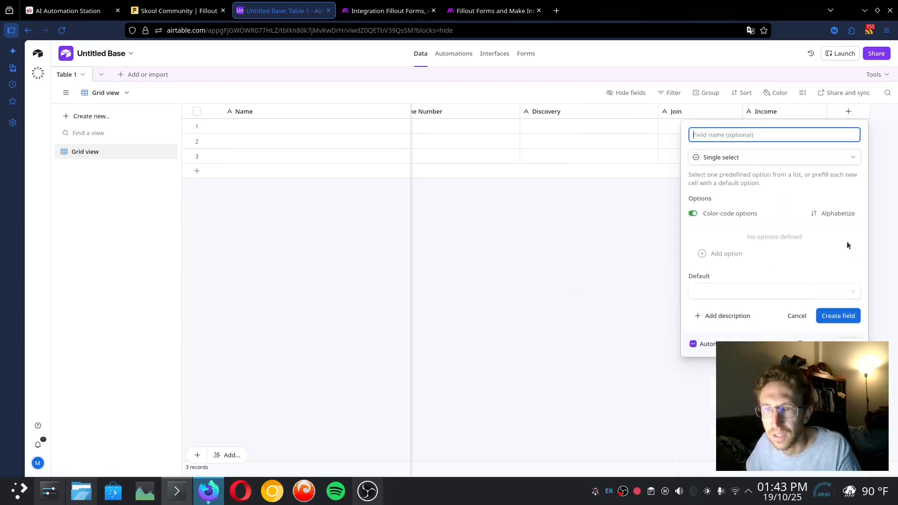
{"action": "left_click", "coordinate": [796, 316]}
{"action": "left_click", "coordinate": [849, 112]}
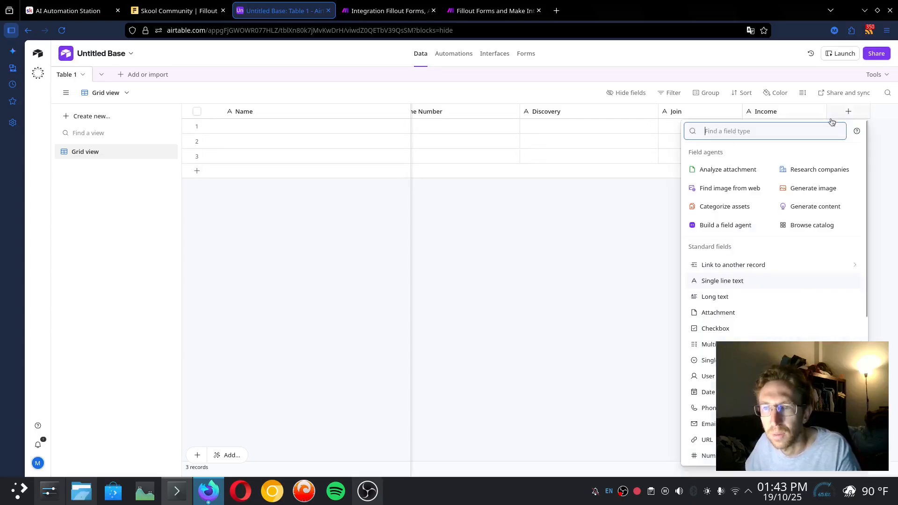
{"action": "left_click", "coordinate": [732, 279]}
{"action": "type", "text": "Discovery Call"}
{"action": "left_click", "coordinate": [819, 229]}
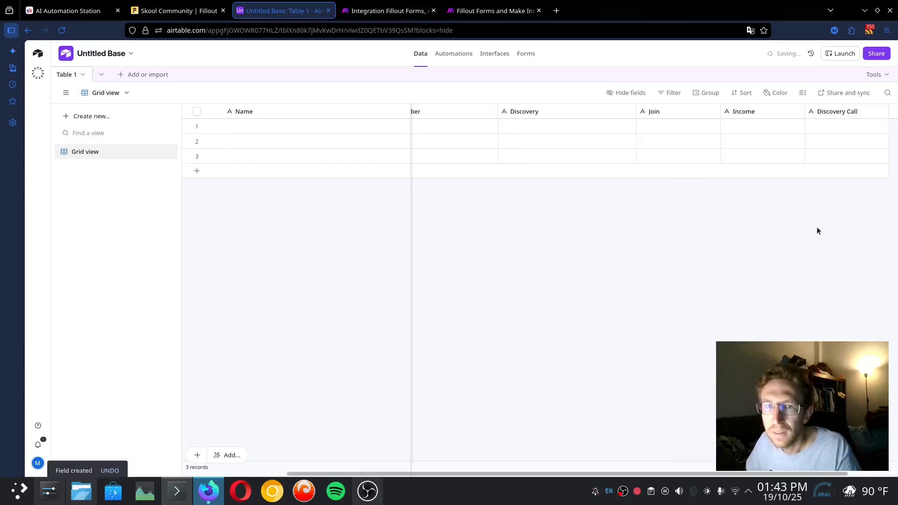
Narrow the Name and Phone Number columns
{"action": "scroll", "coordinate": [427, 474], "scroll_direction": "left", "scroll_amount": 3}
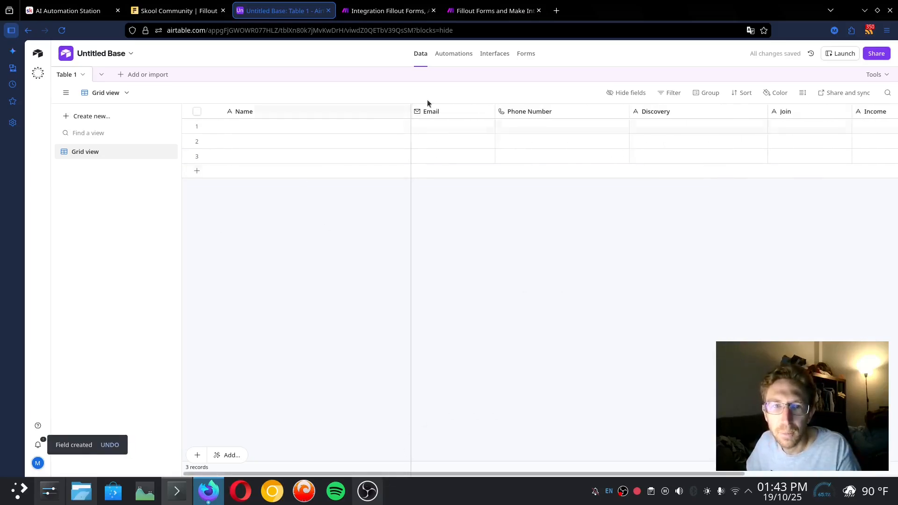
{"action": "left_click_drag", "start_coordinate": [410, 114], "coordinate": [316, 113]}
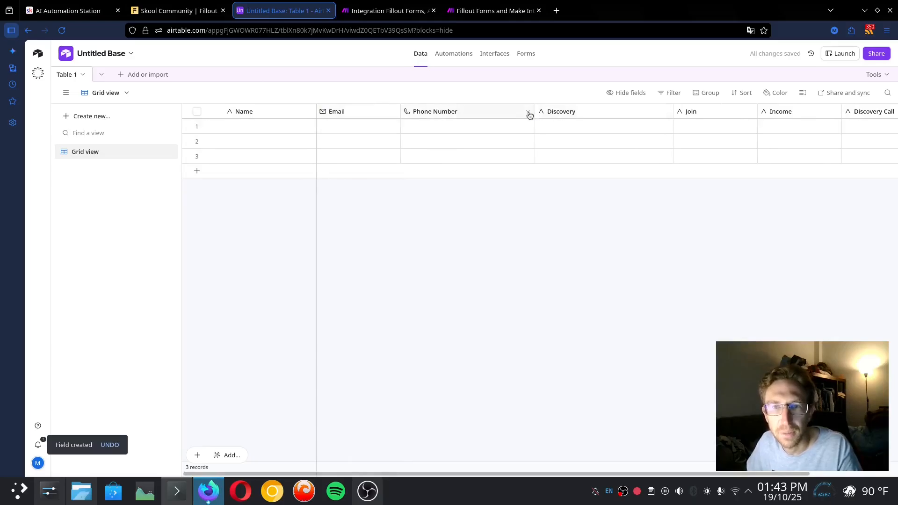
{"action": "left_click_drag", "start_coordinate": [533, 111], "coordinate": [479, 111]}
{"action": "key", "text": "ctrl+shift+Tab"}
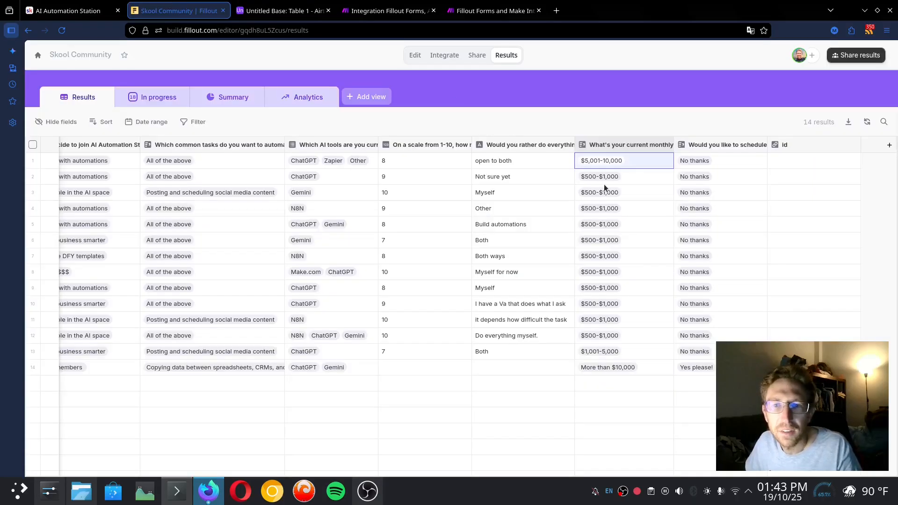
Look through the Base list in Make's Airtable Create a Record module
{"action": "left_click", "coordinate": [491, 10]}
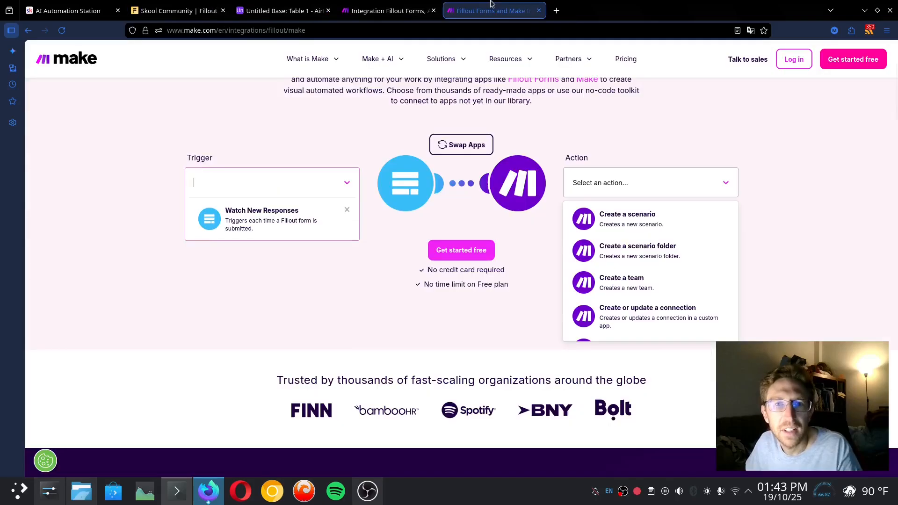
{"action": "left_click", "coordinate": [396, 10]}
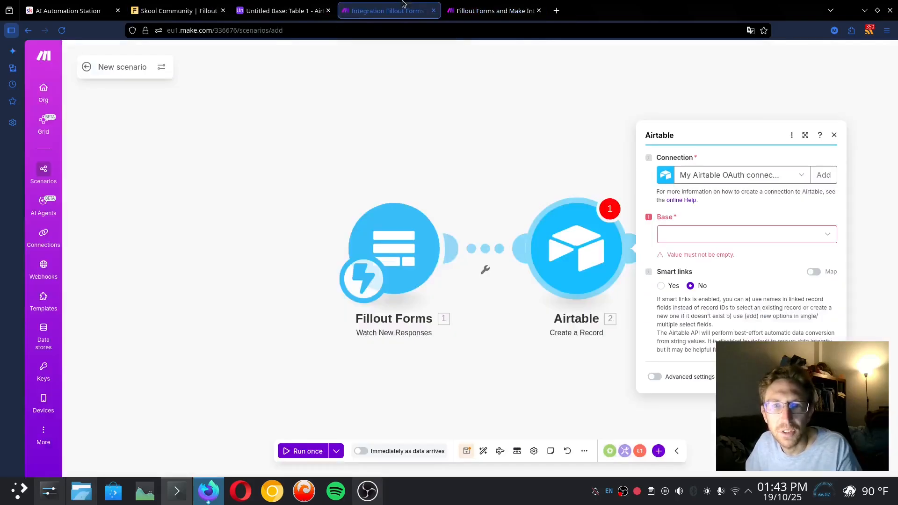
{"action": "left_click", "coordinate": [696, 238]}
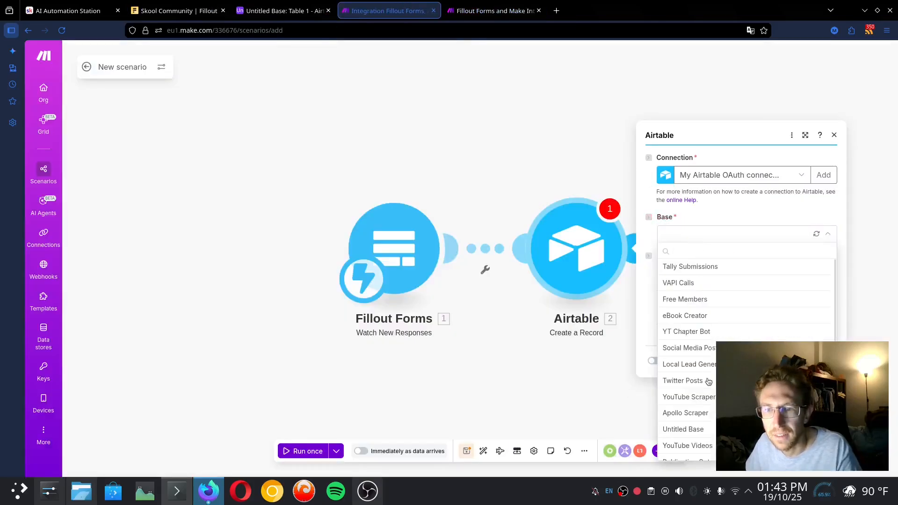
{"action": "scroll", "coordinate": [709, 383], "scroll_direction": "down", "scroll_amount": 2}
{"action": "scroll", "coordinate": [695, 430], "scroll_direction": "up", "scroll_amount": 2}
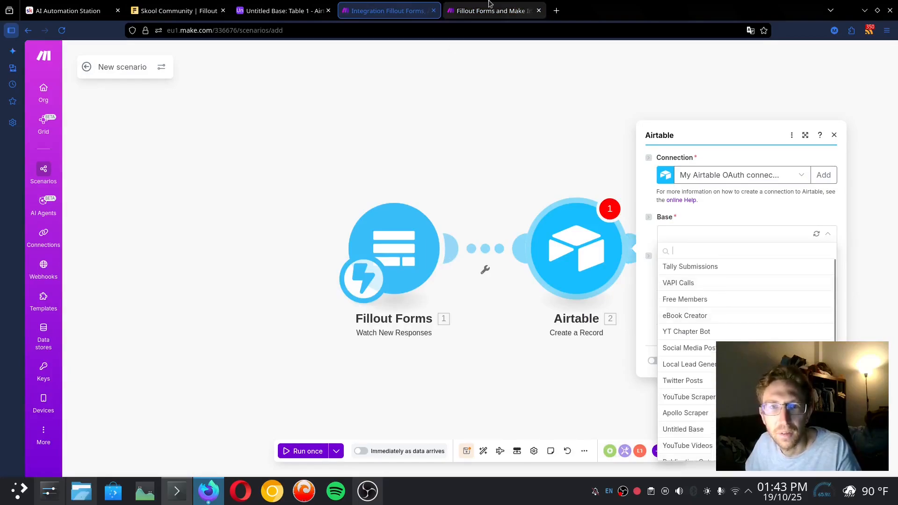
Rename the Airtable base to 'Skool Community Form' and select it as the module's base
{"action": "left_click", "coordinate": [281, 11]}
{"action": "left_click", "coordinate": [110, 57]}
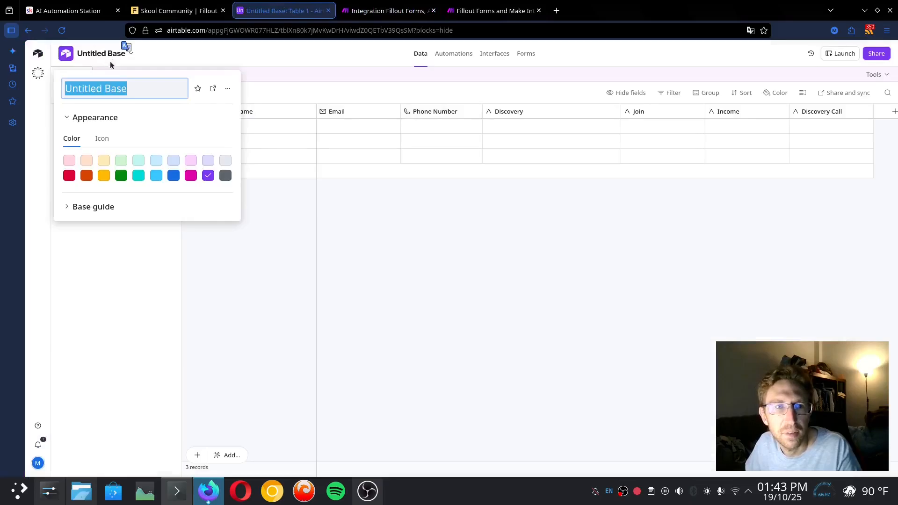
{"action": "type", "text": "Sko"}
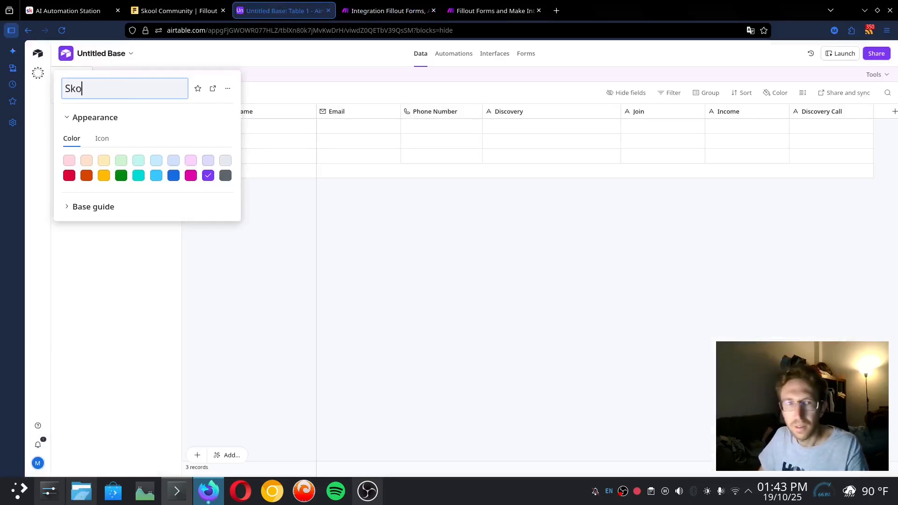
{"action": "type", "text": "ol Community Form"}
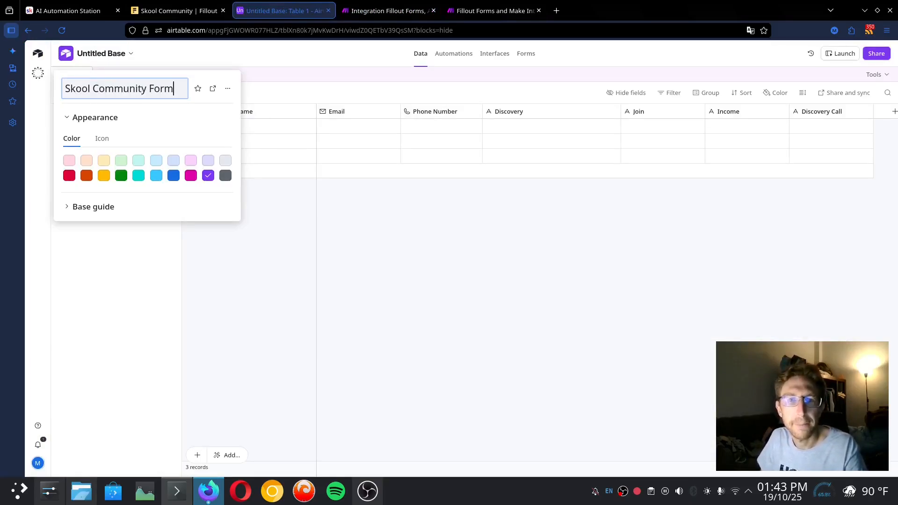
{"action": "key", "text": "Return"}
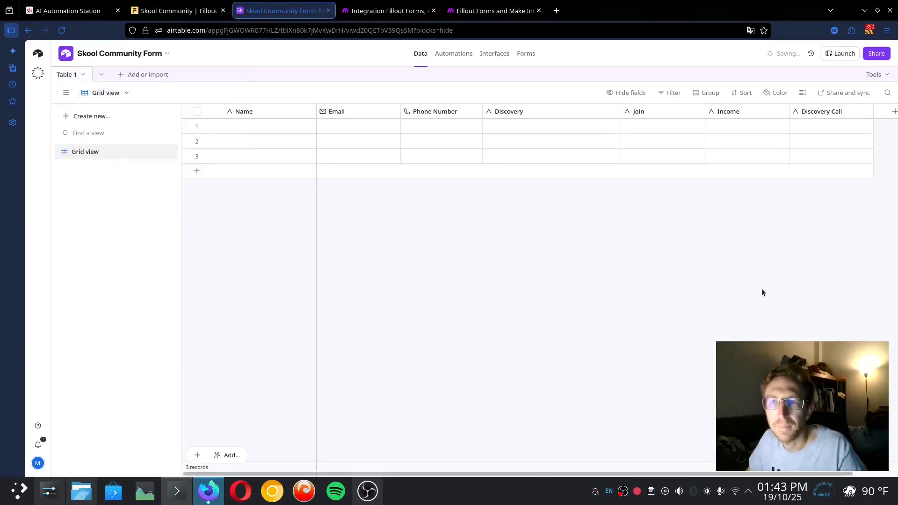
{"action": "key", "text": "ctrl+Tab"}
{"action": "left_click", "coordinate": [726, 319]}
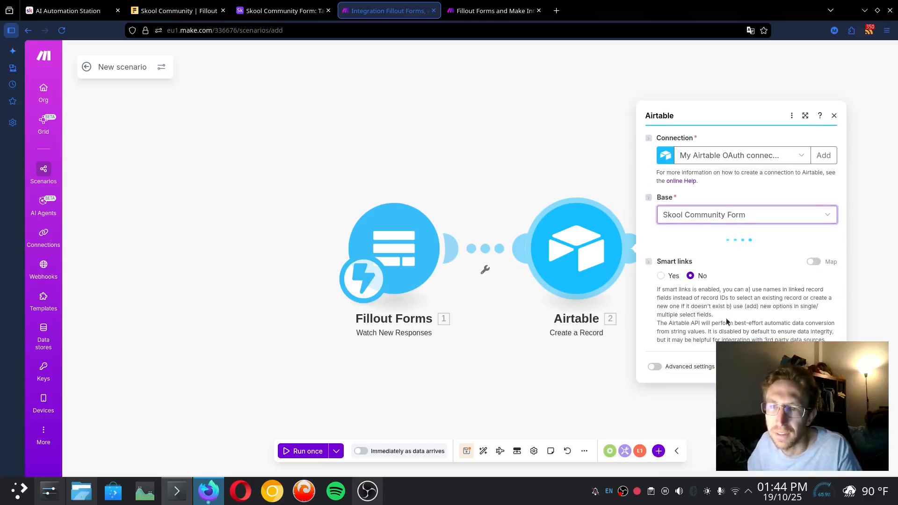
Target Table 1 and map the discovery and monthly income answers into Discovery and Income
{"action": "left_click", "coordinate": [681, 258]}
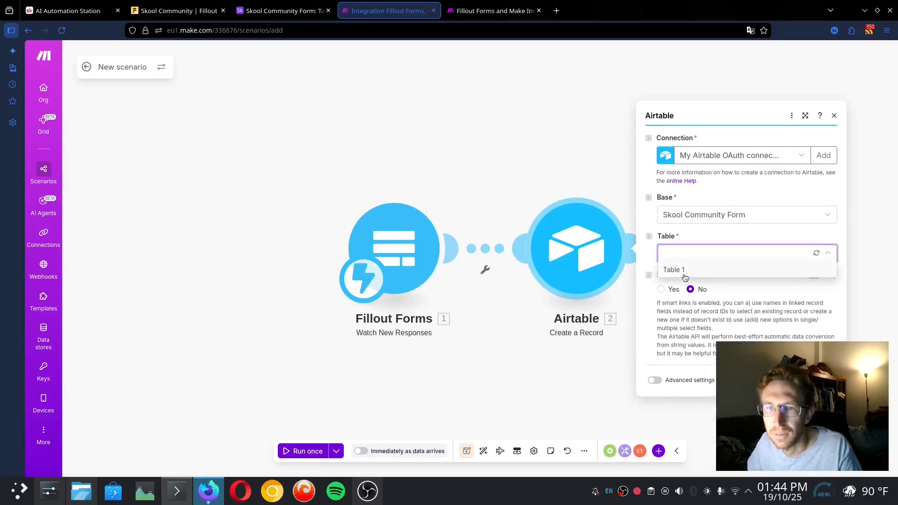
{"action": "left_click", "coordinate": [684, 273]}
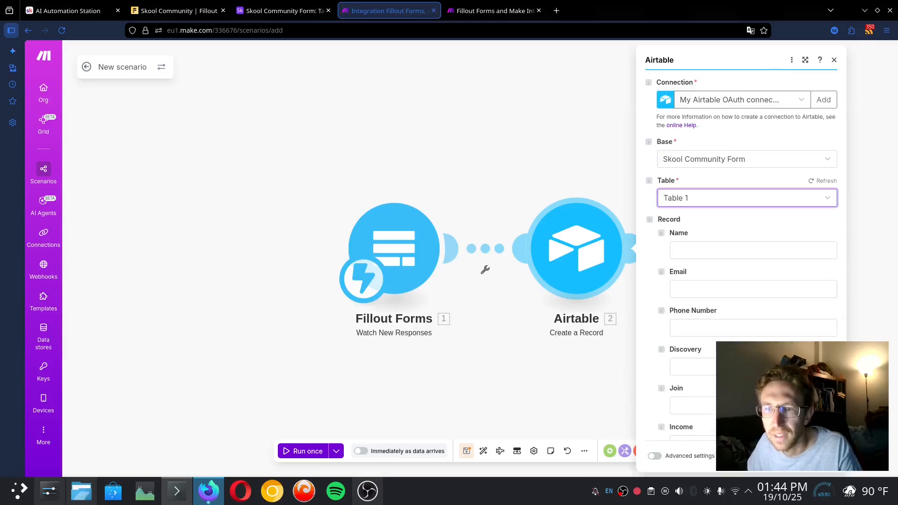
{"action": "left_click", "coordinate": [712, 257]}
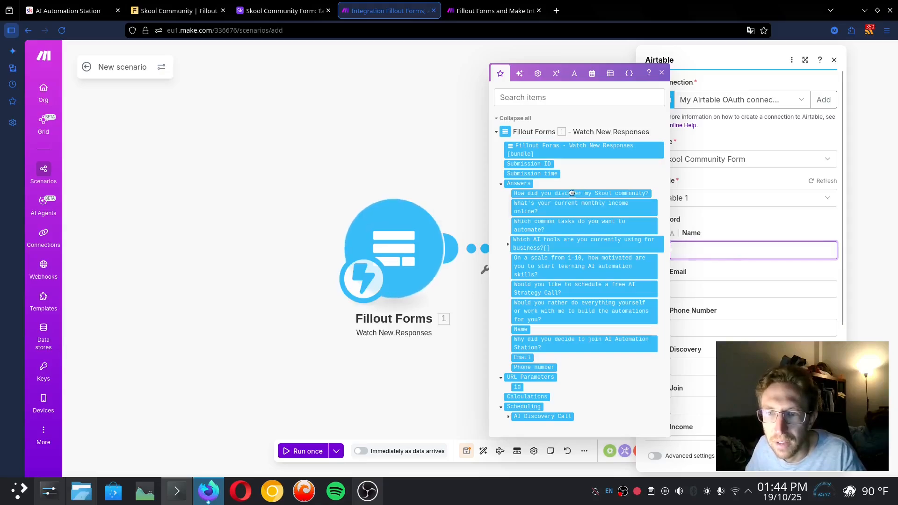
{"action": "left_click_drag", "start_coordinate": [566, 193], "coordinate": [677, 366]}
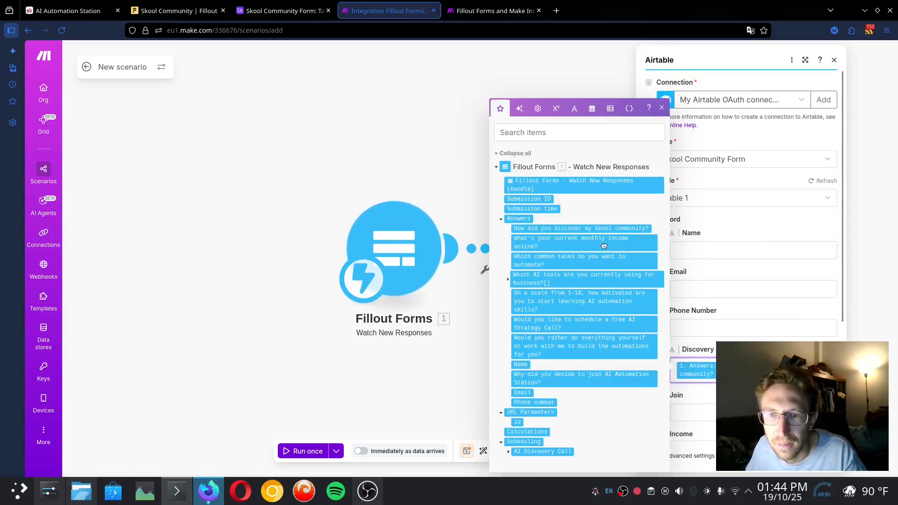
{"action": "left_click_drag", "start_coordinate": [596, 243], "coordinate": [767, 383]}
{"action": "left_click_drag", "start_coordinate": [700, 440], "coordinate": [697, 354]}
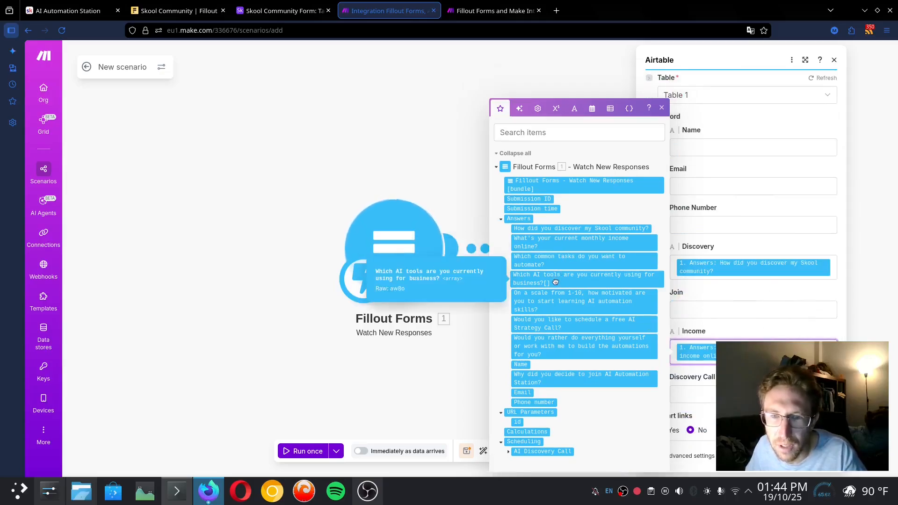
Map the Name, Email and strategy call answers into Name, Email and Discovery Call
{"action": "left_click_drag", "start_coordinate": [521, 365], "coordinate": [715, 147]}
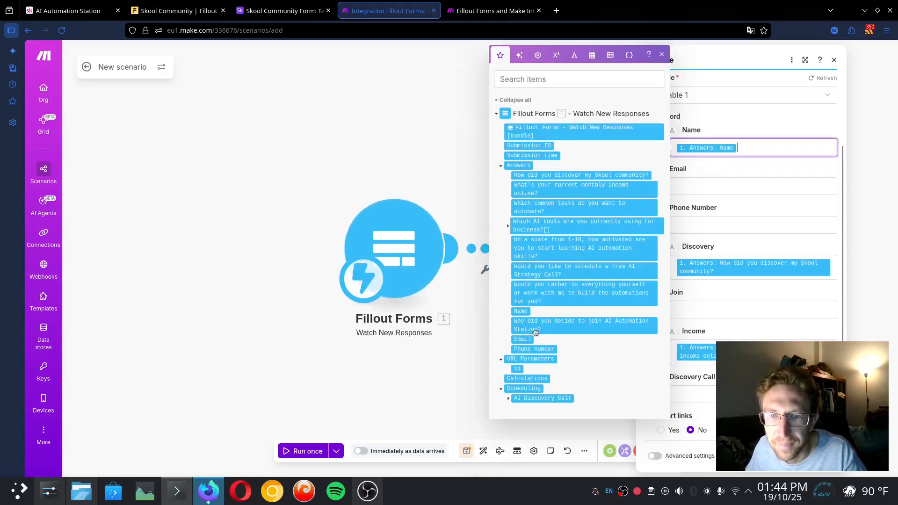
{"action": "left_click_drag", "start_coordinate": [522, 340], "coordinate": [751, 224]}
{"action": "left_click", "coordinate": [692, 394]}
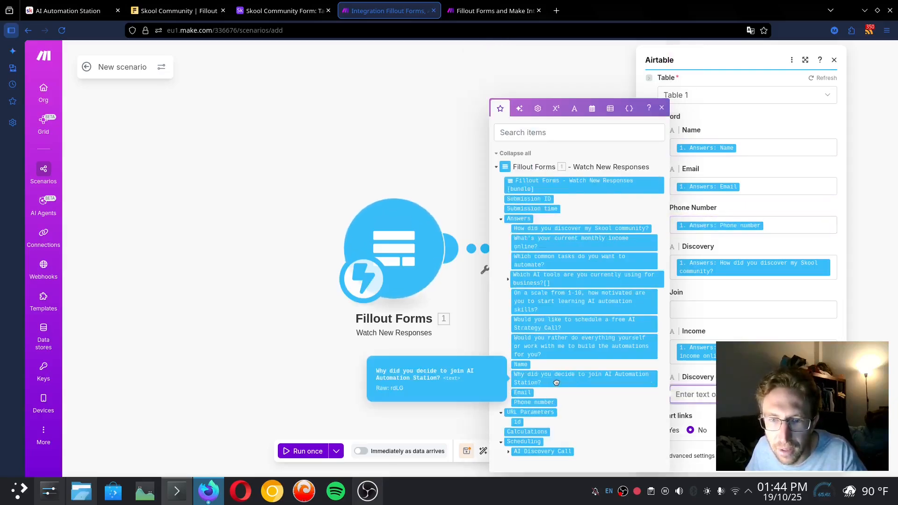
{"action": "left_click", "coordinate": [552, 324]}
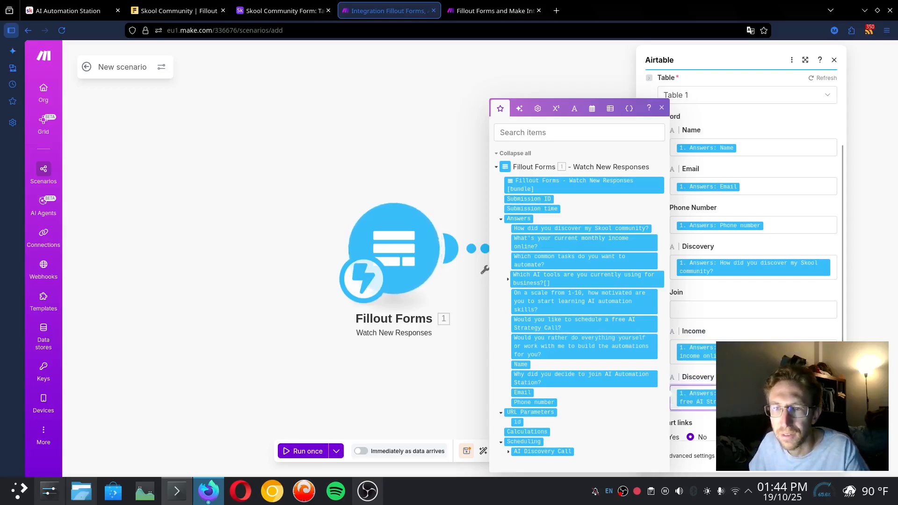
{"action": "left_click", "coordinate": [722, 309]}
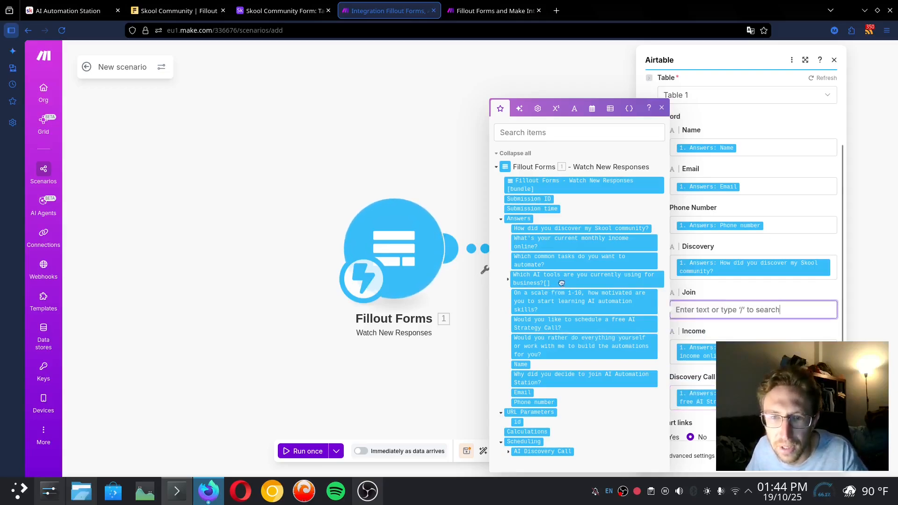
{"action": "left_click", "coordinate": [404, 353]}
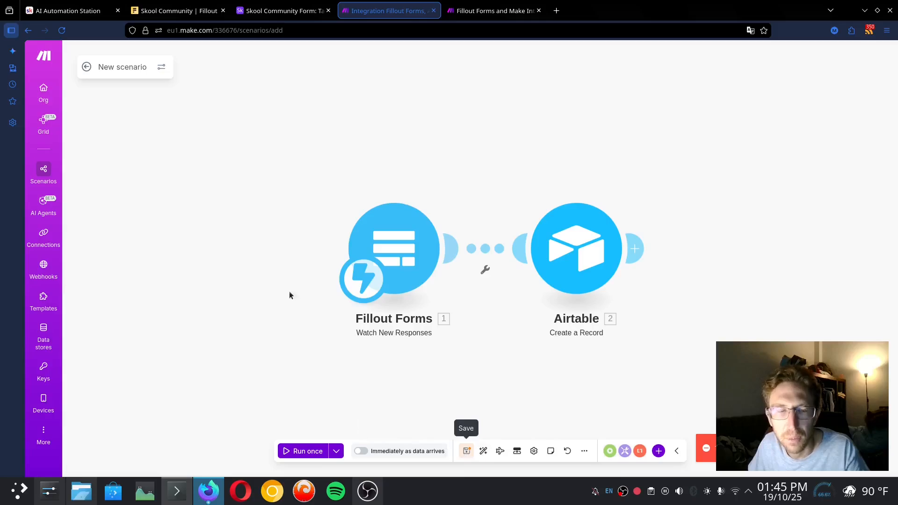
Rename the scenario 'Fillout to Airtable', save it, and schedule it immediately as data arrives
{"action": "left_click", "coordinate": [126, 68]}
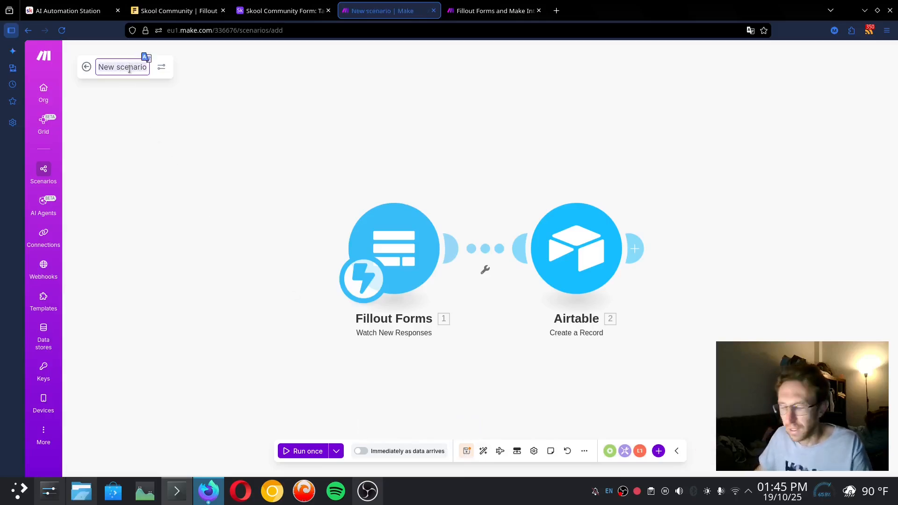
{"action": "type", "text": "F"}
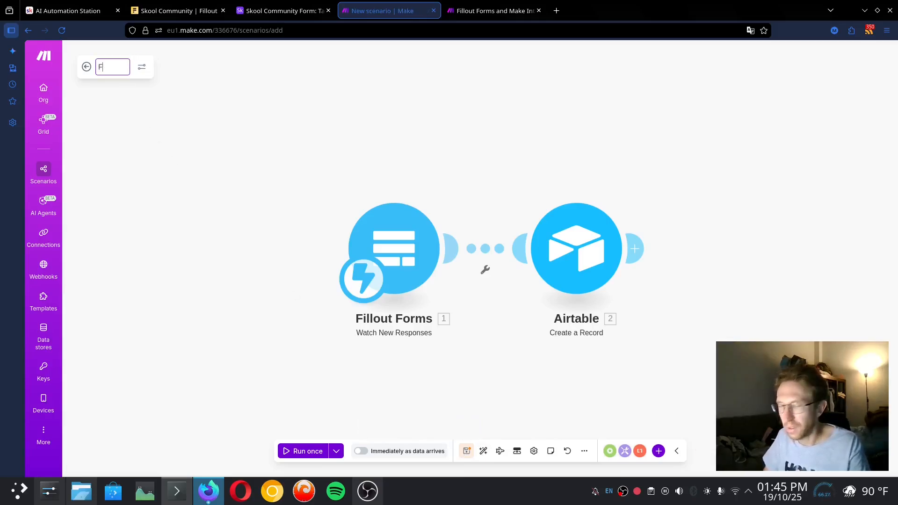
{"action": "type", "text": "illout to Airtable"}
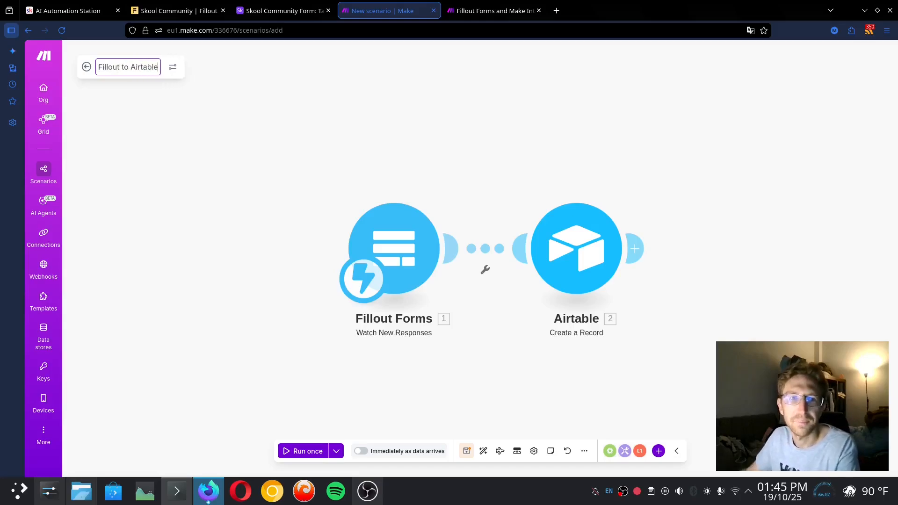
{"action": "key", "text": "Return"}
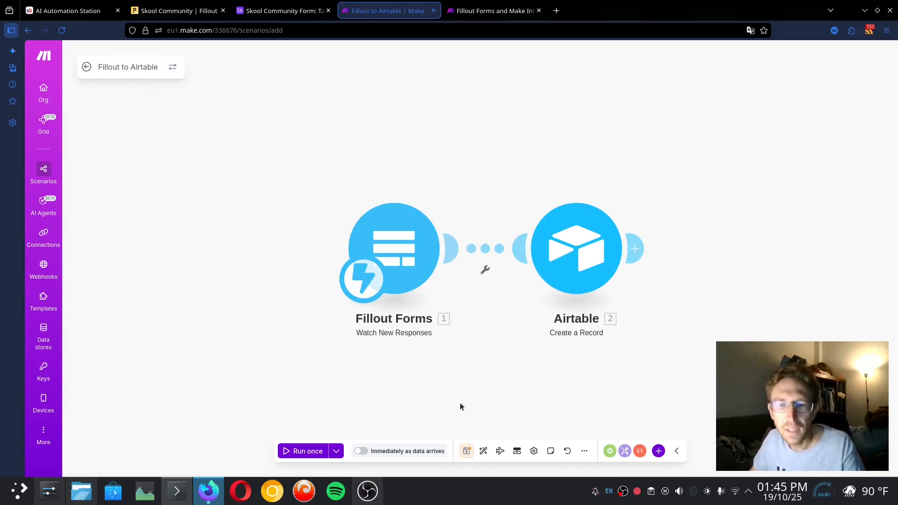
{"action": "left_click", "coordinate": [465, 450]}
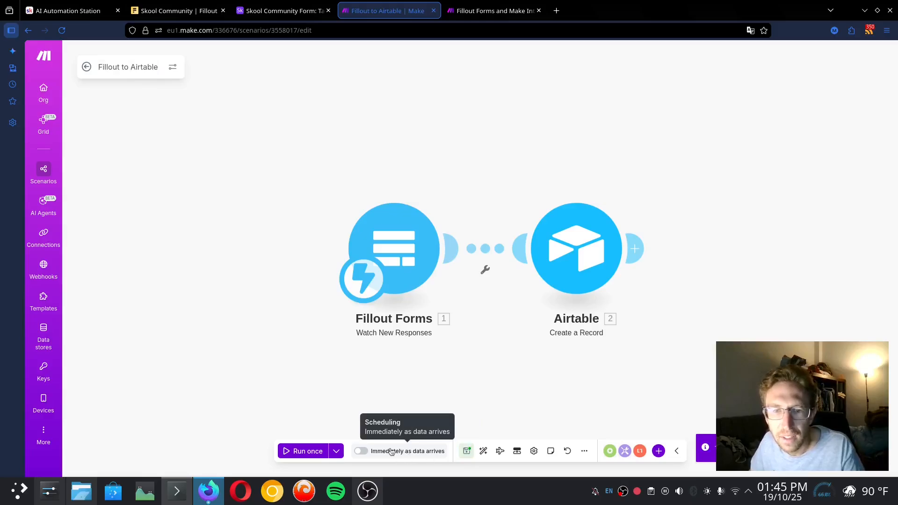
{"action": "left_click", "coordinate": [361, 452]}
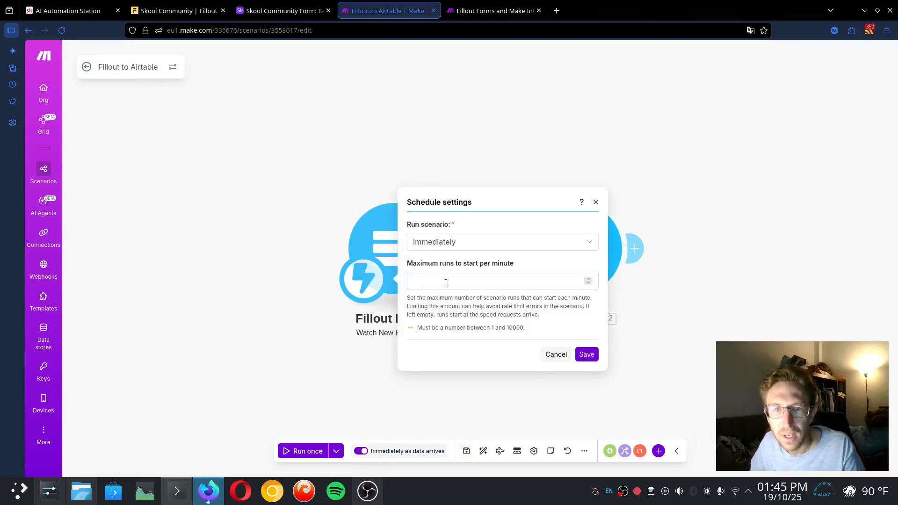
{"action": "left_click", "coordinate": [446, 283]}
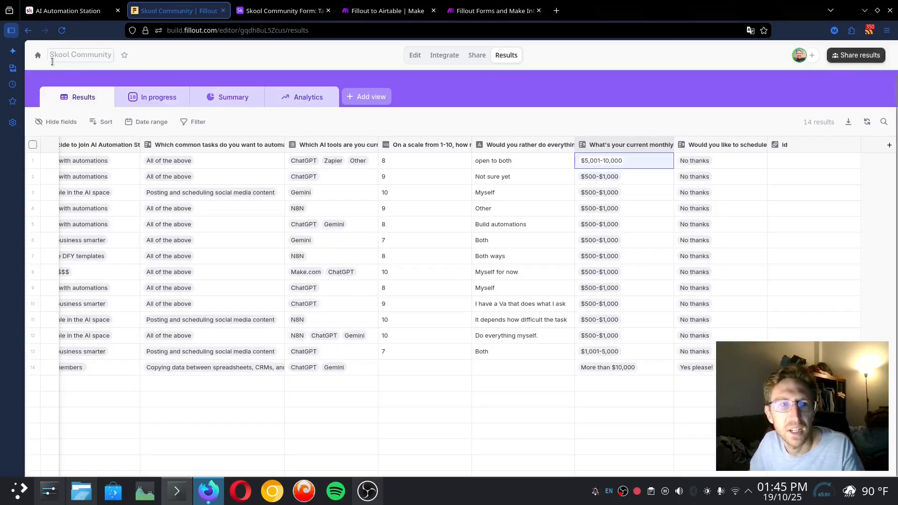
Preview the live form and enter a test name, e-mail, phone country and YouTube as discovery source
{"action": "left_click", "coordinate": [415, 55]}
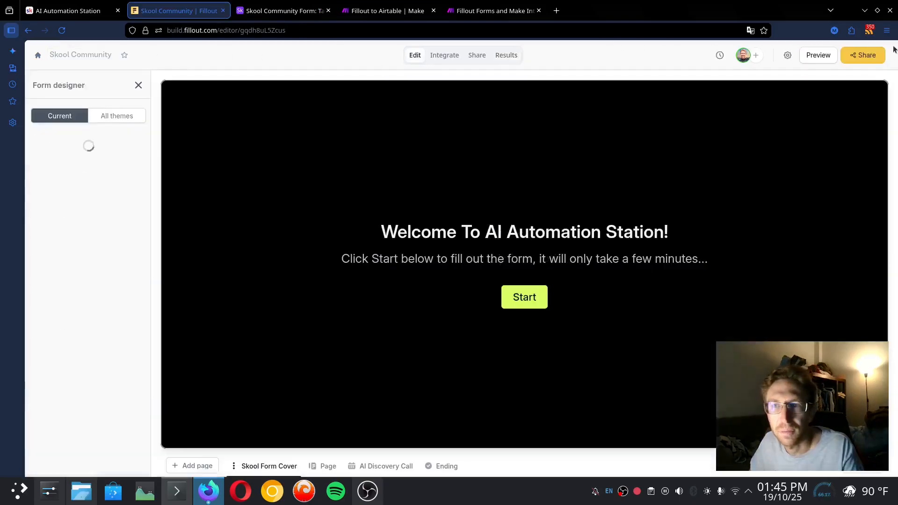
{"action": "left_click", "coordinate": [817, 56]}
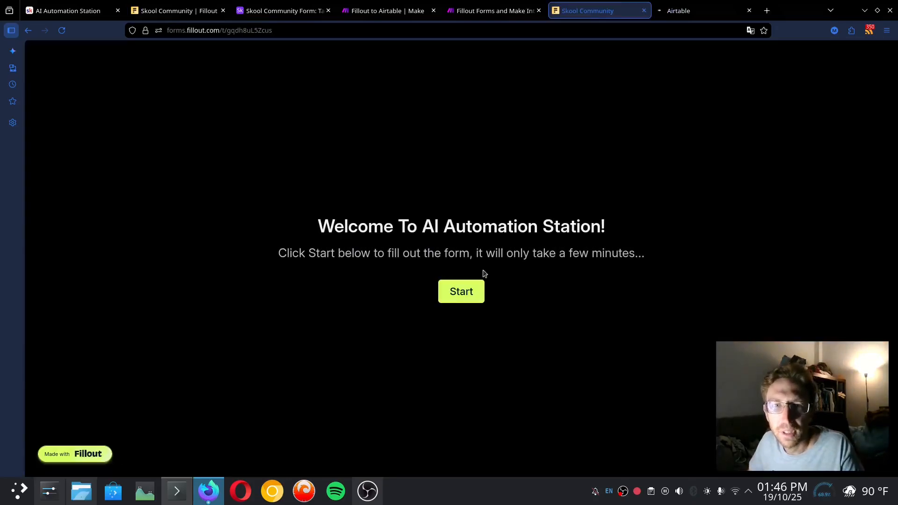
{"action": "left_click", "coordinate": [468, 292]}
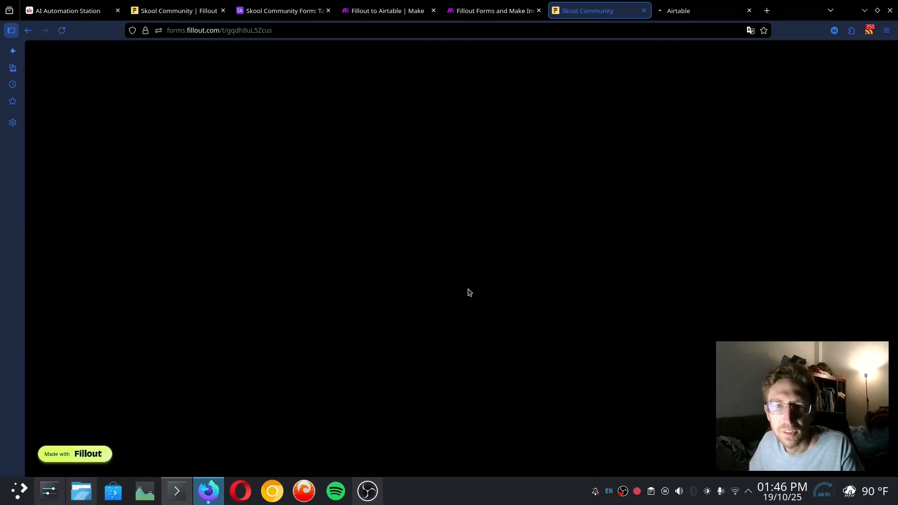
{"action": "type", "text": "Mike"}
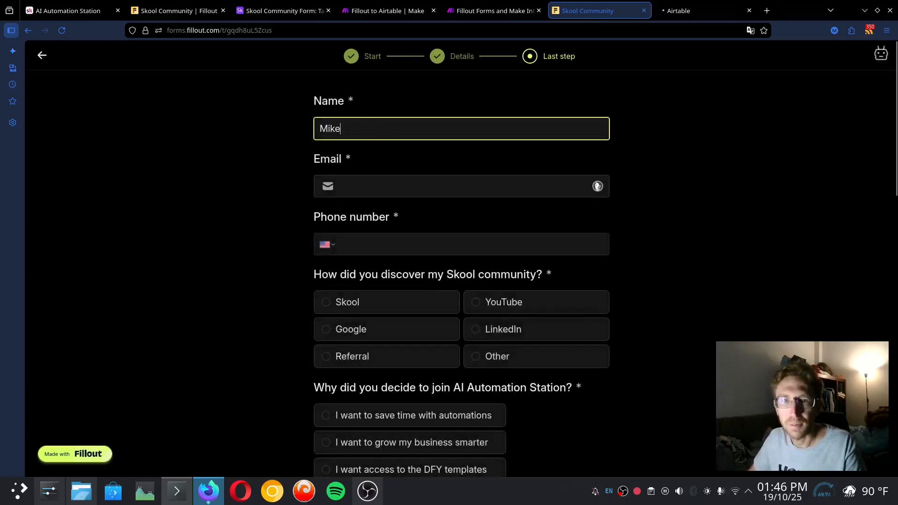
{"action": "key", "text": "Tab"}
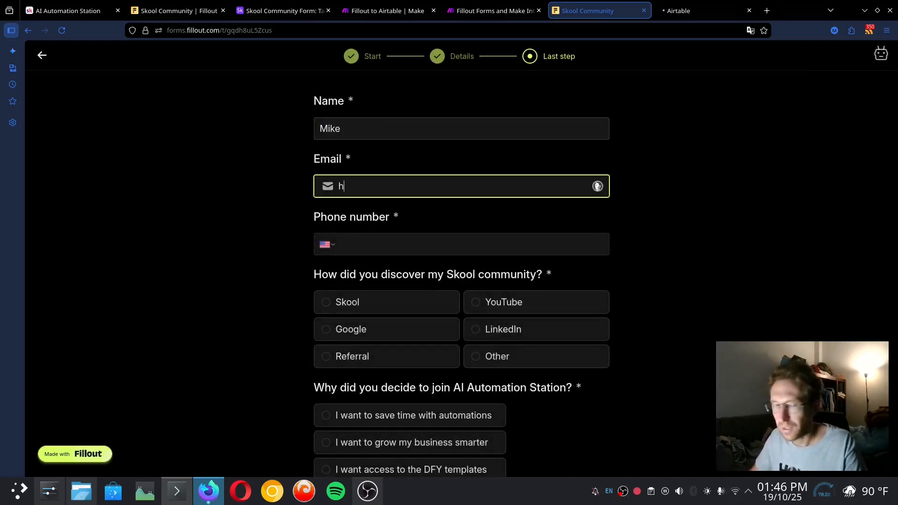
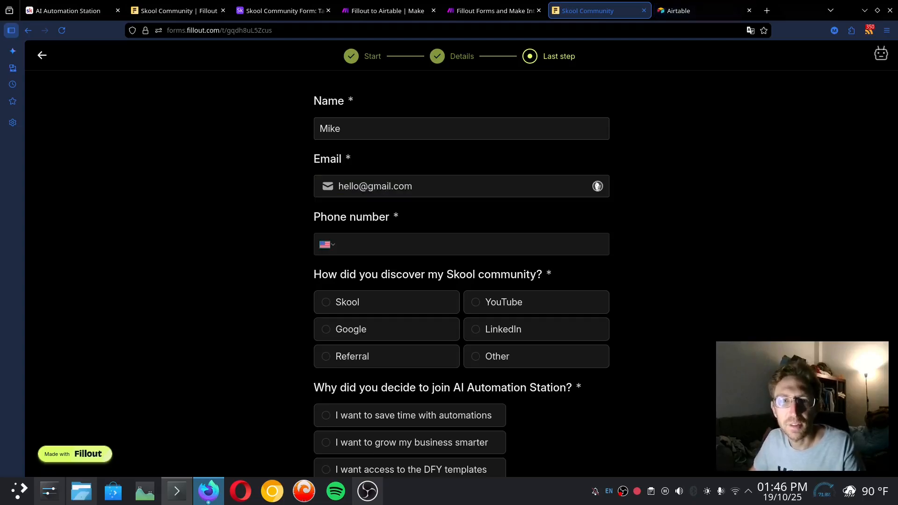
{"action": "left_click", "coordinate": [326, 248]}
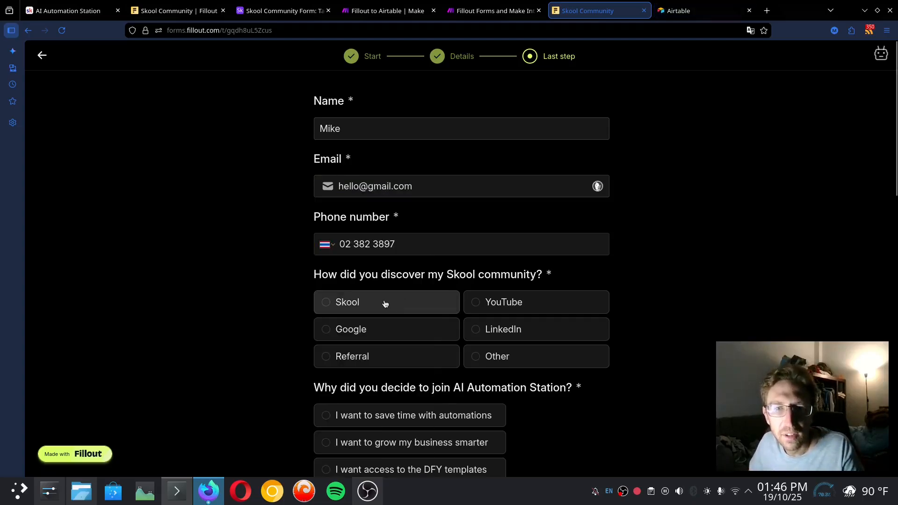
{"action": "left_click", "coordinate": [521, 304]}
{"action": "scroll", "coordinate": [553, 276], "scroll_direction": "down", "scroll_amount": 6}
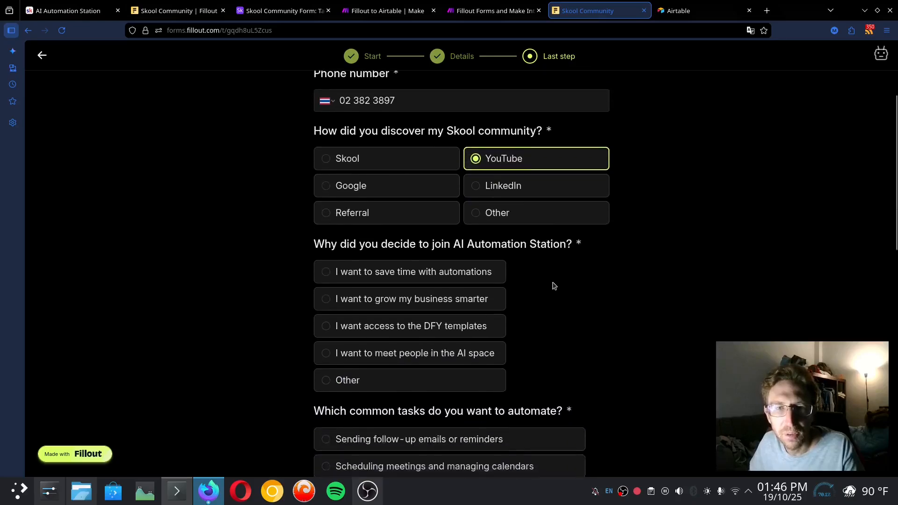
{"action": "left_click", "coordinate": [683, 10]}
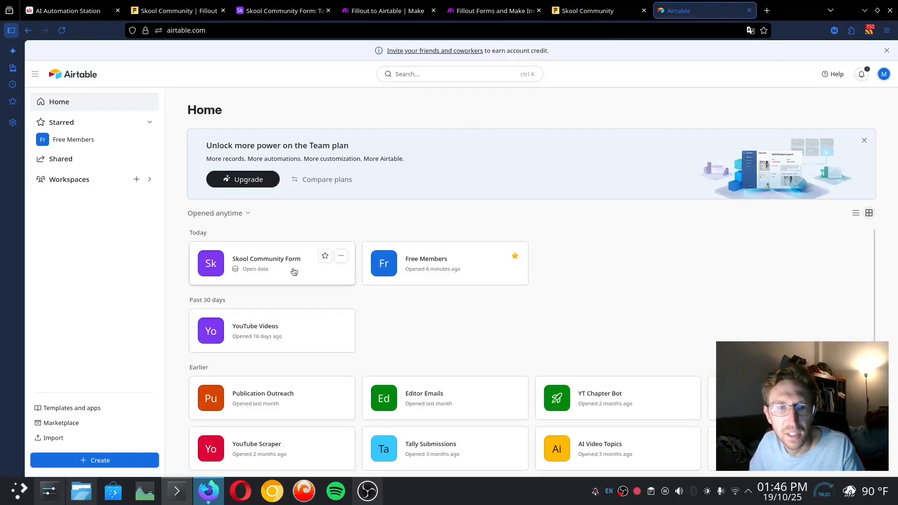
{"action": "left_click", "coordinate": [262, 259]}
{"action": "left_click", "coordinate": [588, 10]}
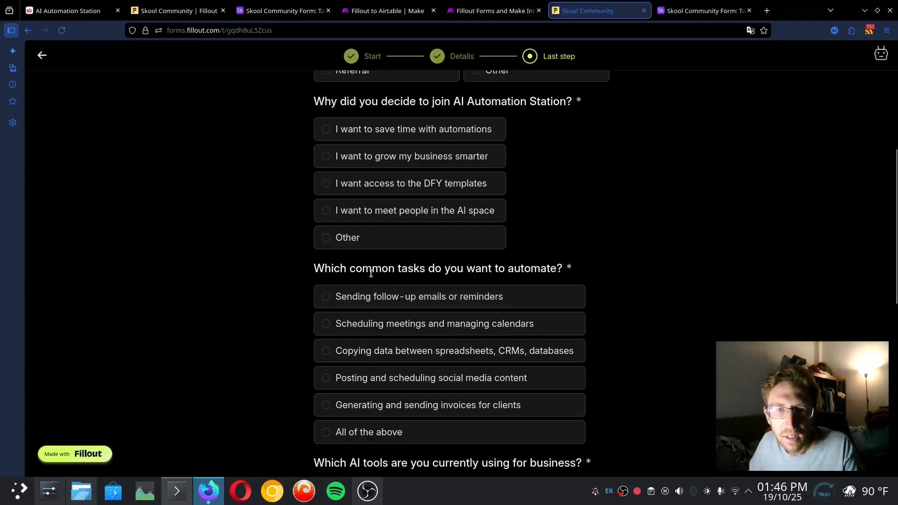
Answer the tasks question with follow-ups, scheduling, data copying and All of the above; why-join with saving time
{"action": "left_click_drag", "start_coordinate": [322, 269], "coordinate": [592, 287]}
{"action": "left_click", "coordinate": [609, 272]}
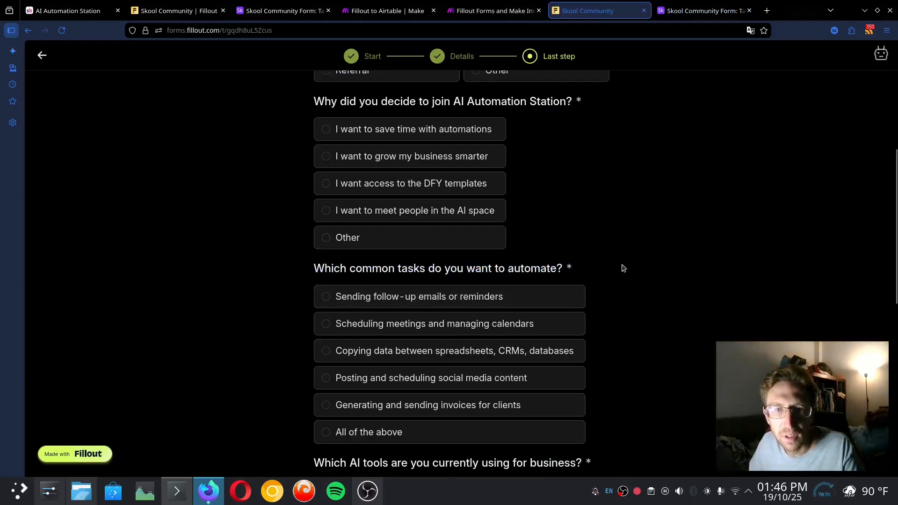
{"action": "left_click", "coordinate": [410, 296]}
{"action": "left_click", "coordinate": [394, 322]}
{"action": "left_click", "coordinate": [388, 352]}
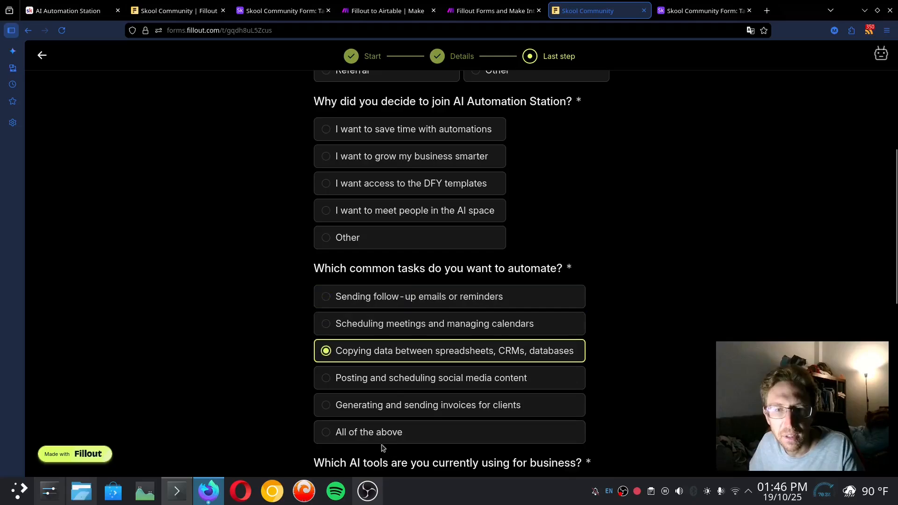
{"action": "left_click", "coordinate": [382, 429]}
{"action": "scroll", "coordinate": [397, 337], "scroll_direction": "up", "scroll_amount": 2}
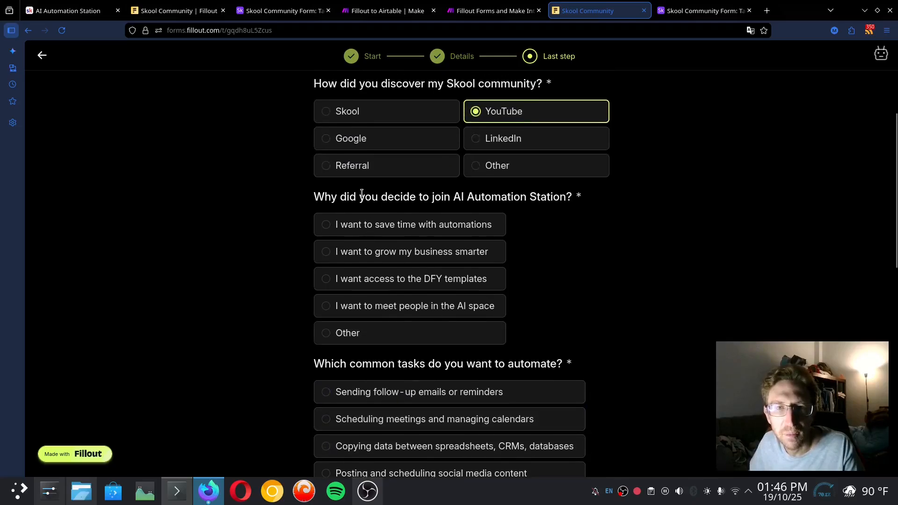
{"action": "left_click", "coordinate": [395, 228]}
Select Make.com, N8N, Zapier, ChatGPT, Gemini and Claude as the AI tools used
{"action": "scroll", "coordinate": [567, 307], "scroll_direction": "down", "scroll_amount": 7}
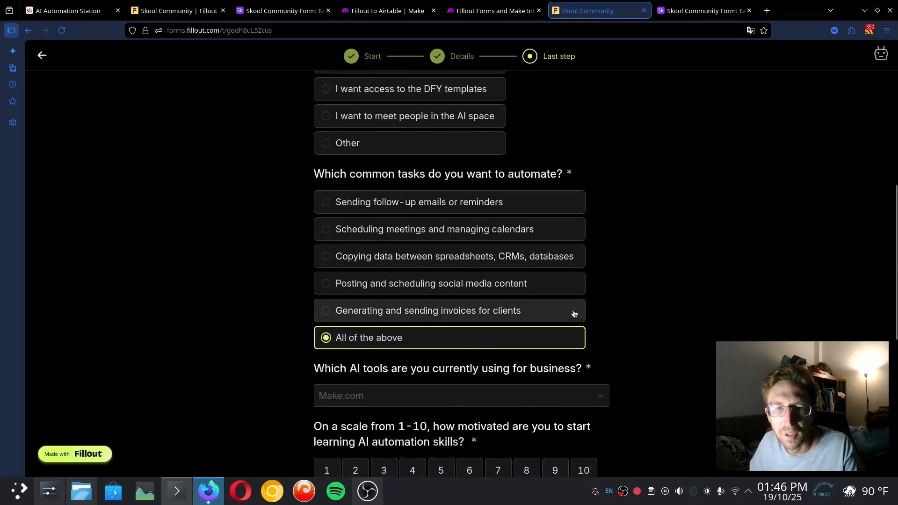
{"action": "left_click", "coordinate": [409, 253]}
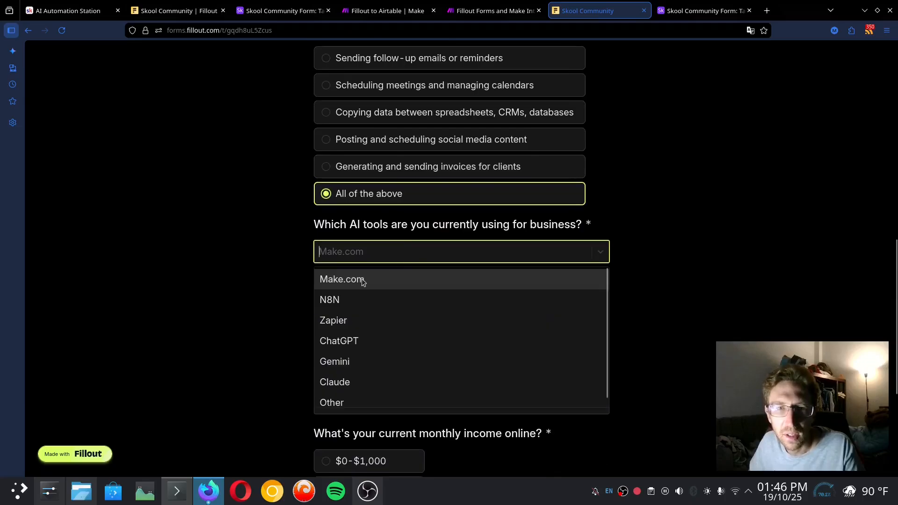
{"action": "left_click", "coordinate": [360, 284]}
{"action": "left_click", "coordinate": [355, 288]}
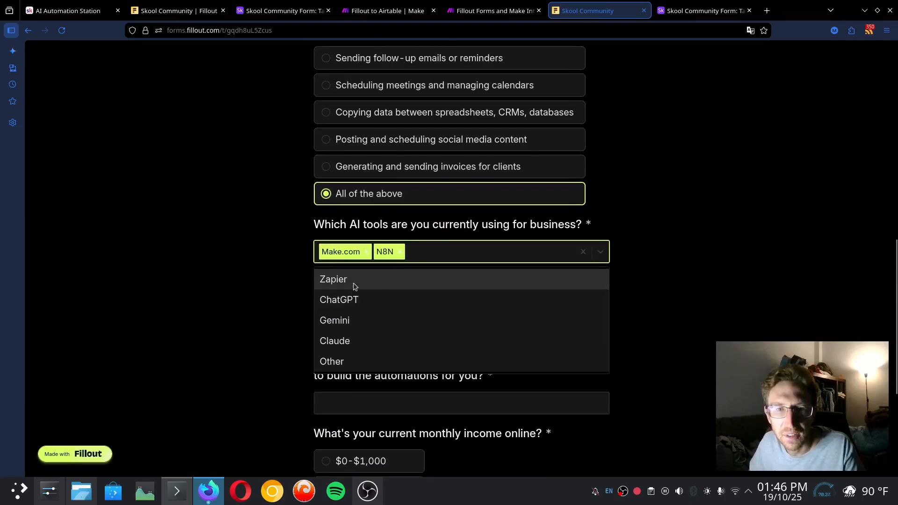
{"action": "left_click", "coordinate": [364, 285]}
{"action": "left_click", "coordinate": [371, 284]}
{"action": "left_click", "coordinate": [355, 282]}
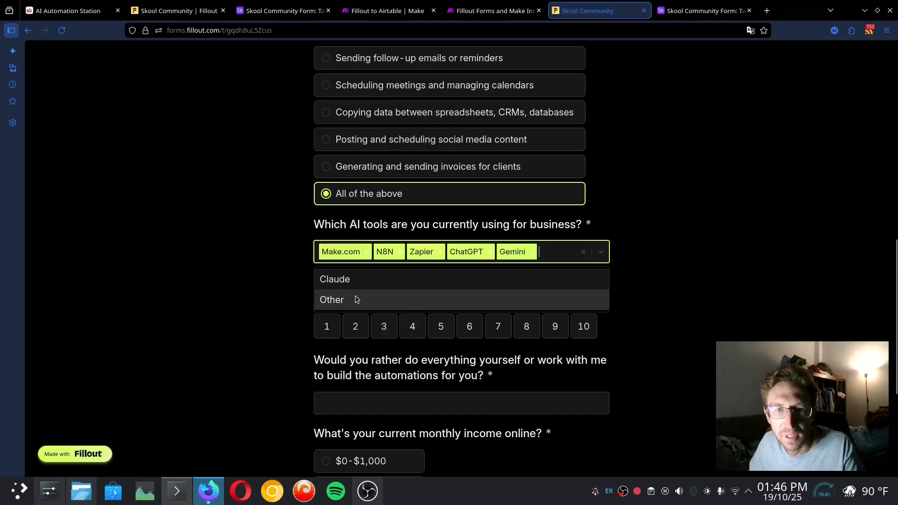
{"action": "left_click", "coordinate": [356, 281]}
{"action": "left_click", "coordinate": [697, 254]}
Rate motivation 9 and start the do-it-yourself answer with 'Work tog'
{"action": "scroll", "coordinate": [655, 315], "scroll_direction": "down", "scroll_amount": 2}
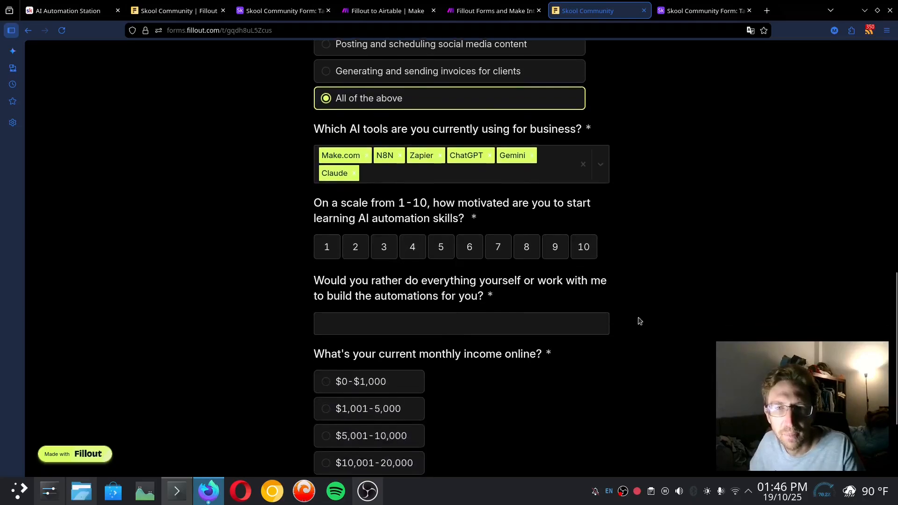
{"action": "left_click_drag", "start_coordinate": [314, 206], "coordinate": [487, 211]}
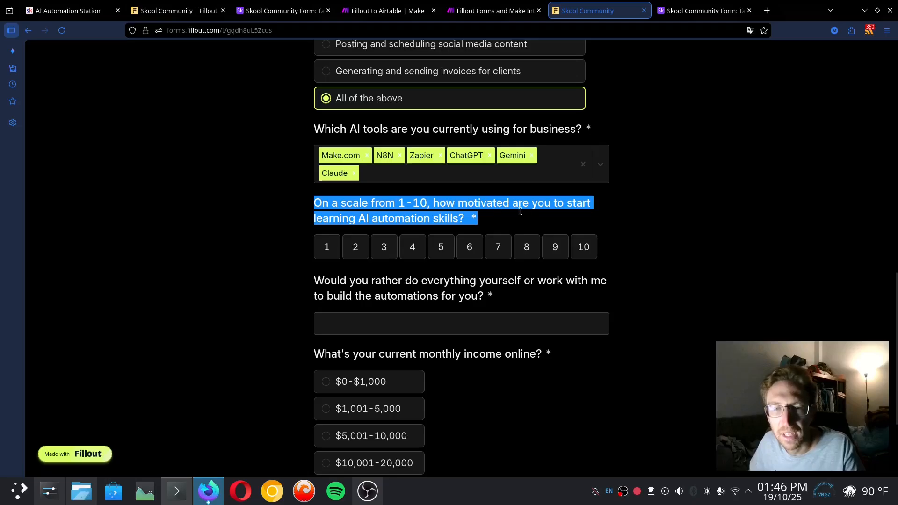
{"action": "left_click", "coordinate": [555, 248]}
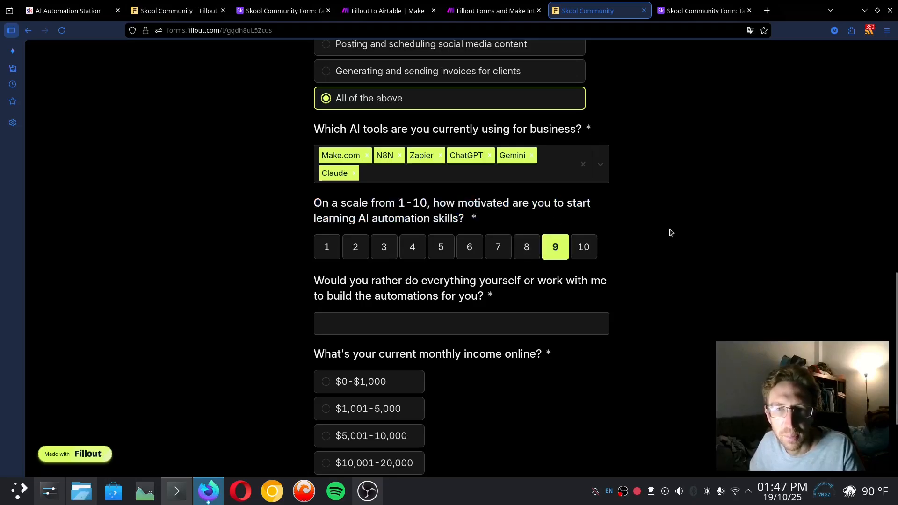
{"action": "left_click", "coordinate": [388, 325]}
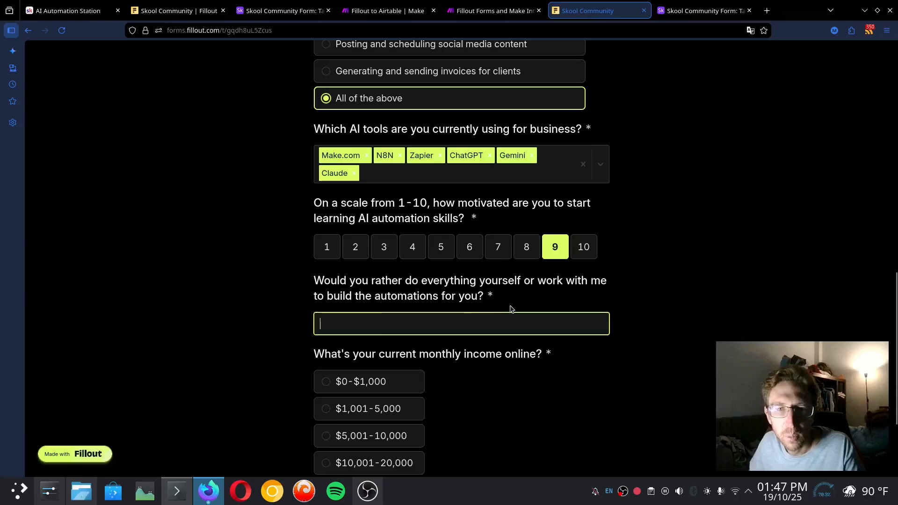
{"action": "left_click_drag", "start_coordinate": [507, 277], "coordinate": [589, 298]}
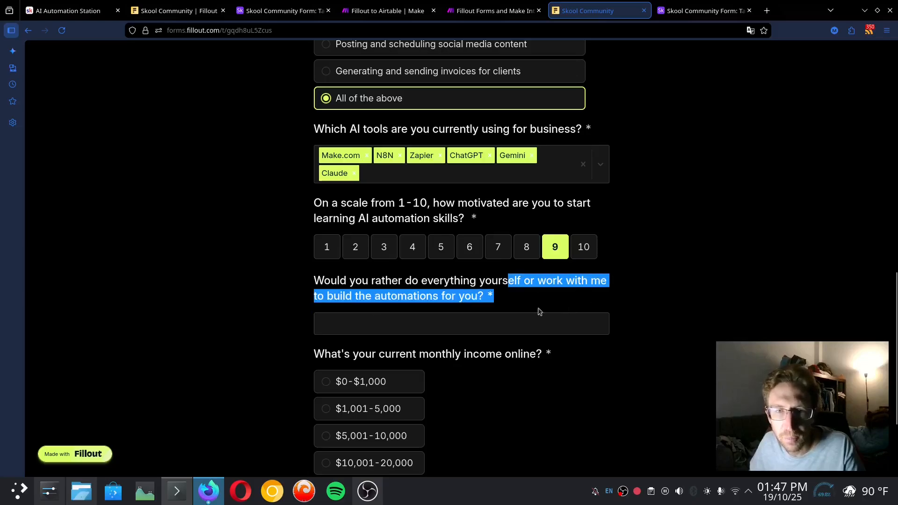
{"action": "left_click", "coordinate": [490, 296]}
{"action": "left_click", "coordinate": [471, 322]}
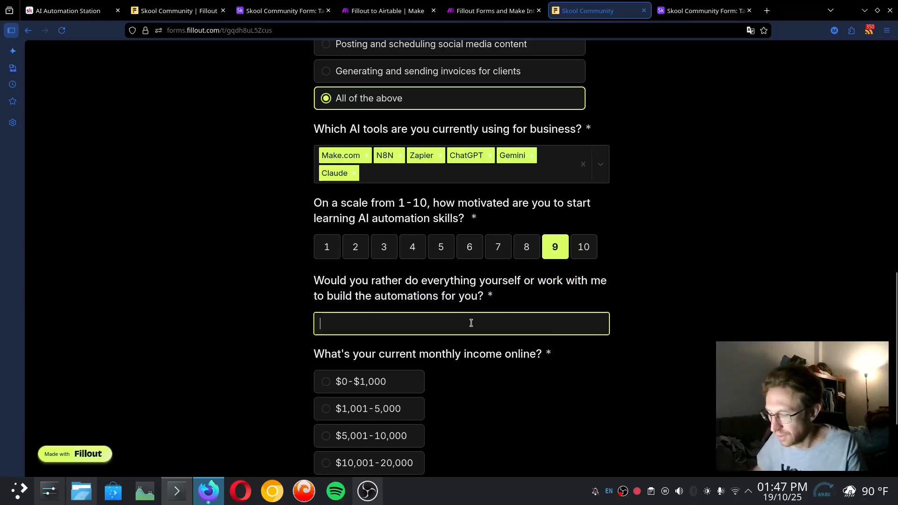
{"action": "type", "text": "Work together"}
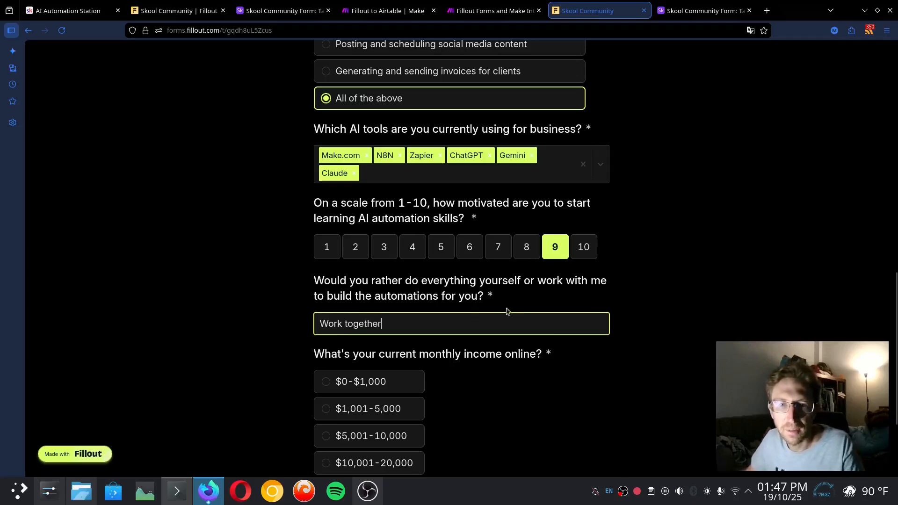
{"action": "scroll", "coordinate": [503, 300], "scroll_direction": "down", "scroll_amount": 2}
{"action": "left_click_drag", "start_coordinate": [479, 258], "coordinate": [542, 260]}
Set the monthly income answer to $1,001-5,000
{"action": "left_click", "coordinate": [393, 318]}
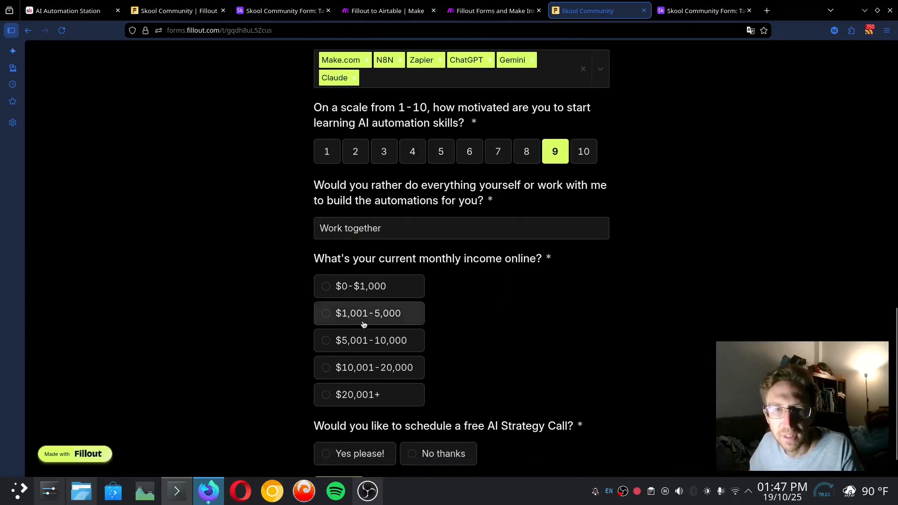
{"action": "scroll", "coordinate": [596, 328], "scroll_direction": "down", "scroll_amount": 1}
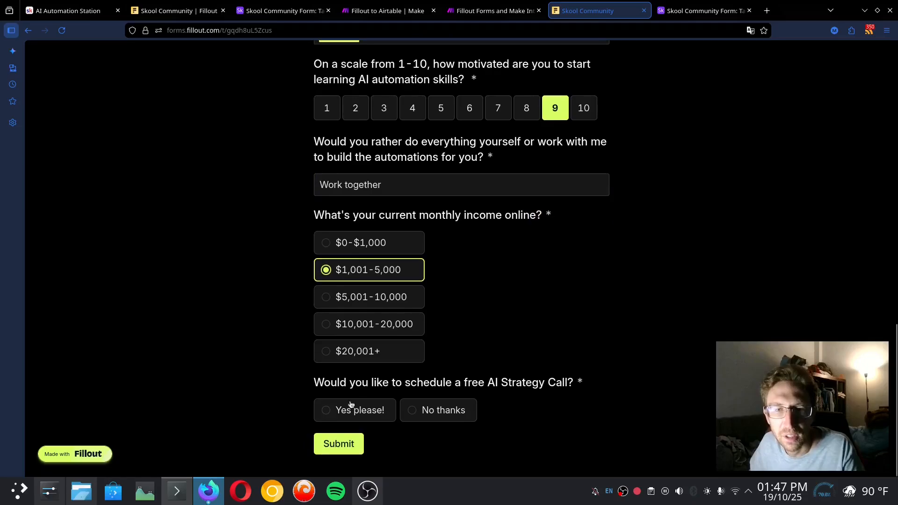
{"action": "left_click", "coordinate": [346, 247]}
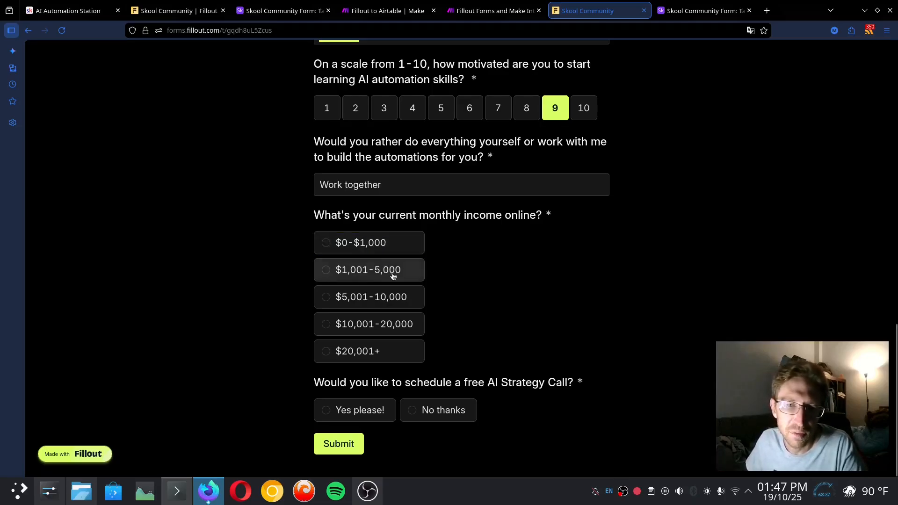
{"action": "left_click", "coordinate": [373, 270]}
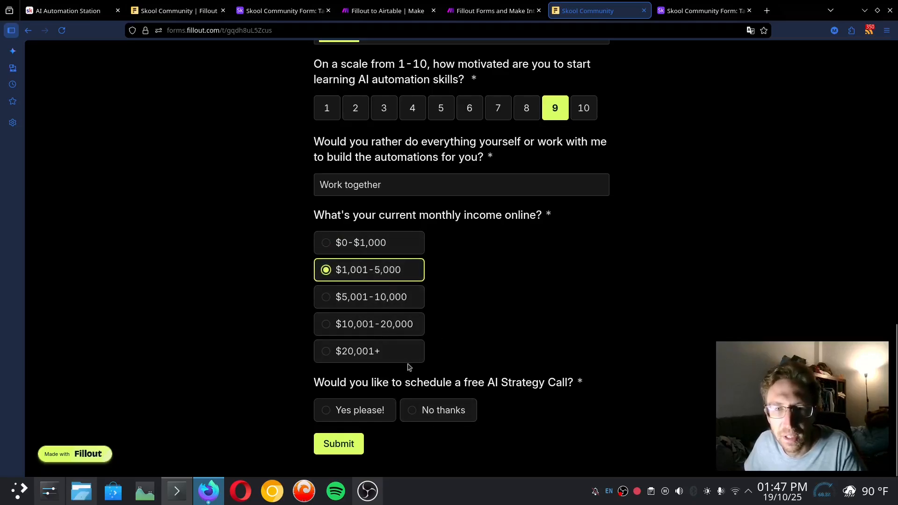
Accept the free AI Strategy Call with 'Yes please!'
{"action": "left_click_drag", "start_coordinate": [310, 382], "coordinate": [533, 384]}
{"action": "left_click", "coordinate": [374, 411]}
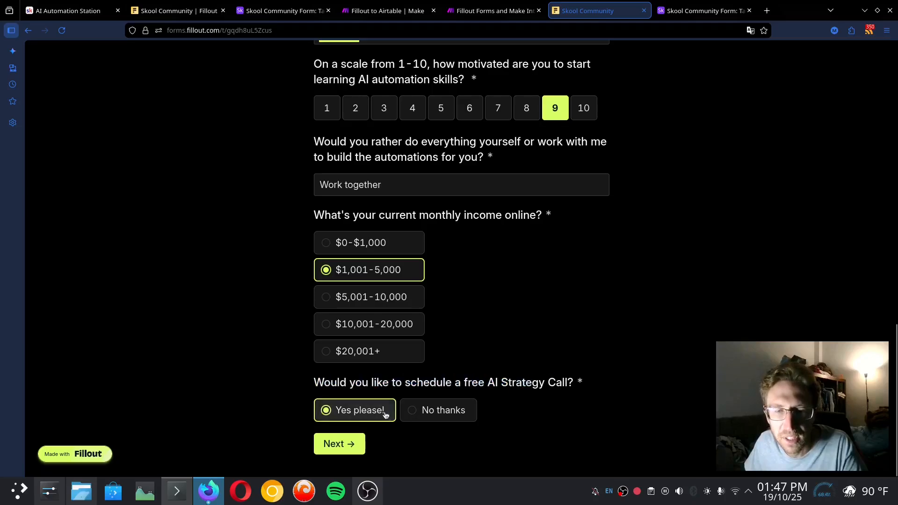
{"action": "left_click_drag", "start_coordinate": [473, 384], "coordinate": [590, 377]}
{"action": "left_click", "coordinate": [475, 393]}
{"action": "left_click_drag", "start_coordinate": [484, 382], "coordinate": [581, 381]}
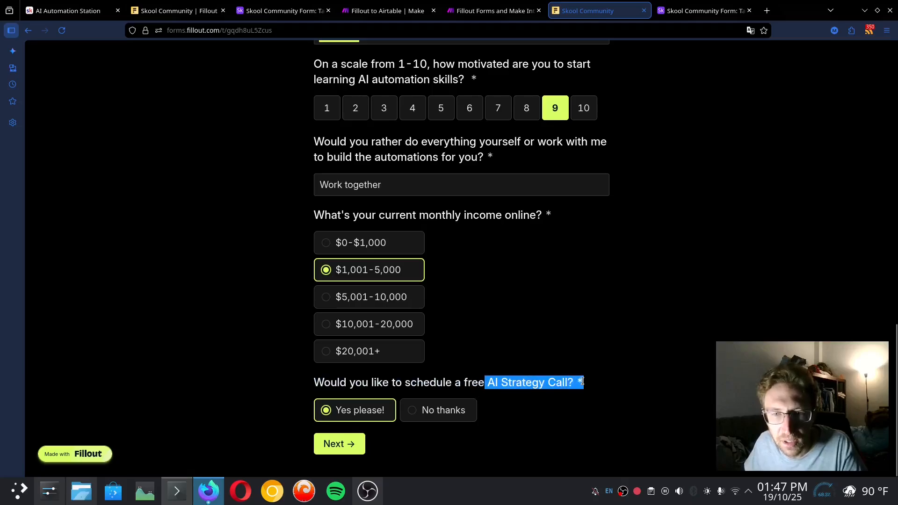
{"action": "left_click", "coordinate": [581, 381]}
Book the AI Discovery Call for Wednesday Oct 22 at 1:00 pm, enter the attendee's details, and submit
{"action": "left_click", "coordinate": [340, 444]}
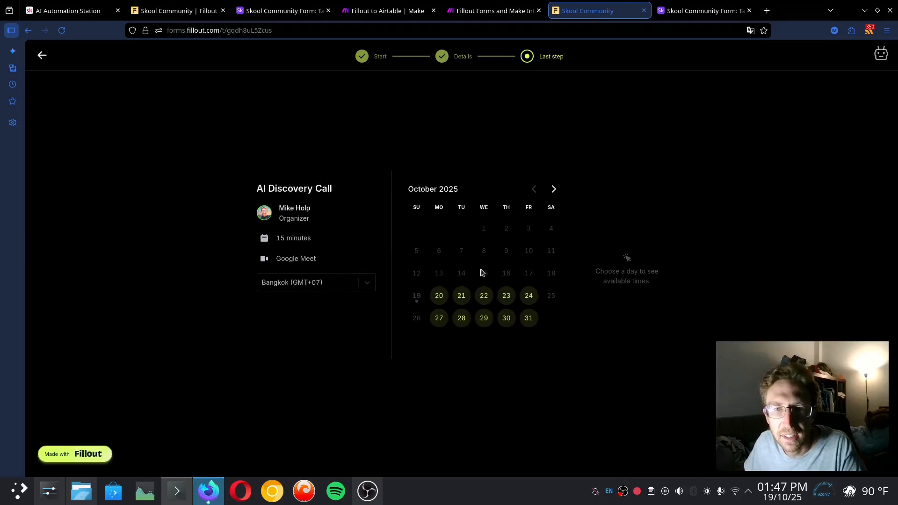
{"action": "left_click", "coordinate": [484, 295]}
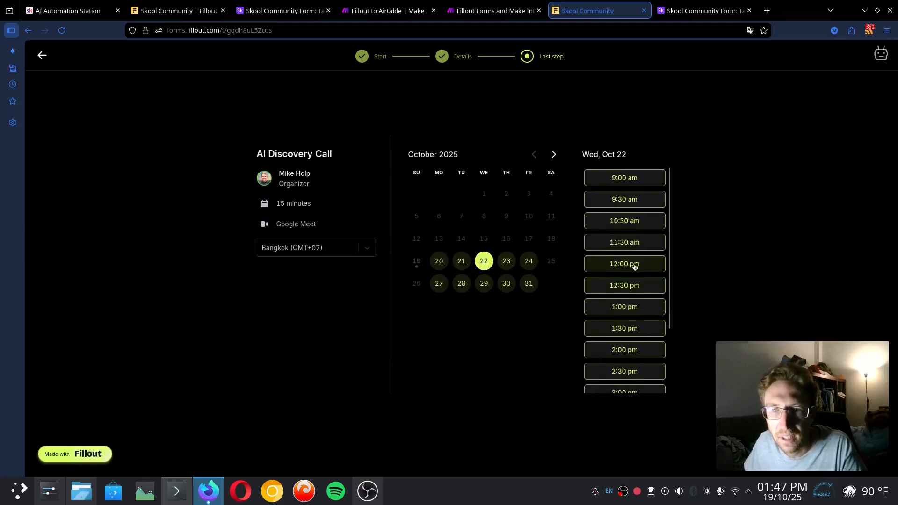
{"action": "scroll", "coordinate": [631, 286], "scroll_direction": "down", "scroll_amount": 1}
{"action": "left_click", "coordinate": [638, 260]}
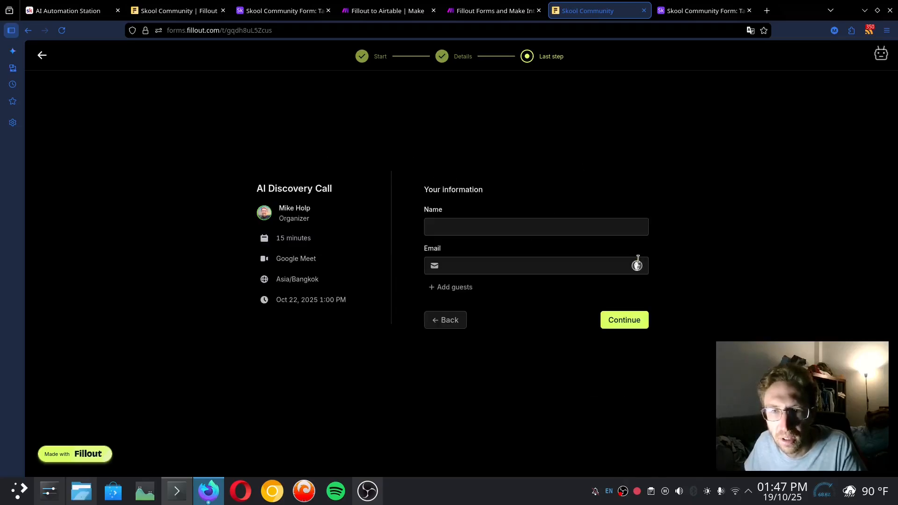
{"action": "left_click", "coordinate": [504, 227]}
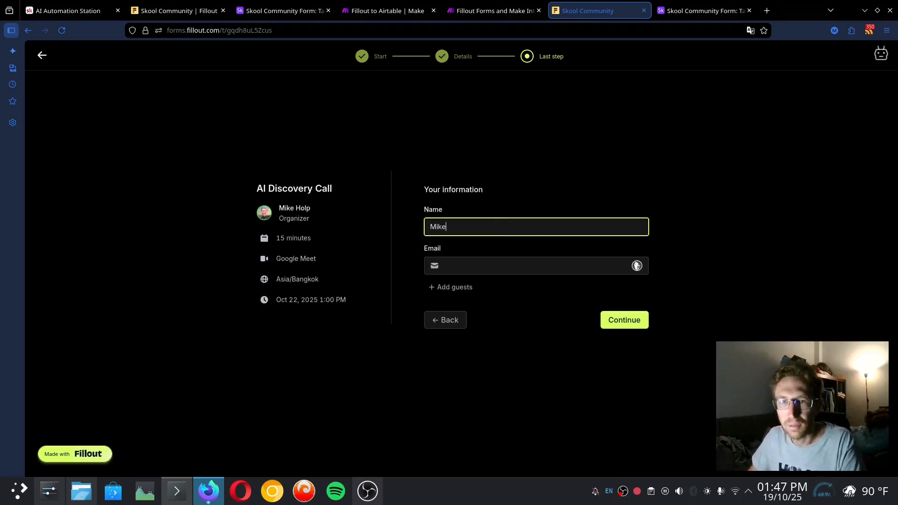
{"action": "type", "text": "Mike"}
{"action": "key", "text": "Tab"}
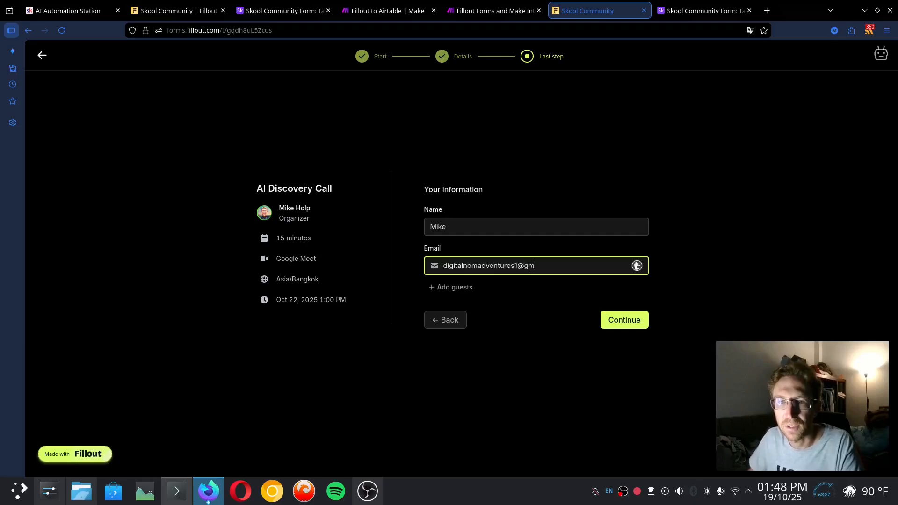
{"action": "left_click", "coordinate": [627, 323]}
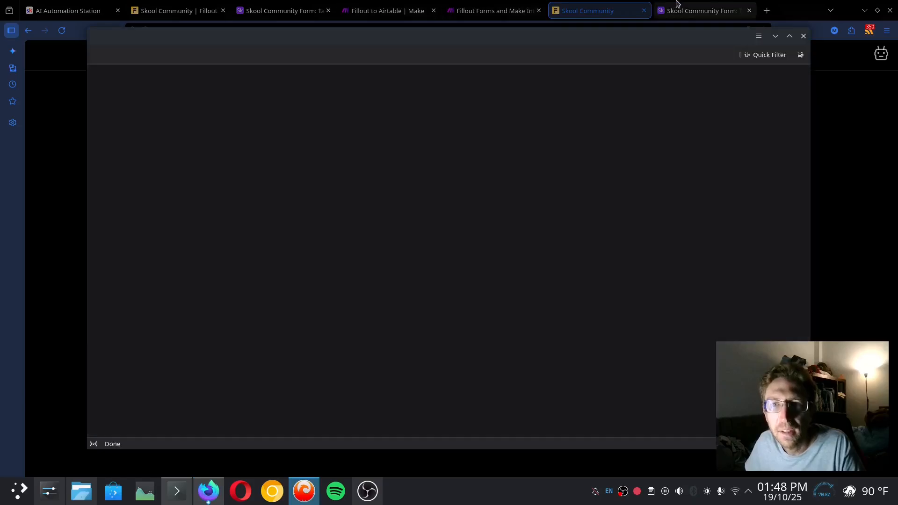
Review the new submission row in Airtable and resize the Name, Discovery and Income columns
{"action": "left_click", "coordinate": [685, 4]}
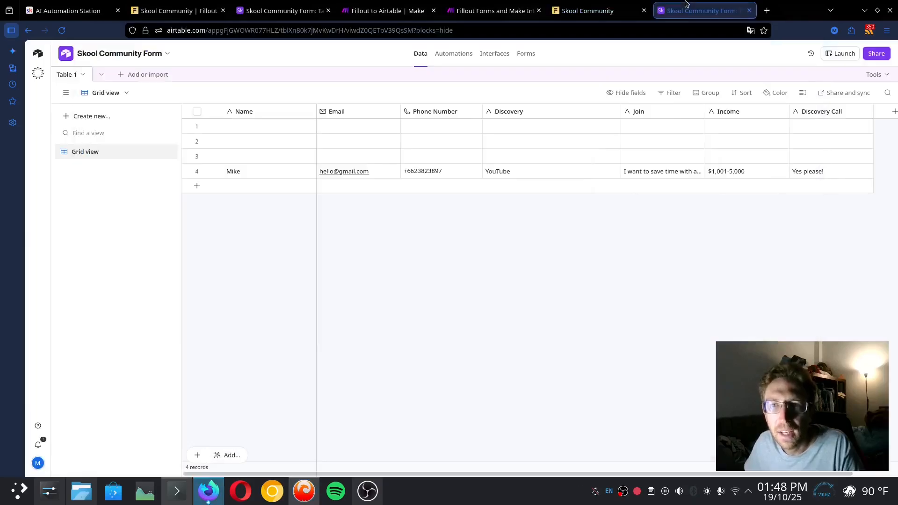
{"action": "left_click", "coordinate": [259, 166]}
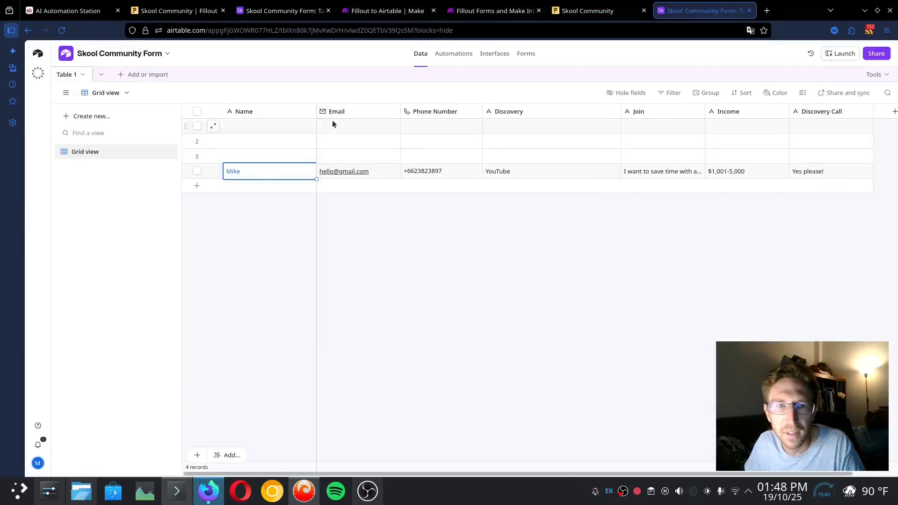
{"action": "mouse_move", "coordinate": [313, 112]}
{"action": "left_mouse_down"}
{"action": "mouse_move", "coordinate": [350, 113]}
{"action": "mouse_move", "coordinate": [315, 112]}
{"action": "left_mouse_up"}
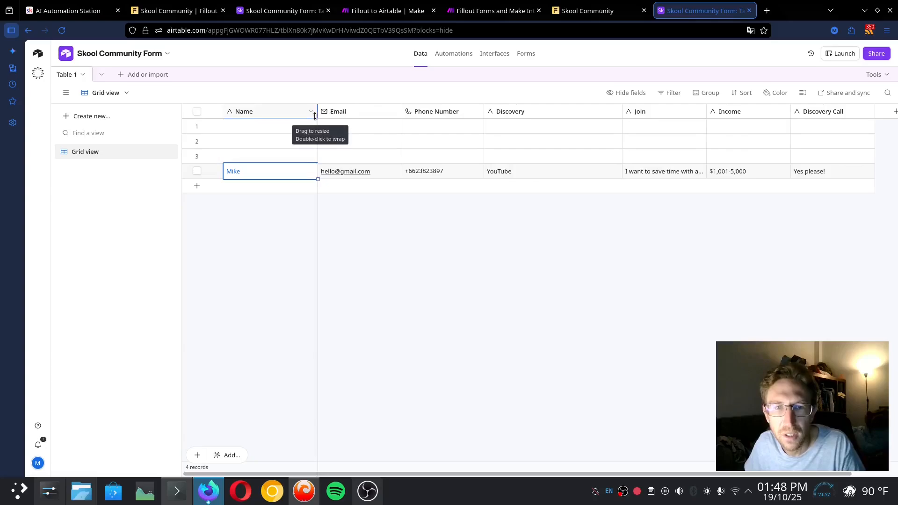
{"action": "left_click", "coordinate": [454, 174]}
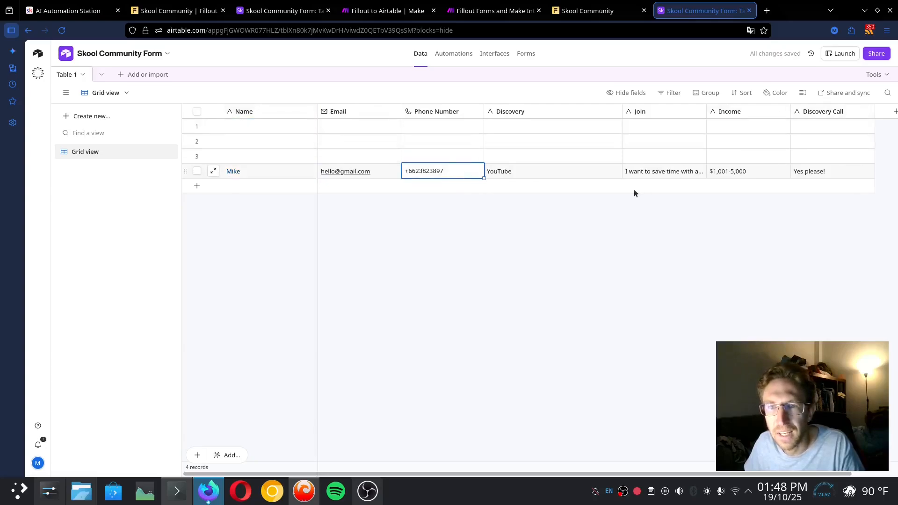
{"action": "left_click_drag", "start_coordinate": [622, 109], "coordinate": [558, 114]}
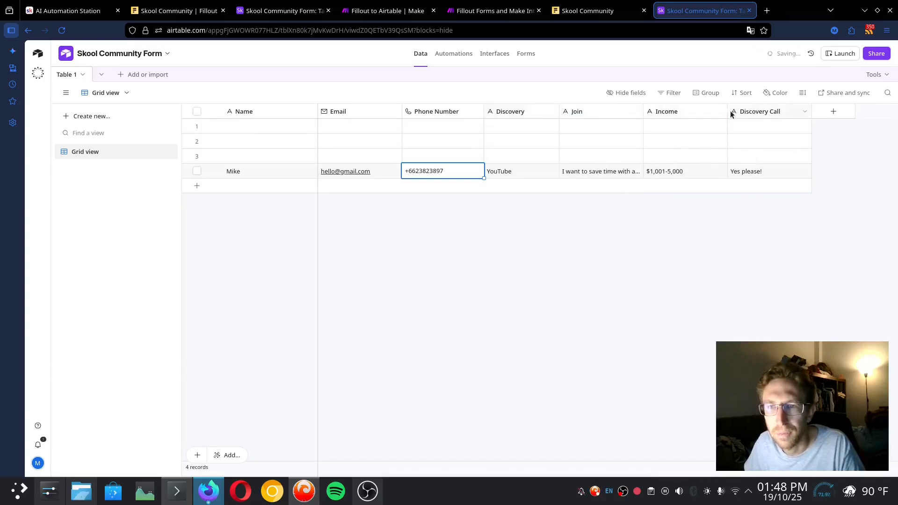
{"action": "mouse_move", "coordinate": [726, 111]}
{"action": "left_mouse_down"}
{"action": "mouse_move", "coordinate": [711, 109]}
{"action": "mouse_move", "coordinate": [725, 109]}
{"action": "left_mouse_up"}
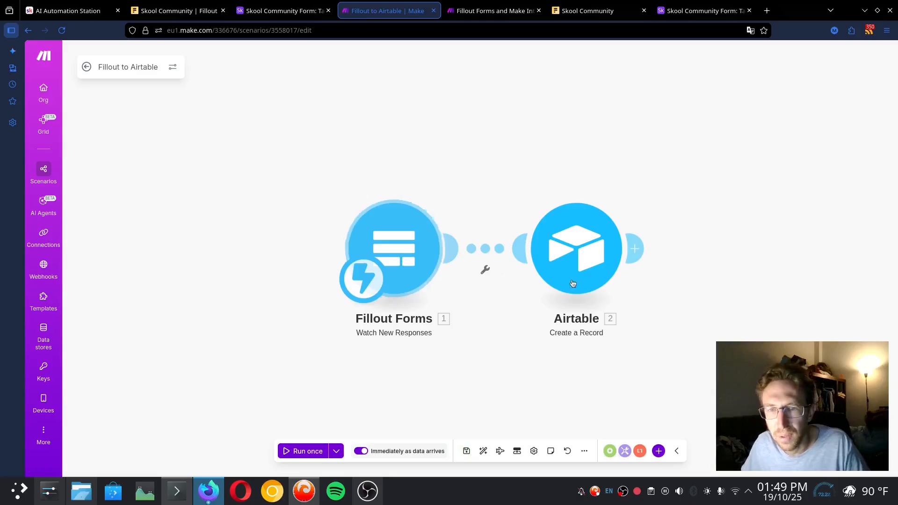
Add an Airtable Search Records module after Create a Record and open its Base list
{"action": "left_click", "coordinate": [634, 249]}
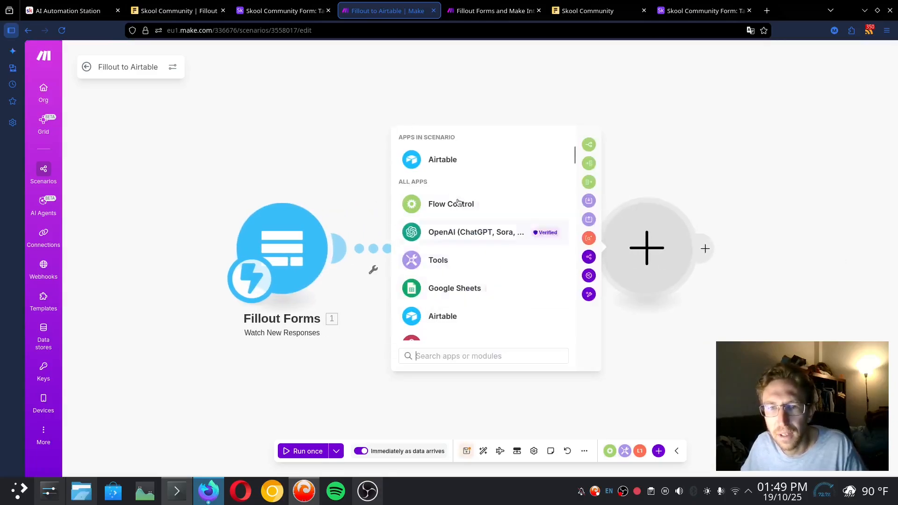
{"action": "left_click", "coordinate": [450, 165]}
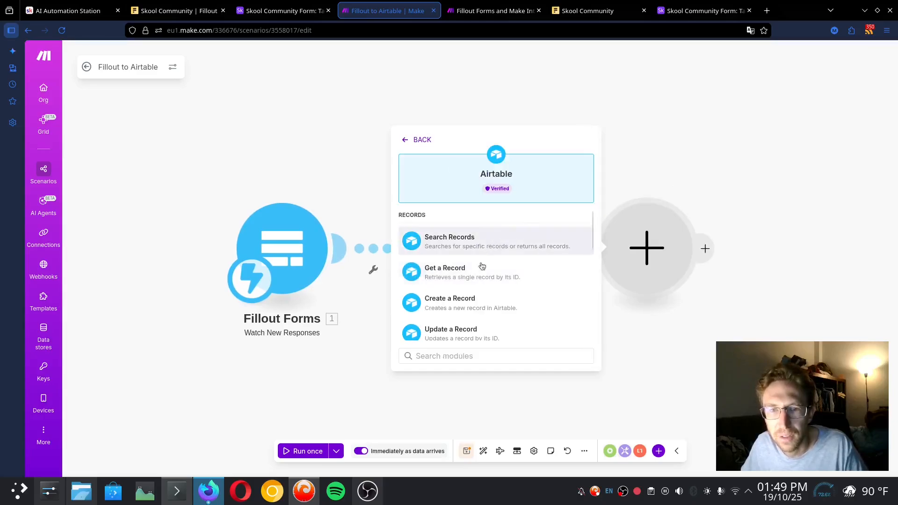
{"action": "left_click", "coordinate": [478, 240]}
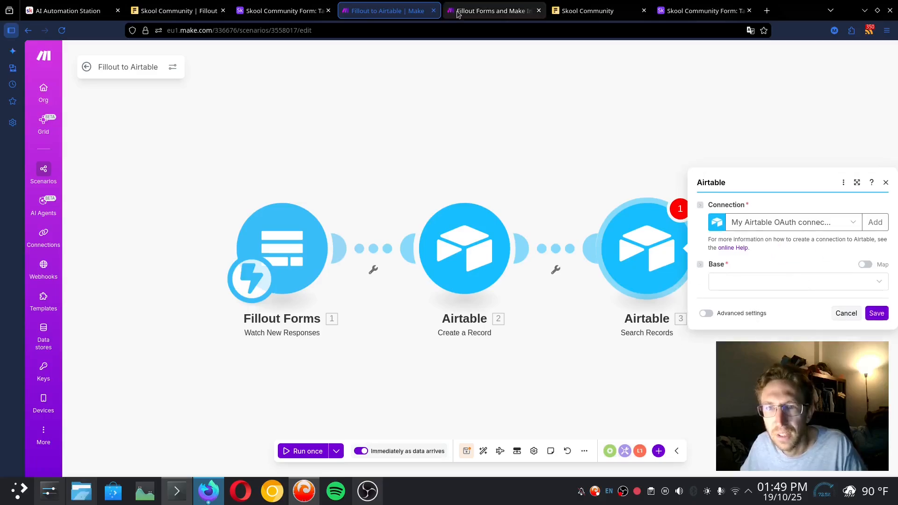
{"action": "left_click", "coordinate": [741, 280]}
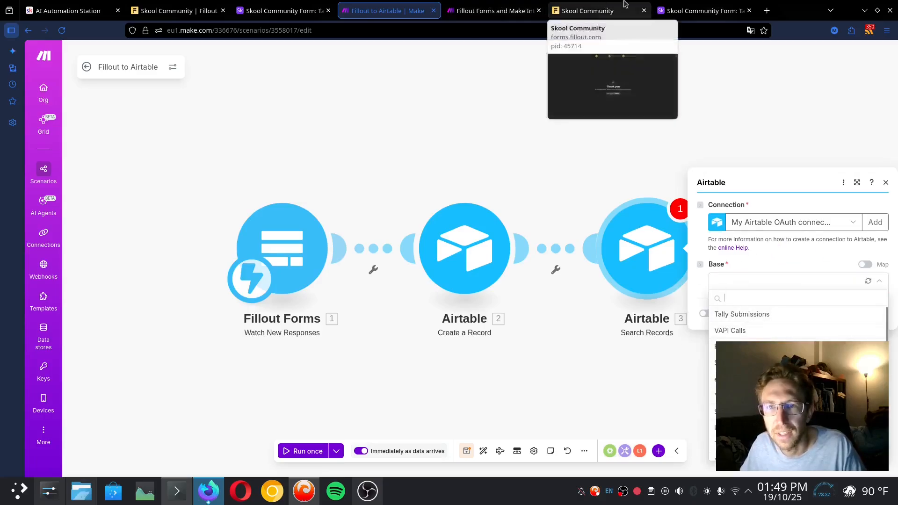
{"action": "left_click", "coordinate": [724, 5]}
Add a single-select Status field in Airtable with a To-Do option
{"action": "left_click", "coordinate": [840, 112]}
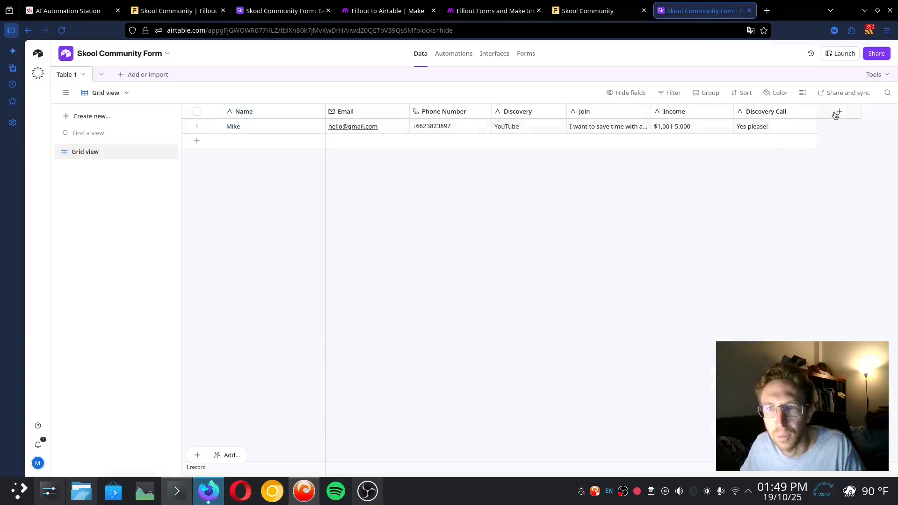
{"action": "type", "text": "Status"}
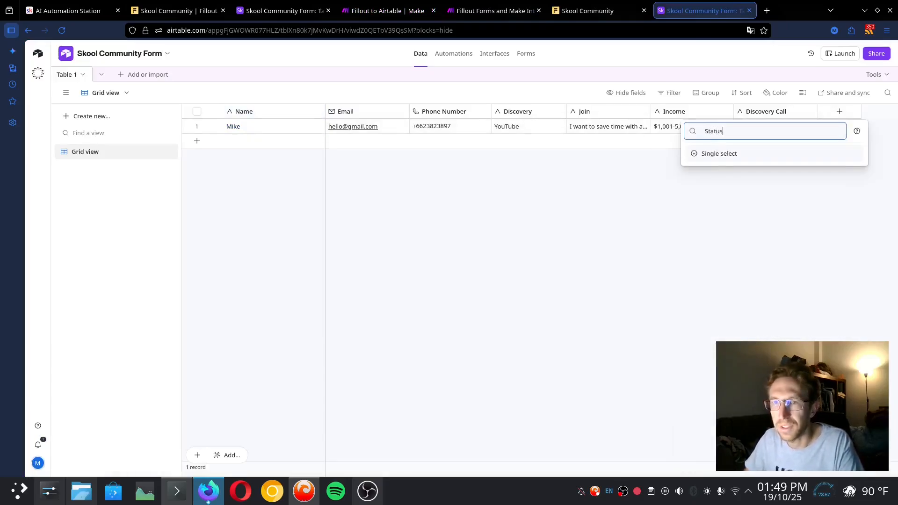
{"action": "left_click", "coordinate": [737, 153]}
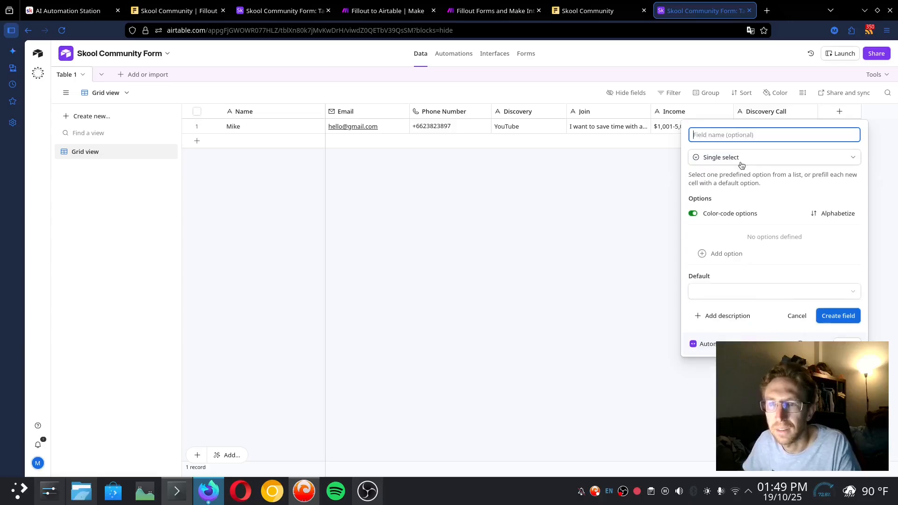
{"action": "type", "text": "Status"}
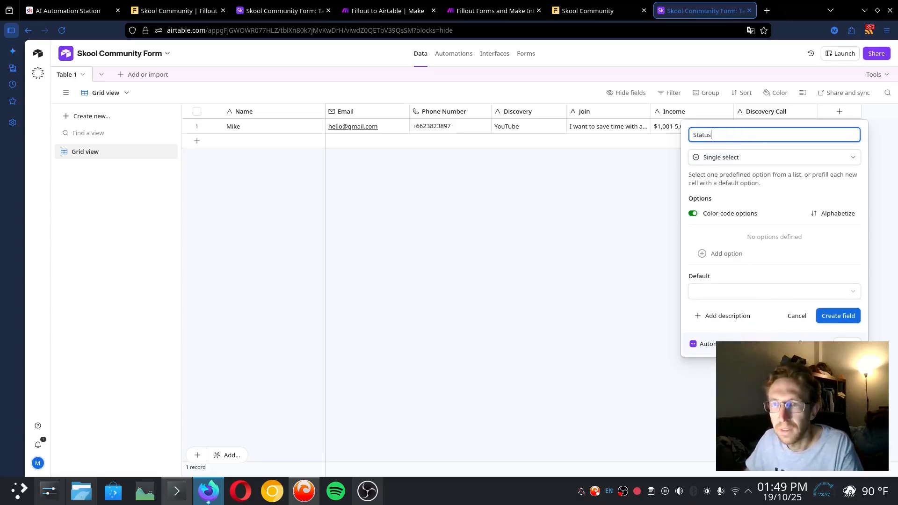
{"action": "left_click", "coordinate": [726, 254]}
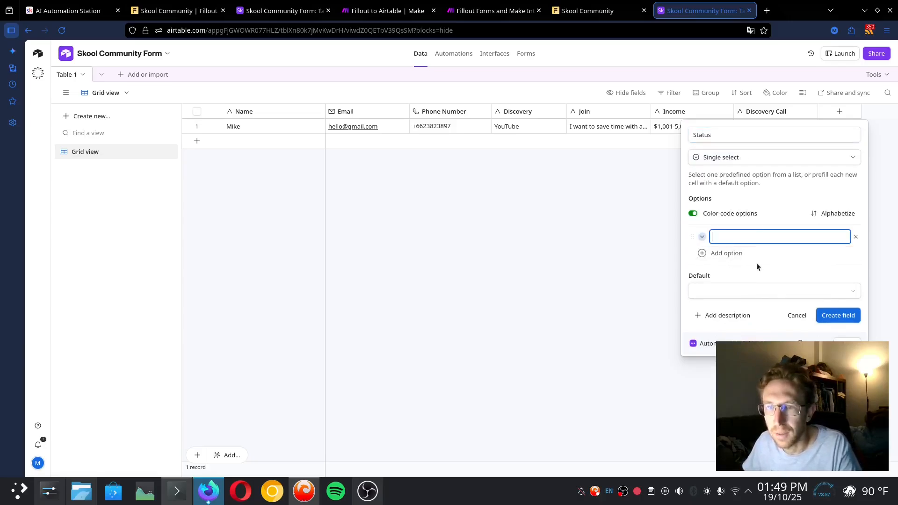
{"action": "type", "text": "To-"}
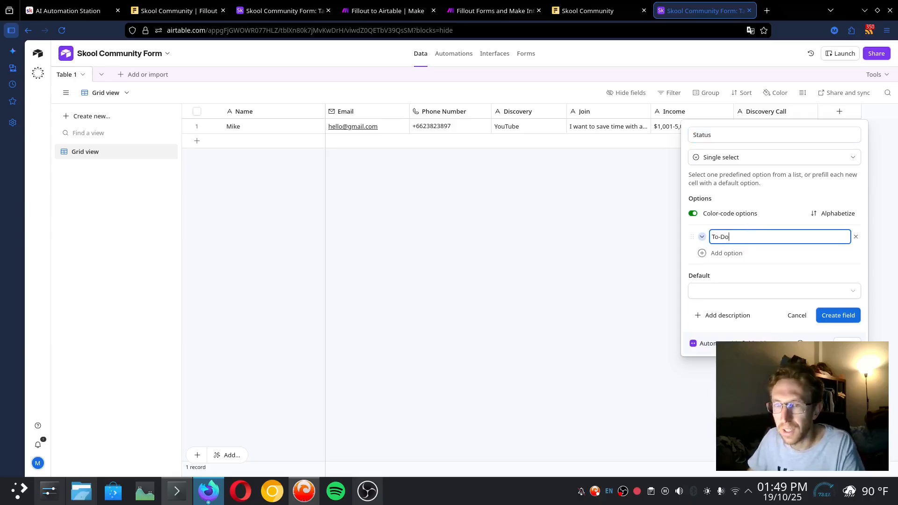
{"action": "type", "text": "Do"}
{"action": "left_click", "coordinate": [726, 253]}
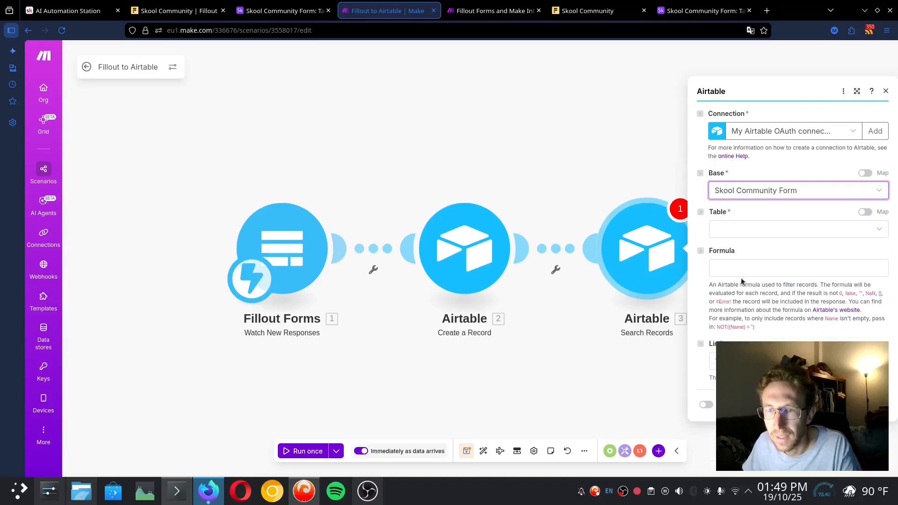
Set the Make Search Records module's table to Table 1
{"action": "left_click", "coordinate": [739, 269]}
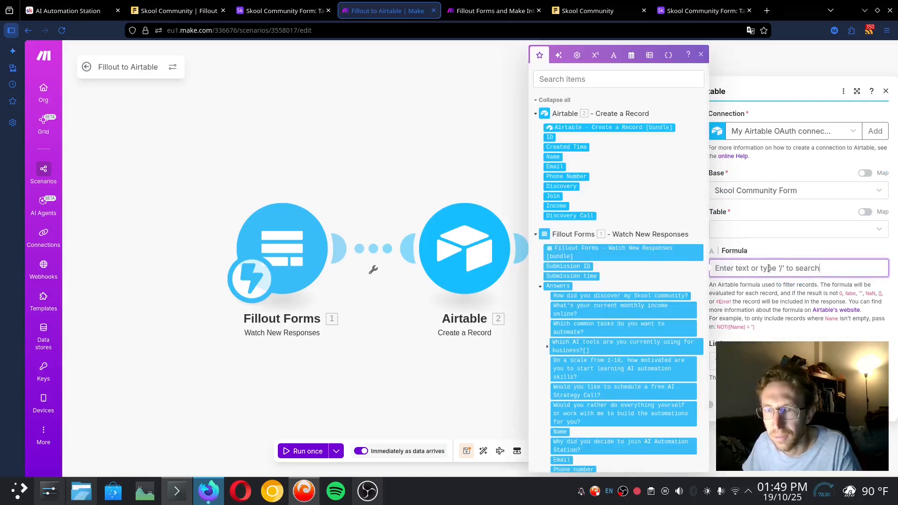
{"action": "left_click", "coordinate": [744, 229]}
{"action": "left_click", "coordinate": [742, 247]}
{"action": "left_click", "coordinate": [778, 284]}
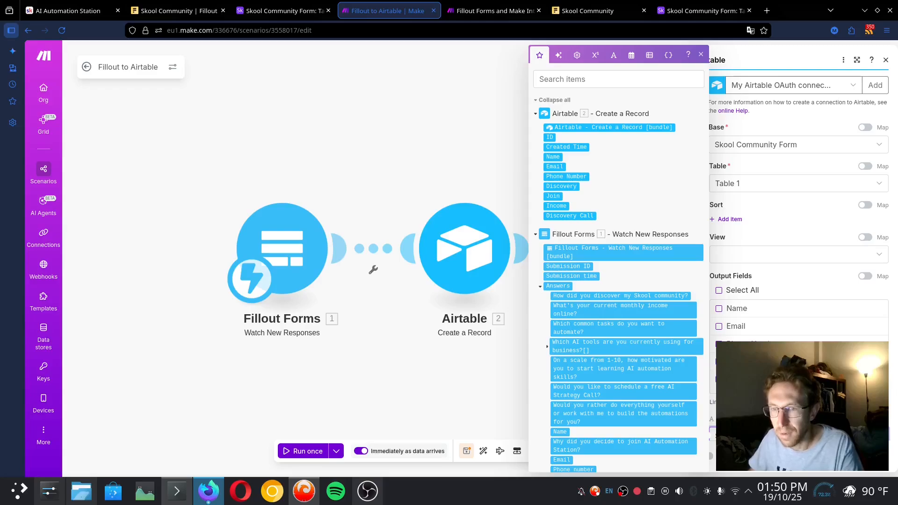
Try an EmailOctopus module via 'email oc', discard it, and close the extra Fillout-and-Make tab
{"action": "scroll", "coordinate": [802, 398], "scroll_direction": "down", "scroll_amount": 3}
{"action": "left_click", "coordinate": [871, 456]}
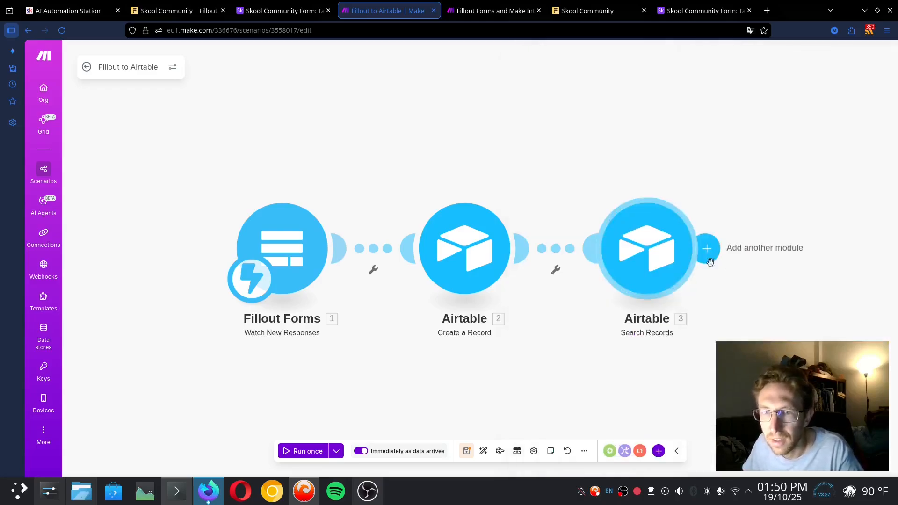
{"action": "left_click", "coordinate": [709, 249]}
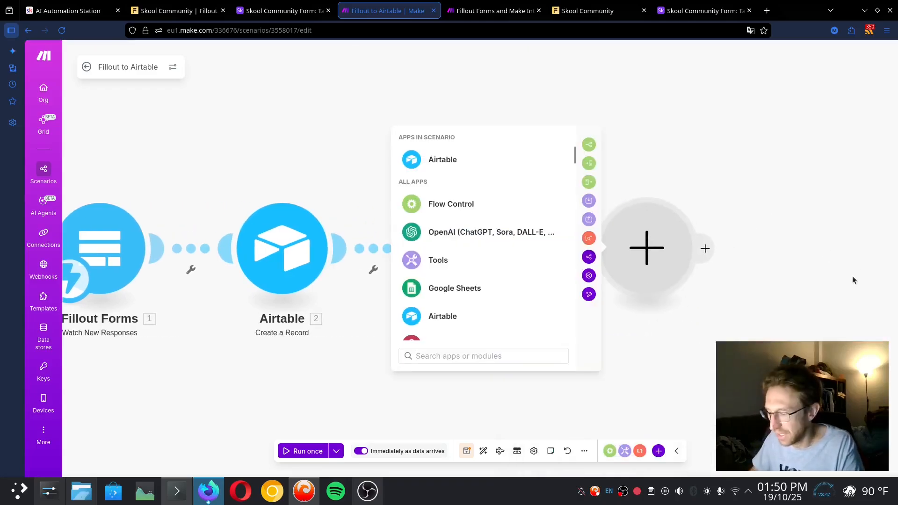
{"action": "type", "text": "email oc"}
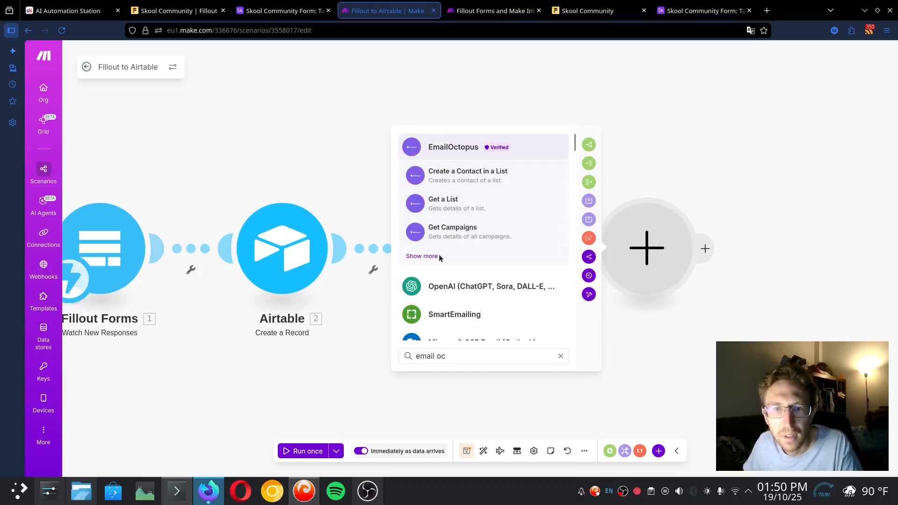
{"action": "left_click", "coordinate": [432, 255]}
{"action": "scroll", "coordinate": [463, 232], "scroll_direction": "down", "scroll_amount": 4}
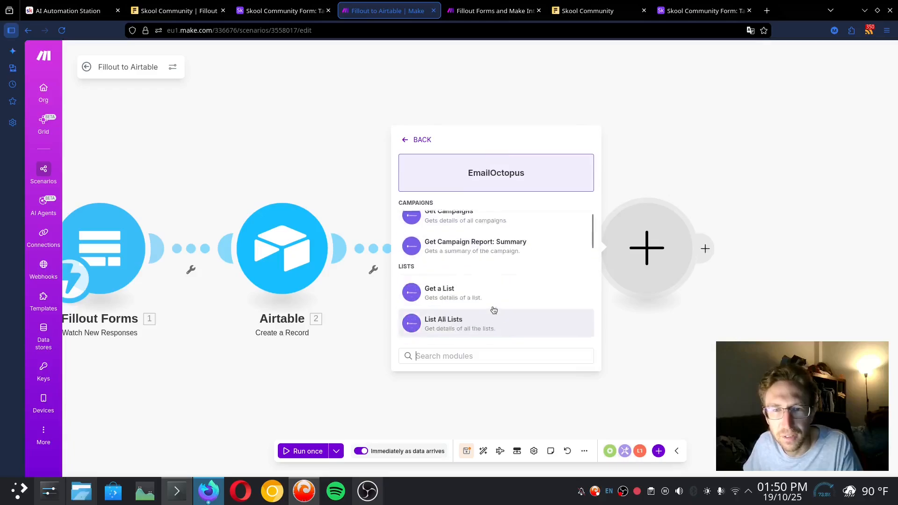
{"action": "left_click", "coordinate": [702, 149]}
{"action": "left_click", "coordinate": [701, 11]}
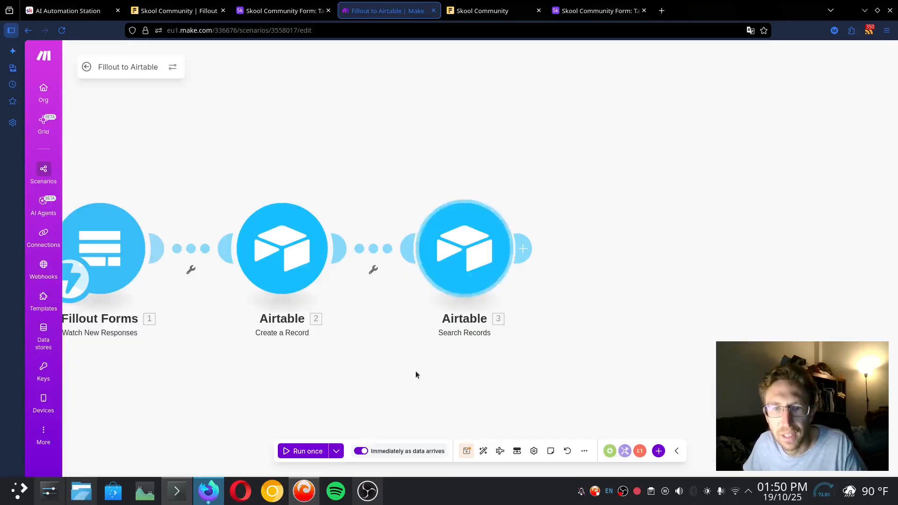
After checking the thank-you page, narrow Airtable's Name column and reload the AI Automation Station Skool page
{"action": "left_click", "coordinate": [490, 6]}
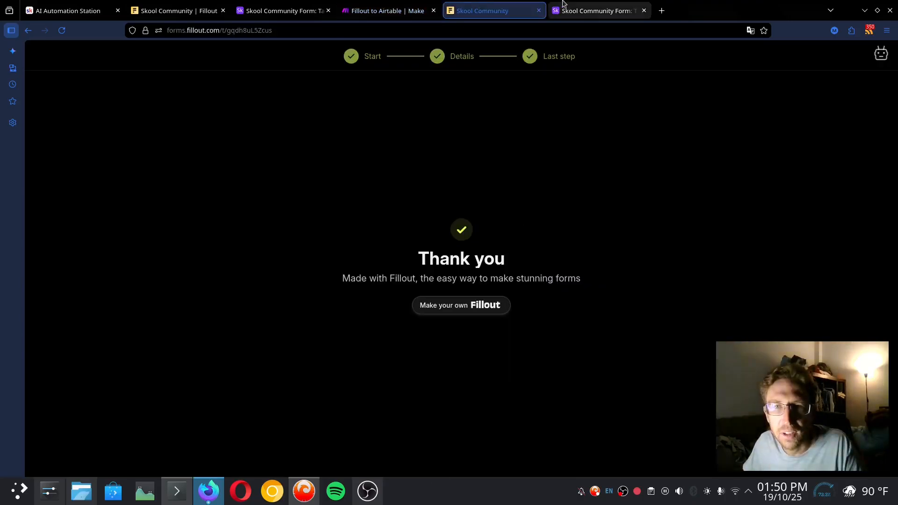
{"action": "left_click", "coordinate": [596, 8]}
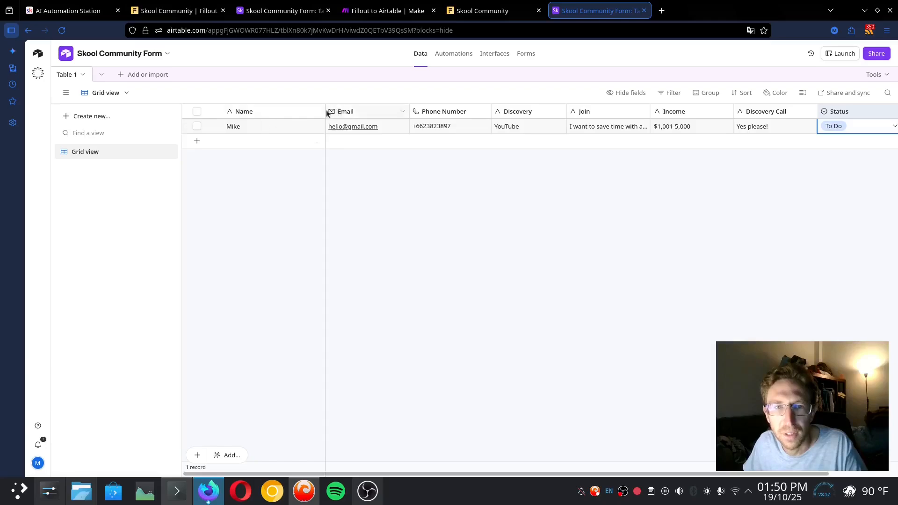
{"action": "mouse_move", "coordinate": [323, 111]}
{"action": "left_mouse_down"}
{"action": "mouse_move", "coordinate": [300, 111]}
{"action": "mouse_move", "coordinate": [309, 110]}
{"action": "left_mouse_up"}
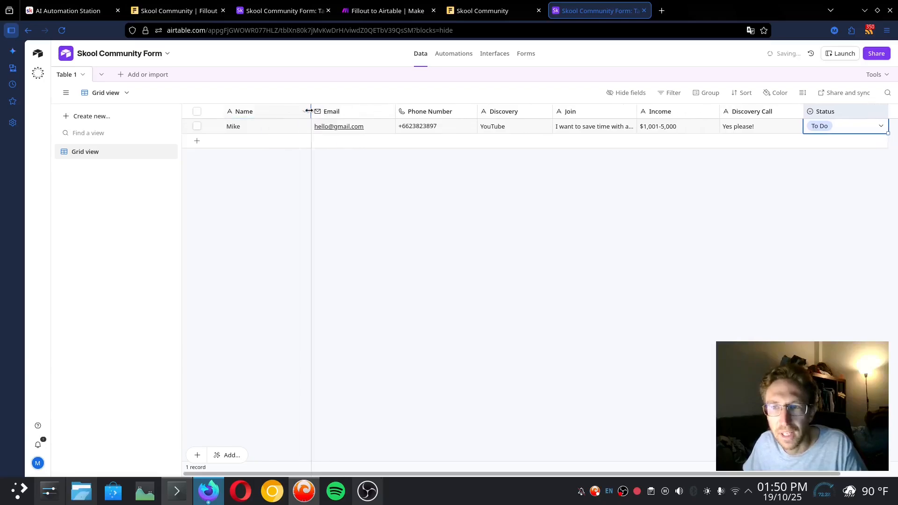
{"action": "left_click", "coordinate": [253, 8]}
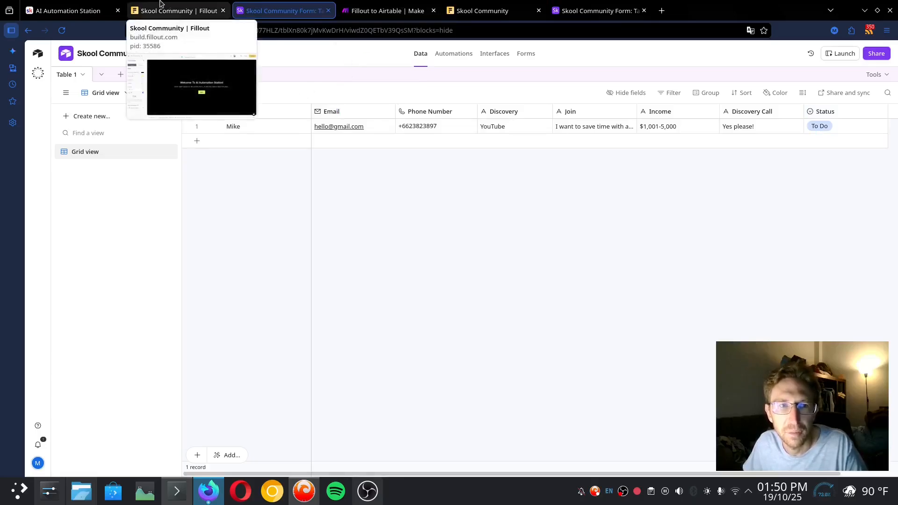
{"action": "left_click", "coordinate": [72, 6]}
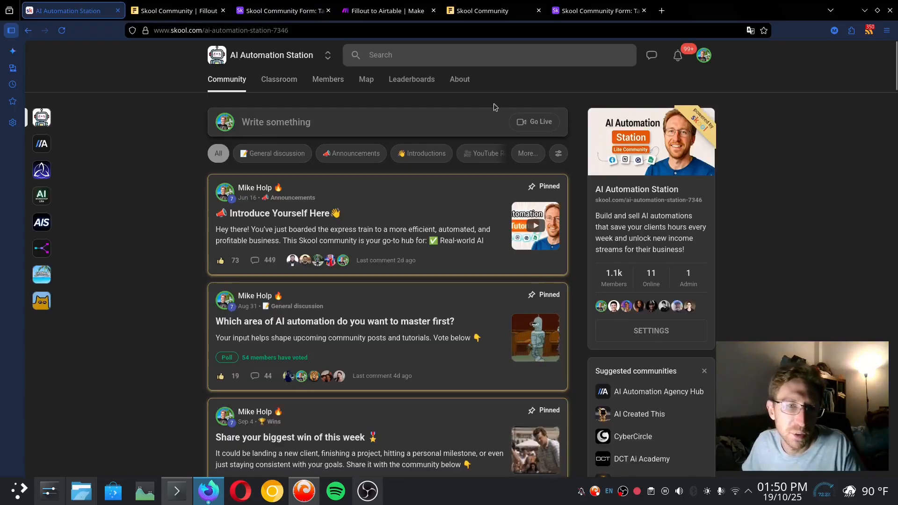
{"action": "left_click", "coordinate": [61, 31]}
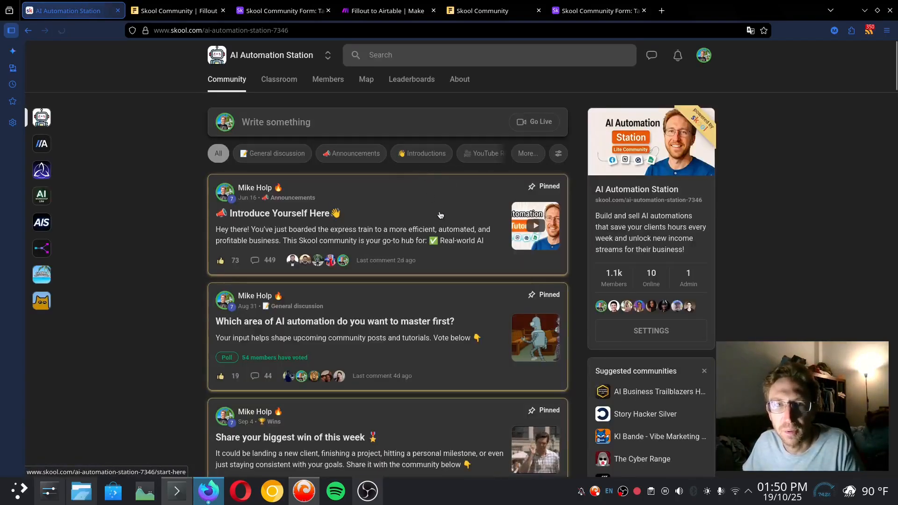
Check the page logic to confirm that Yes please! on the strategy-call question routes to AI Discovery Call
{"action": "left_click", "coordinate": [191, 5]}
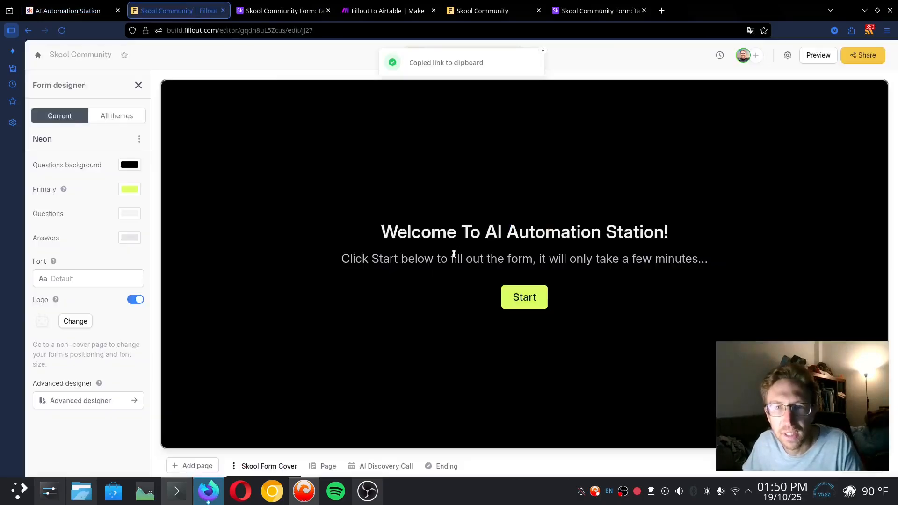
{"action": "left_click", "coordinate": [322, 471]}
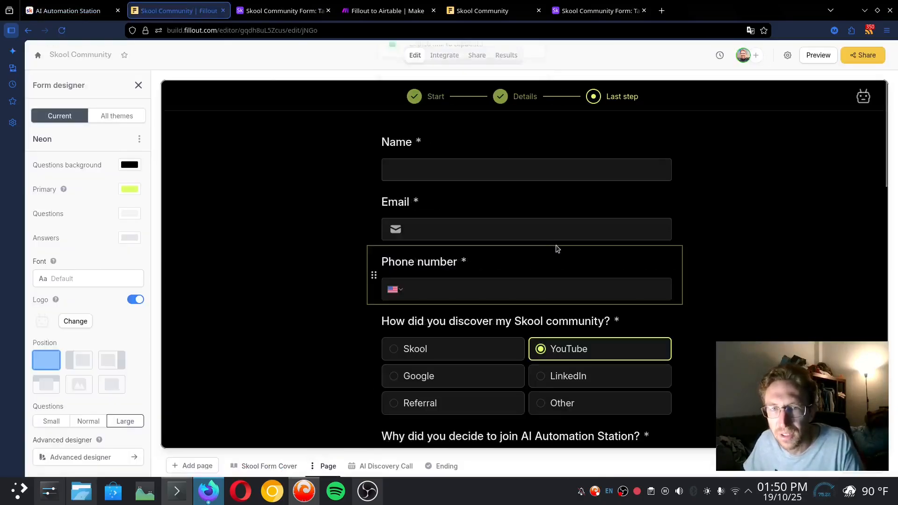
{"action": "scroll", "coordinate": [558, 249], "scroll_direction": "down", "scroll_amount": 15}
{"action": "left_click_drag", "start_coordinate": [509, 385], "coordinate": [492, 388]}
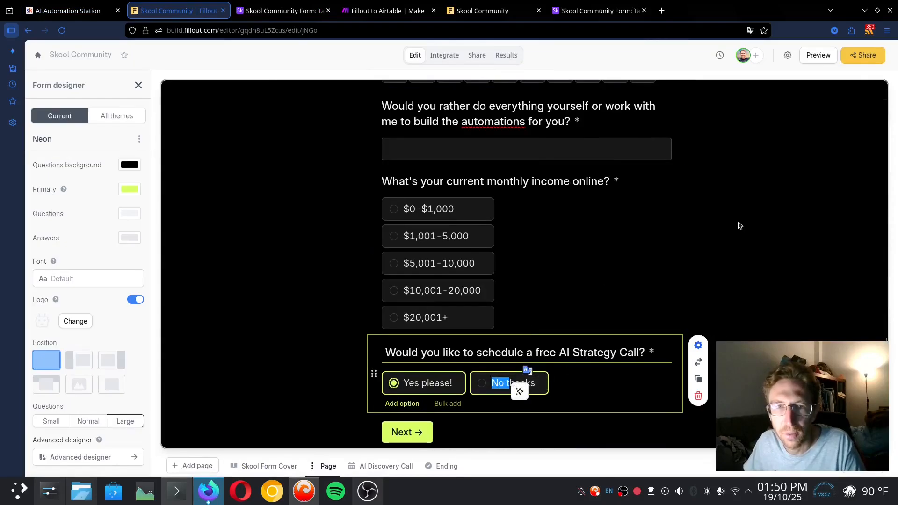
{"action": "left_click", "coordinate": [761, 210]}
{"action": "left_click", "coordinate": [859, 470]}
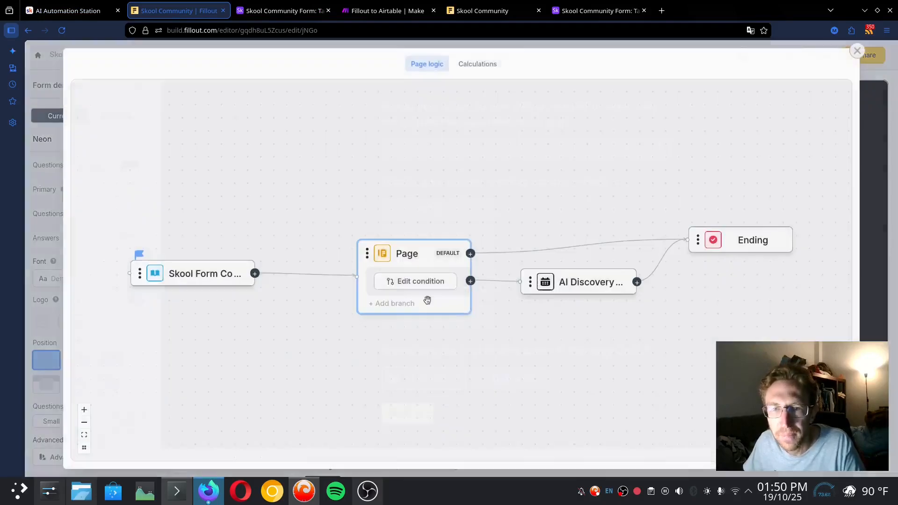
{"action": "left_click", "coordinate": [403, 285]}
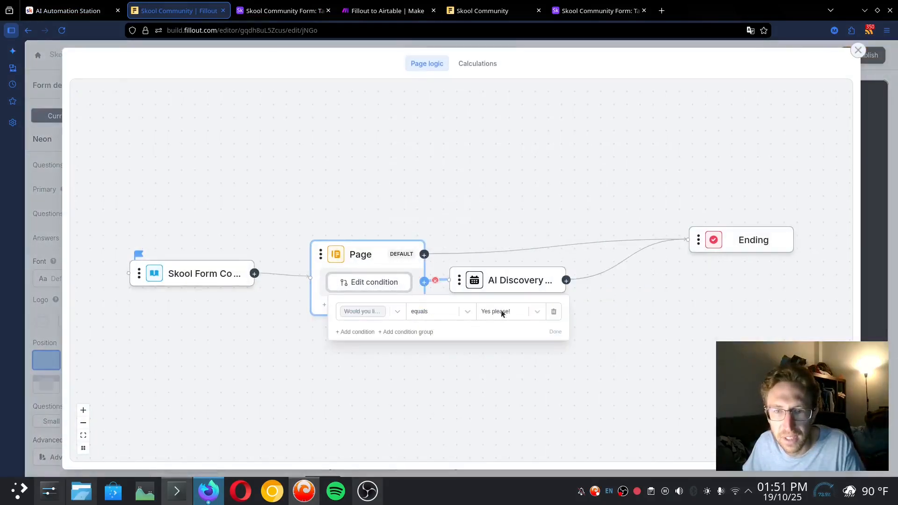
{"action": "left_click", "coordinate": [515, 285]}
Tidy the AI Discovery Call and Ending nodes in the logic view, then publish the form
{"action": "left_click_drag", "start_coordinate": [518, 280], "coordinate": [554, 281]}
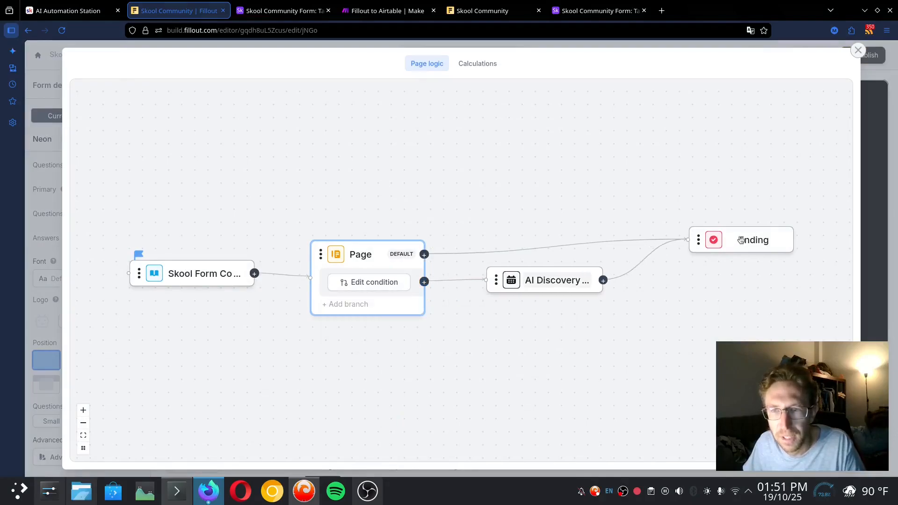
{"action": "left_click_drag", "start_coordinate": [754, 242], "coordinate": [721, 241]}
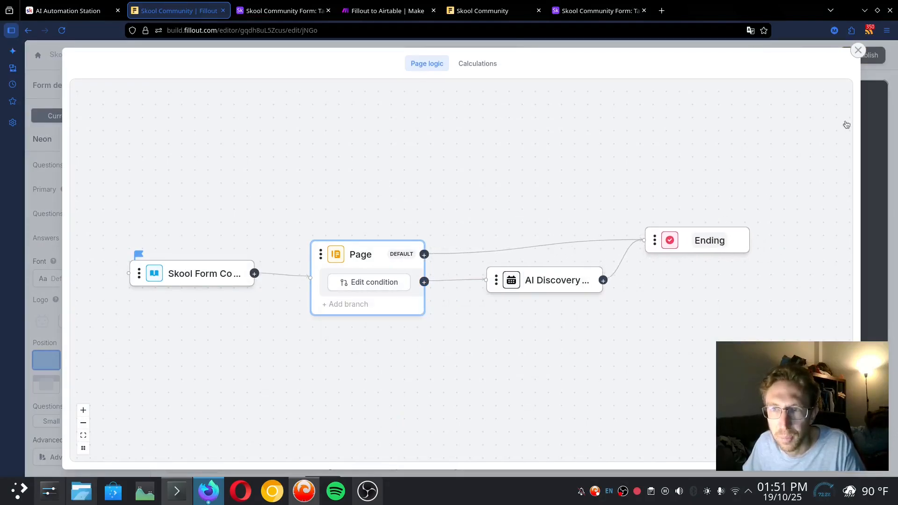
{"action": "left_click", "coordinate": [858, 51]}
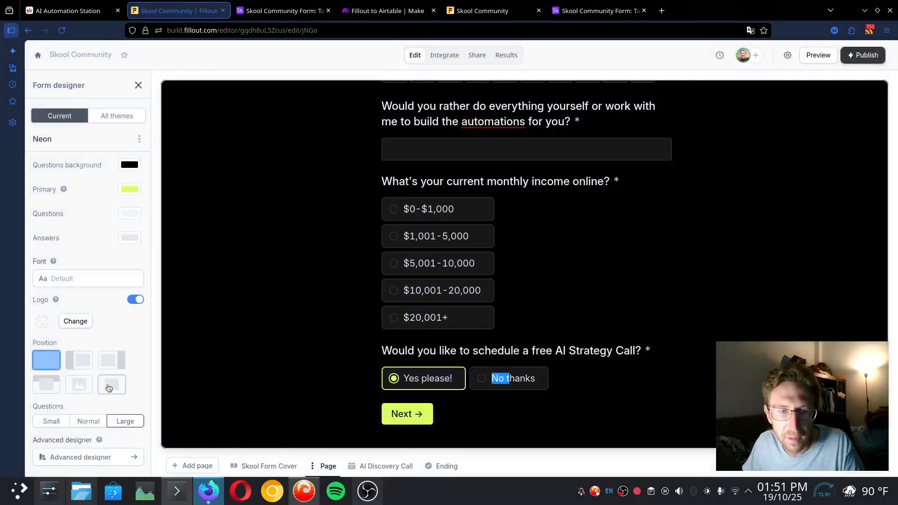
{"action": "left_click", "coordinate": [870, 55]}
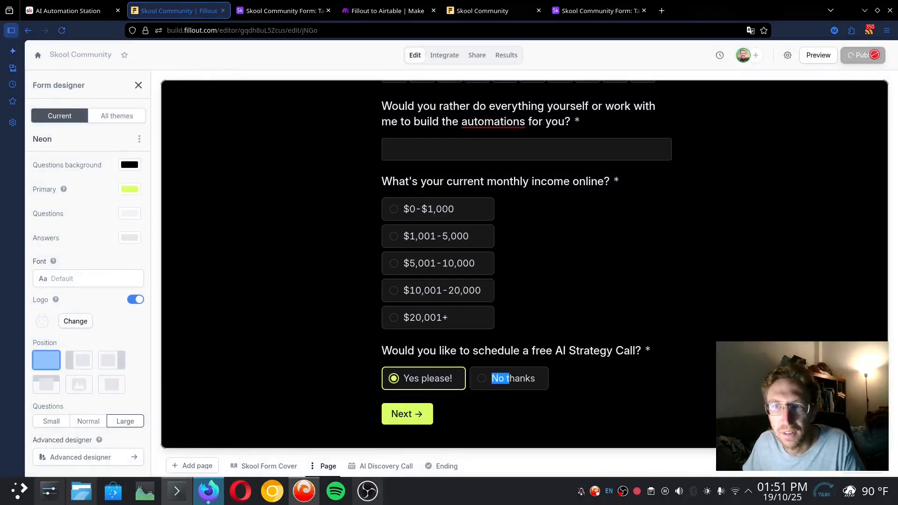
{"action": "left_click", "coordinate": [787, 55]}
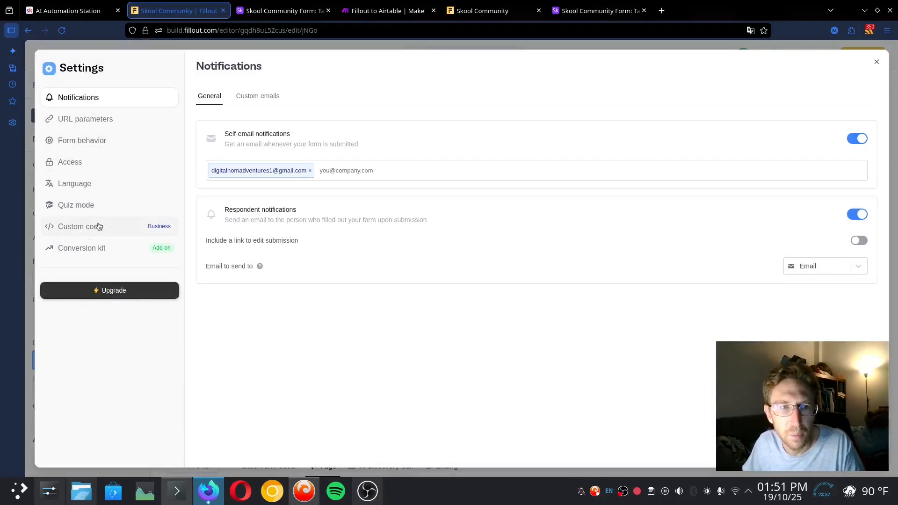
From the Fillout home dashboard, compare the Enterprise, Starter and Free pricing plans
{"action": "left_click", "coordinate": [876, 64]}
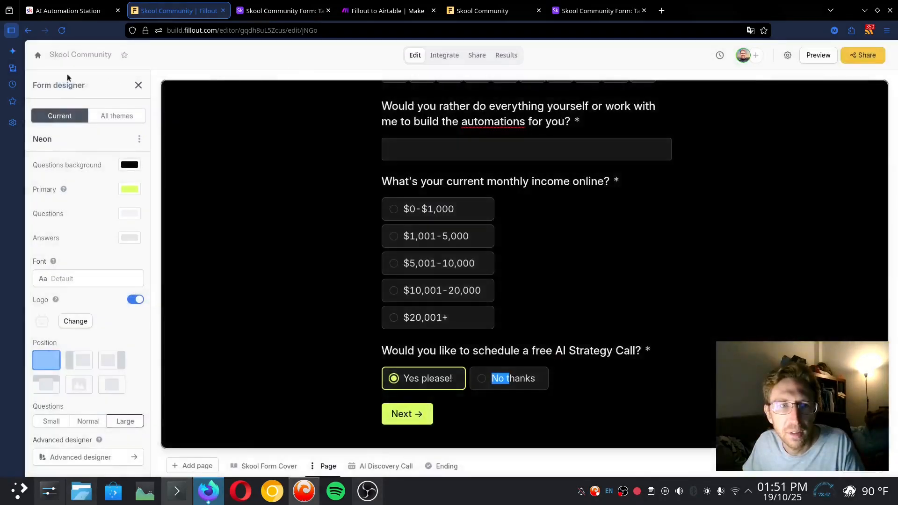
{"action": "left_click", "coordinate": [38, 54]}
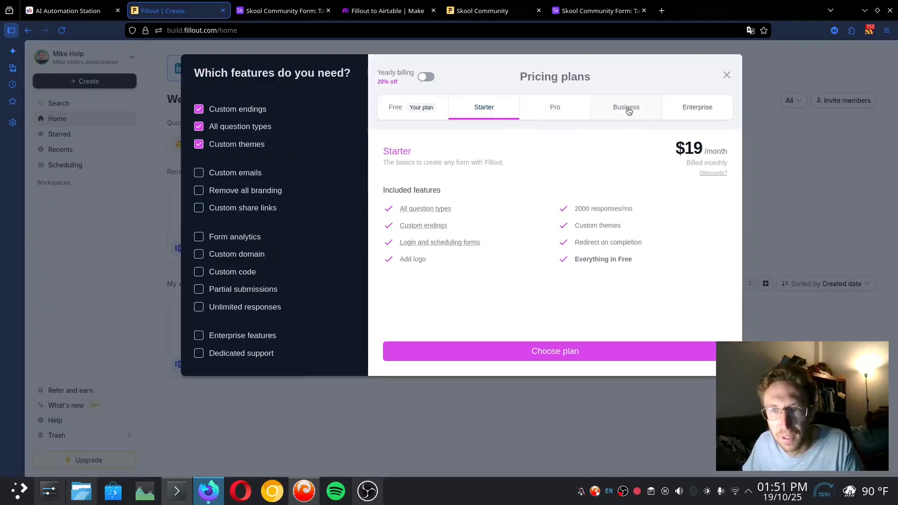
{"action": "left_click", "coordinate": [677, 110]}
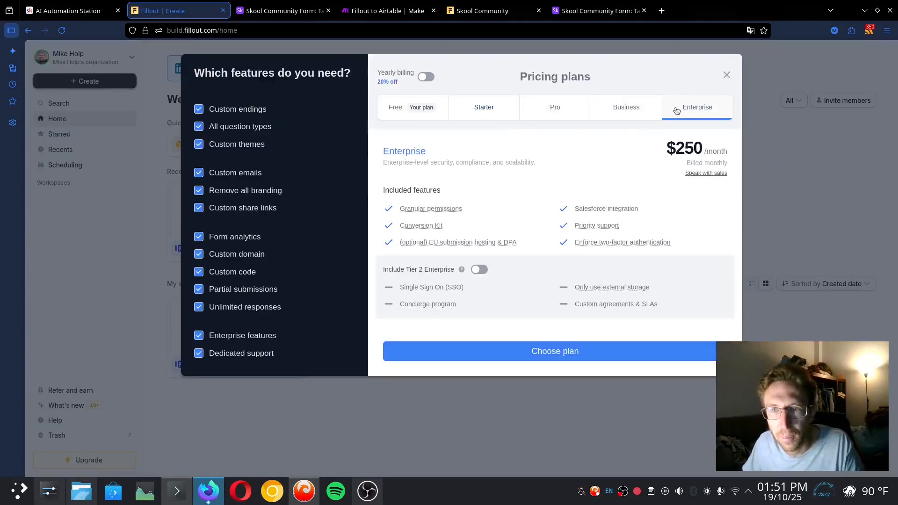
{"action": "left_click", "coordinate": [481, 104]}
{"action": "left_click", "coordinate": [400, 108]}
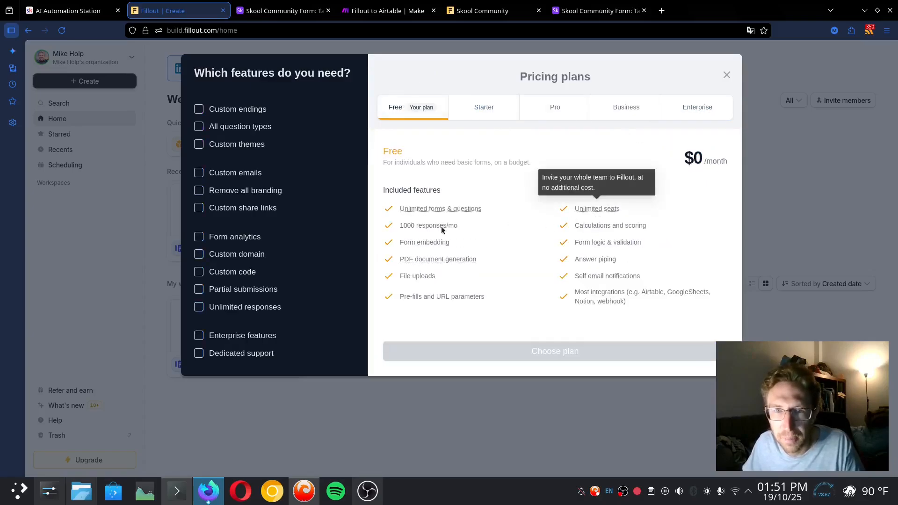
Confirm the Free plan includes 1000 responses/mo and the Airtable integration, then close the plans
{"action": "left_click_drag", "start_coordinate": [408, 228], "coordinate": [473, 229]}
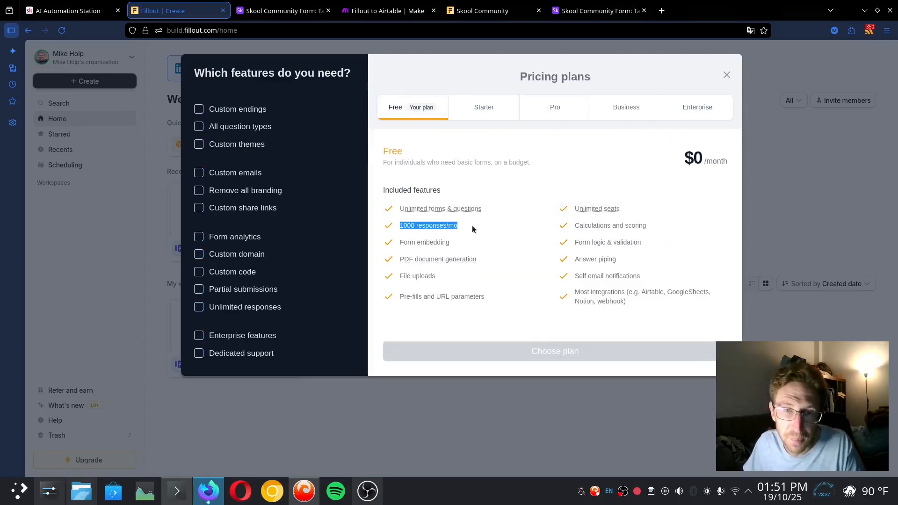
{"action": "mouse_move", "coordinate": [422, 264]}
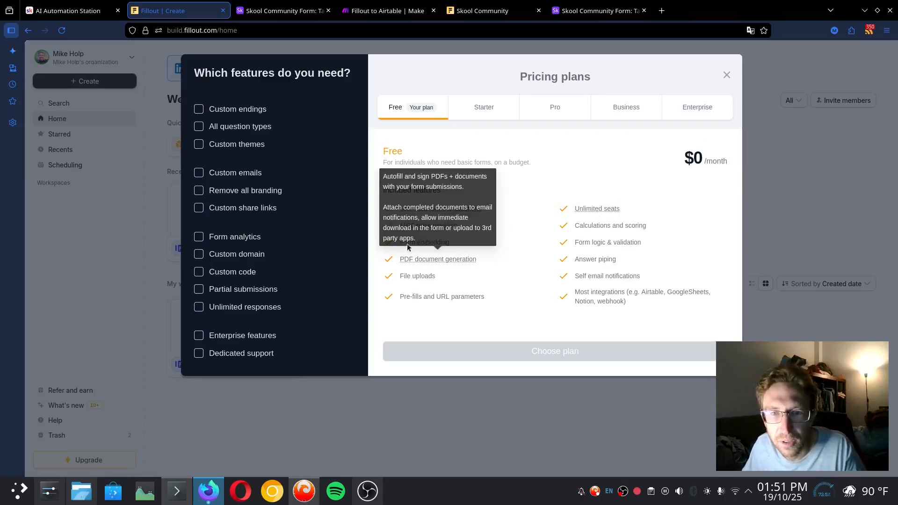
{"action": "left_click_drag", "start_coordinate": [570, 208], "coordinate": [659, 305]}
{"action": "left_click", "coordinate": [655, 301]}
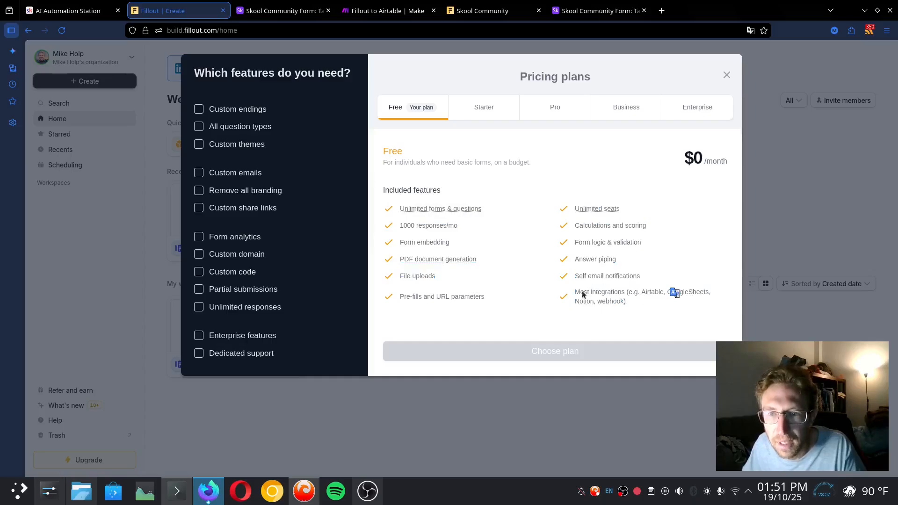
{"action": "left_click_drag", "start_coordinate": [577, 295], "coordinate": [663, 309]}
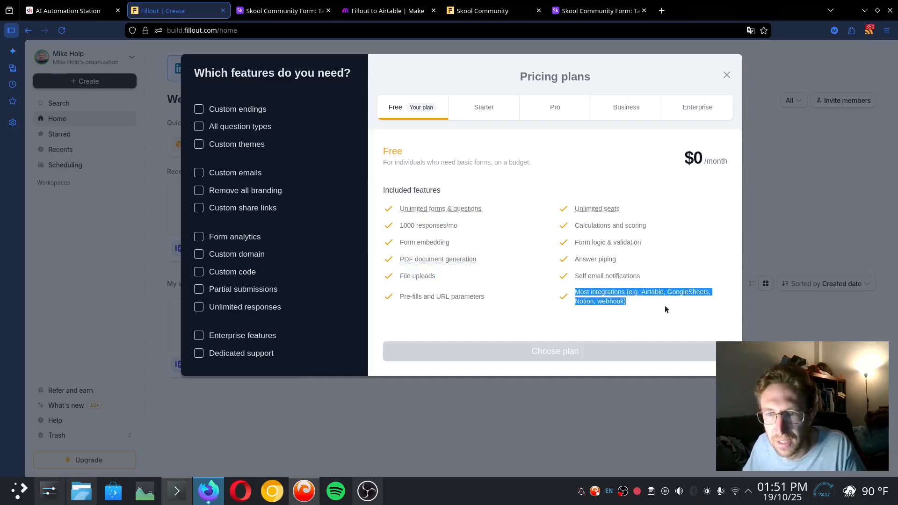
{"action": "left_click", "coordinate": [821, 198]}
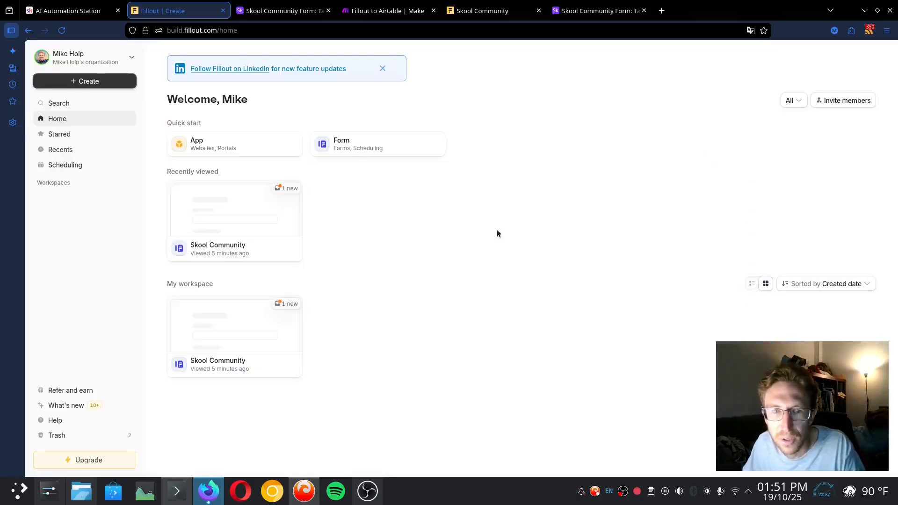
Start an Airtable integration on the form using the existing Airtable account
{"action": "left_click", "coordinate": [400, 6]}
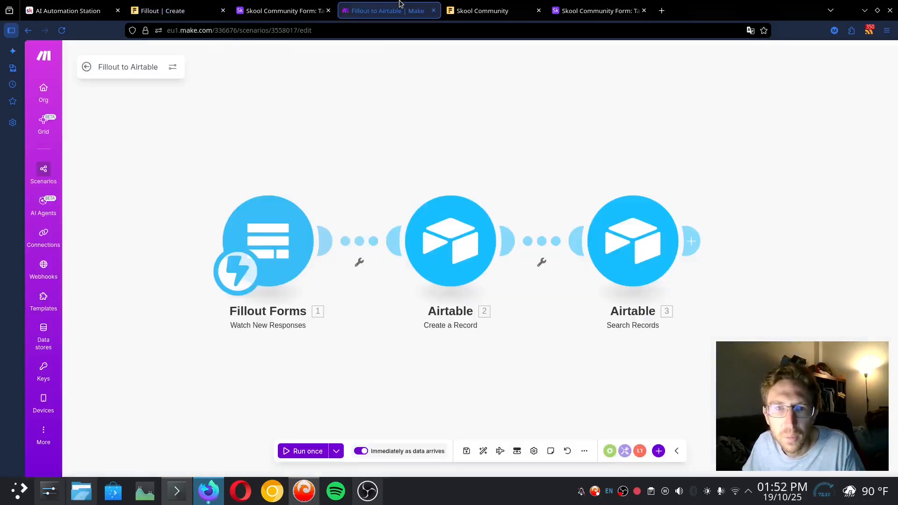
{"action": "left_click", "coordinate": [184, 6]}
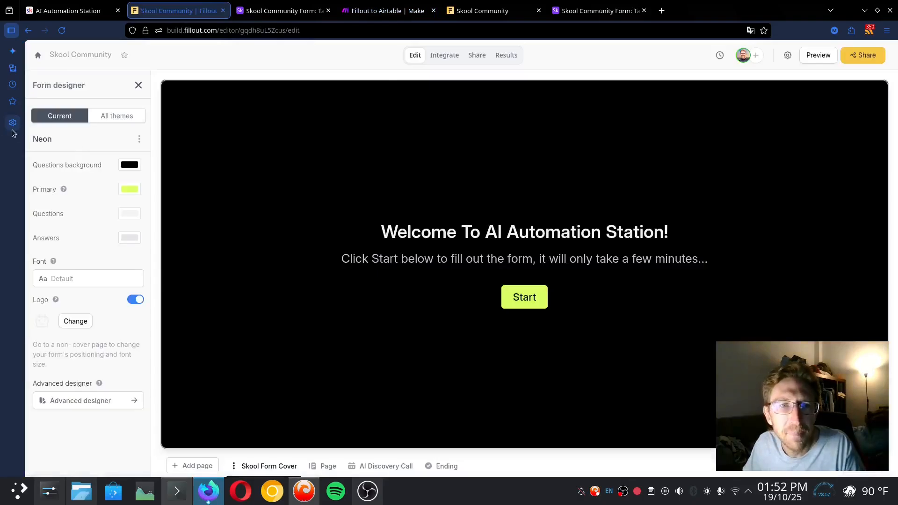
{"action": "left_click", "coordinate": [444, 56]}
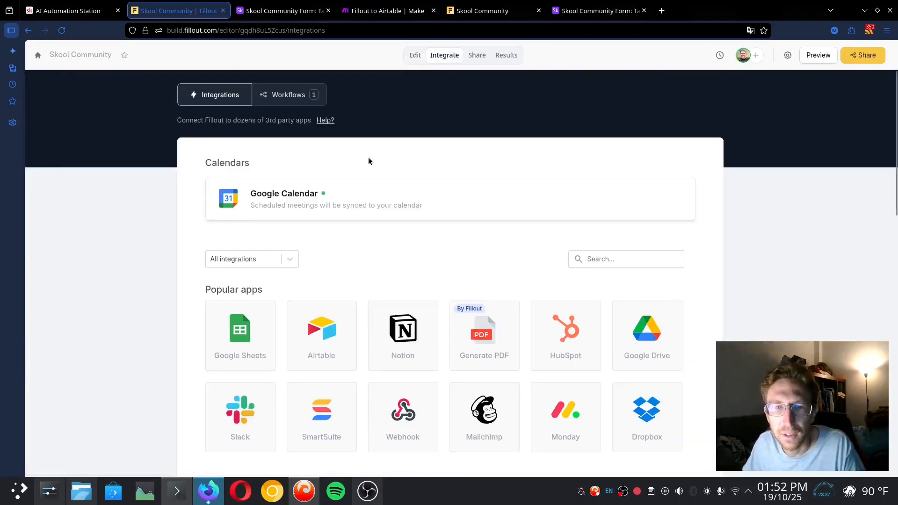
{"action": "left_click", "coordinate": [580, 203]}
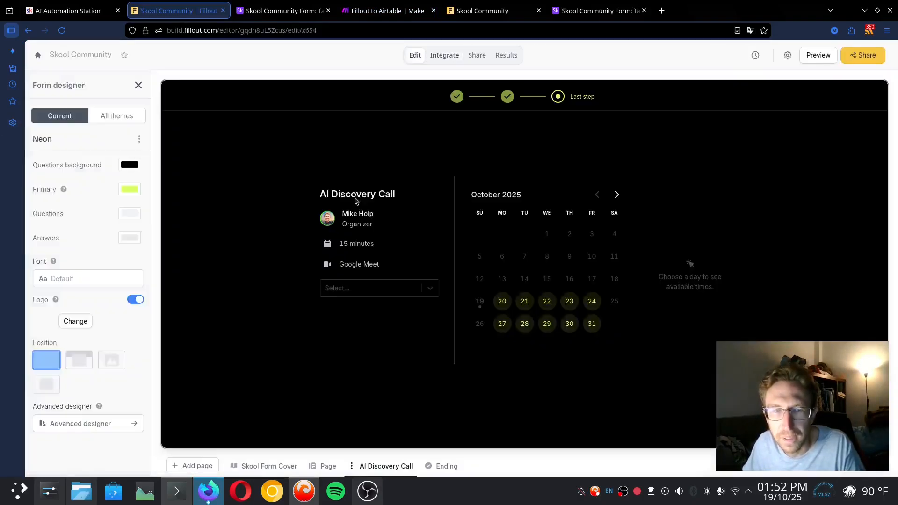
{"action": "key", "text": "alt+Left"}
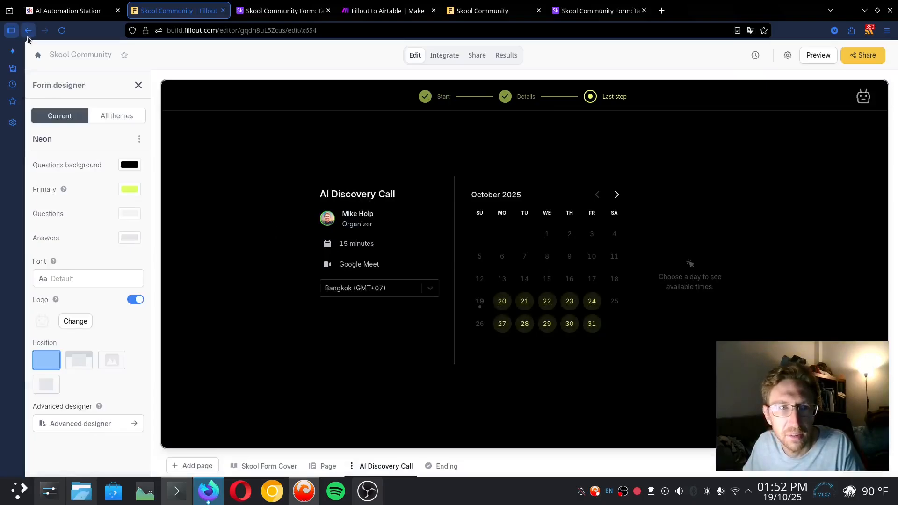
{"action": "scroll", "coordinate": [489, 330], "scroll_direction": "down", "scroll_amount": 2}
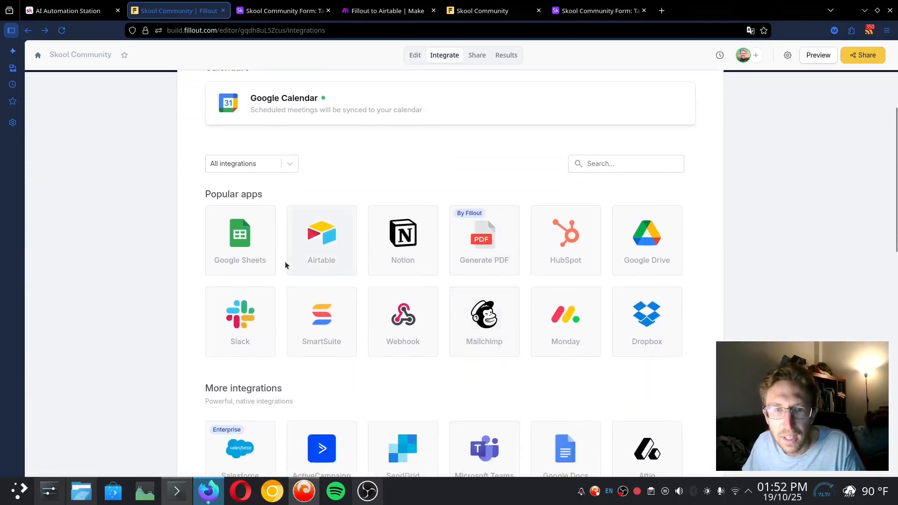
{"action": "left_click", "coordinate": [321, 248]}
{"action": "left_click", "coordinate": [363, 262]}
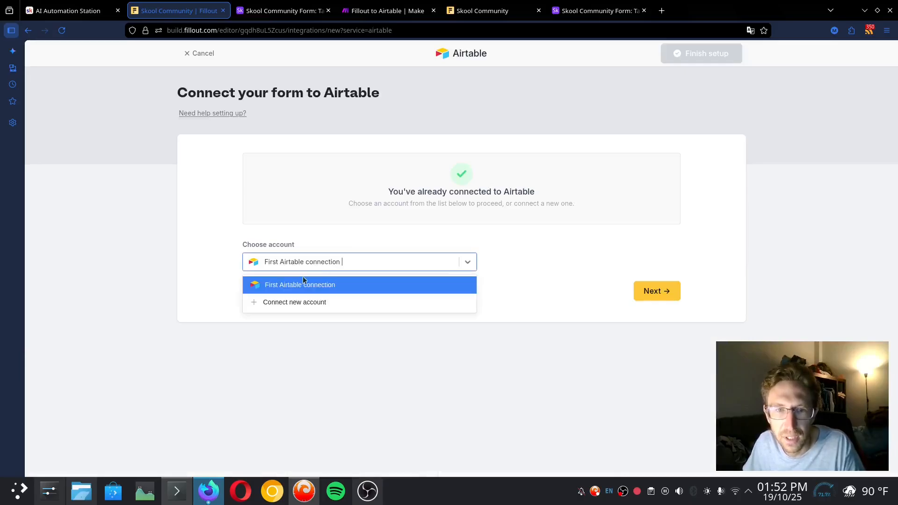
{"action": "left_click", "coordinate": [657, 292]}
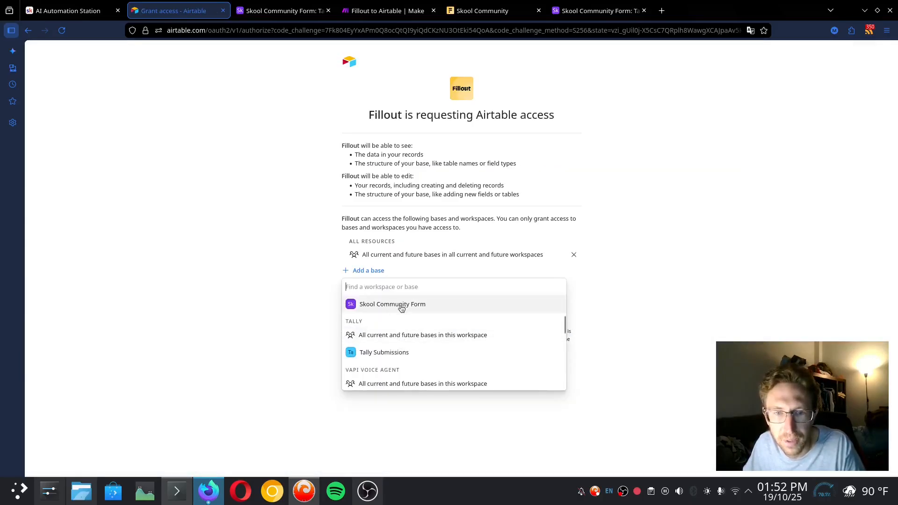
Grant access to the Skool Community Form base, send records to Table 1, and republish
{"action": "left_click", "coordinate": [401, 306]}
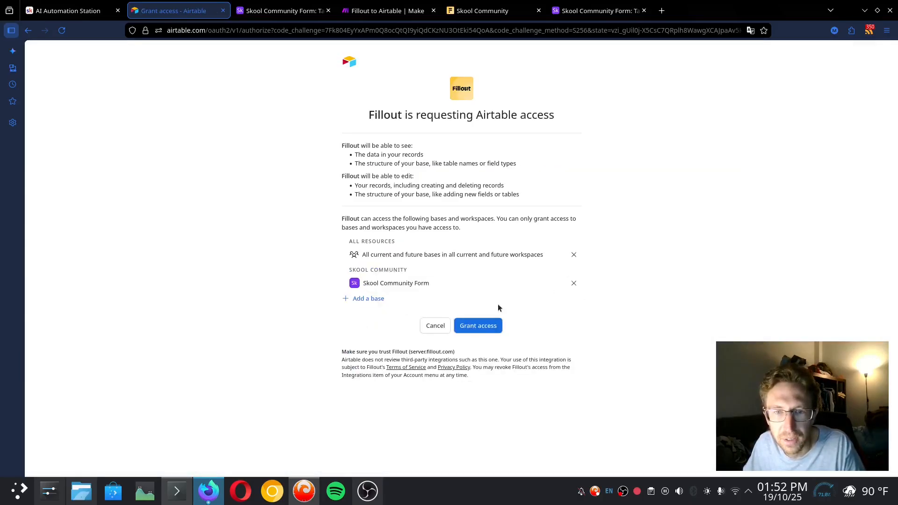
{"action": "left_click", "coordinate": [487, 330]}
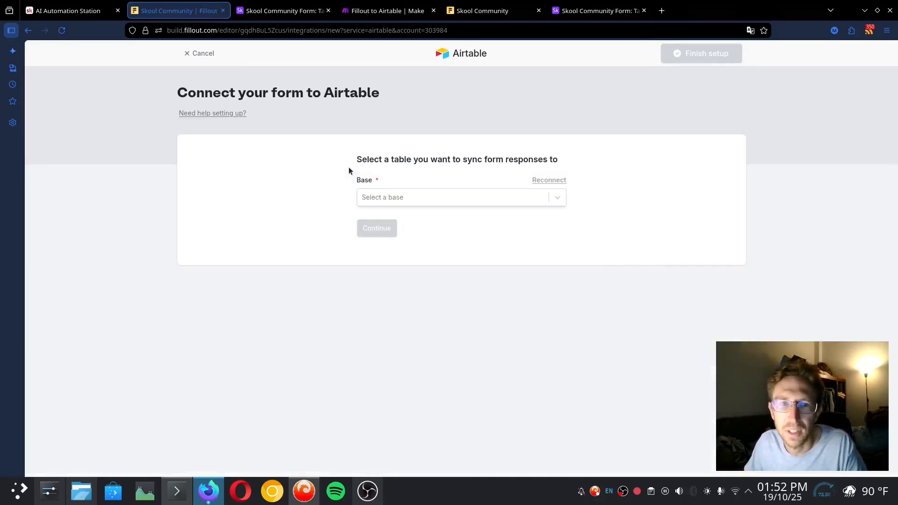
{"action": "left_click", "coordinate": [416, 197]}
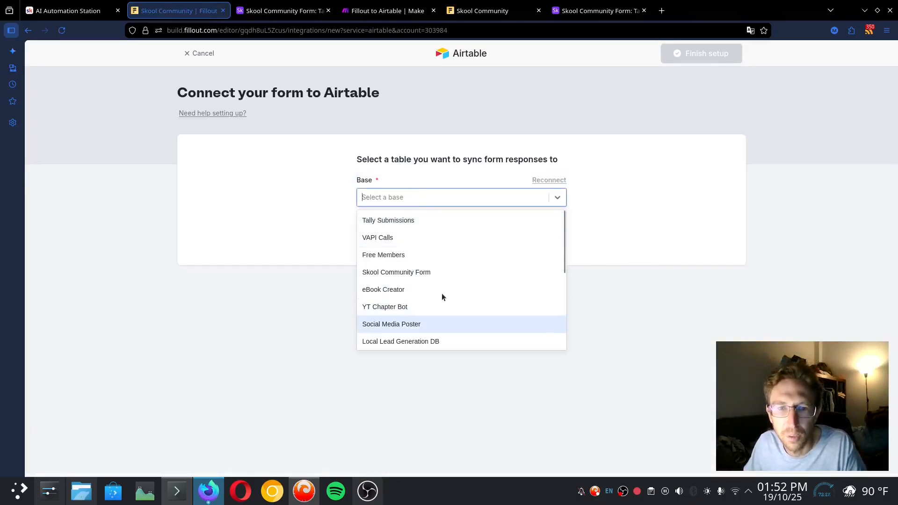
{"action": "left_click", "coordinate": [425, 276]}
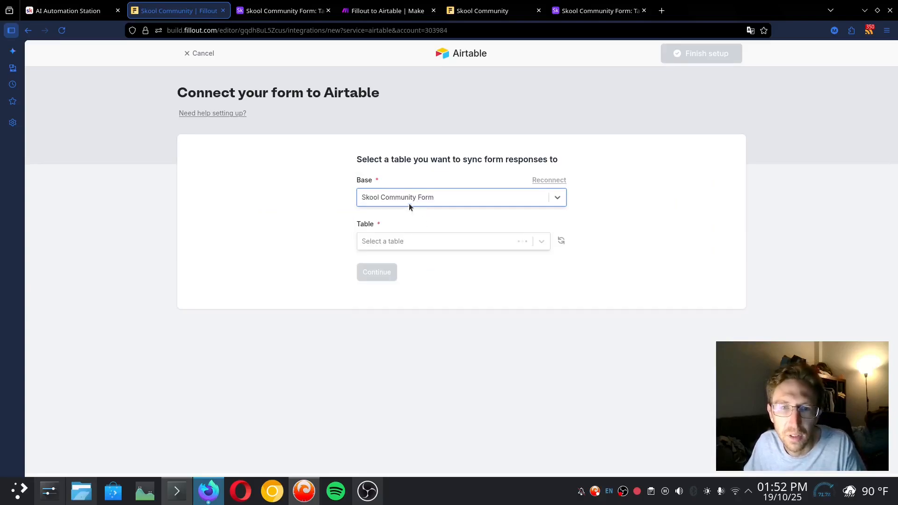
{"action": "left_click", "coordinate": [388, 236]}
{"action": "left_click", "coordinate": [430, 266]}
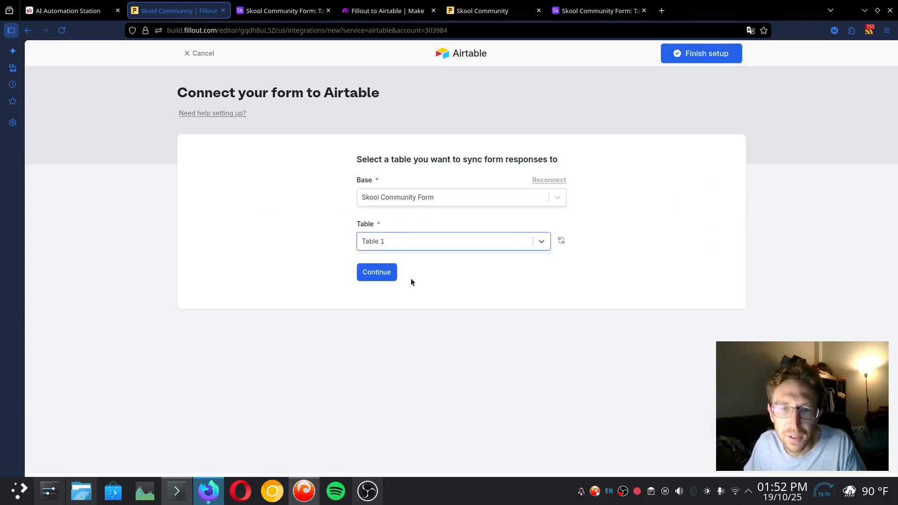
{"action": "left_click", "coordinate": [382, 271]}
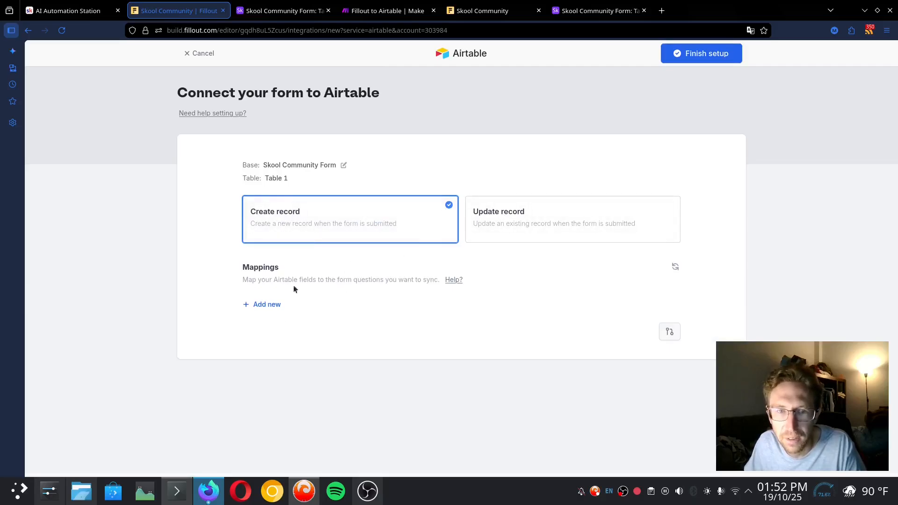
{"action": "left_click", "coordinate": [714, 55]}
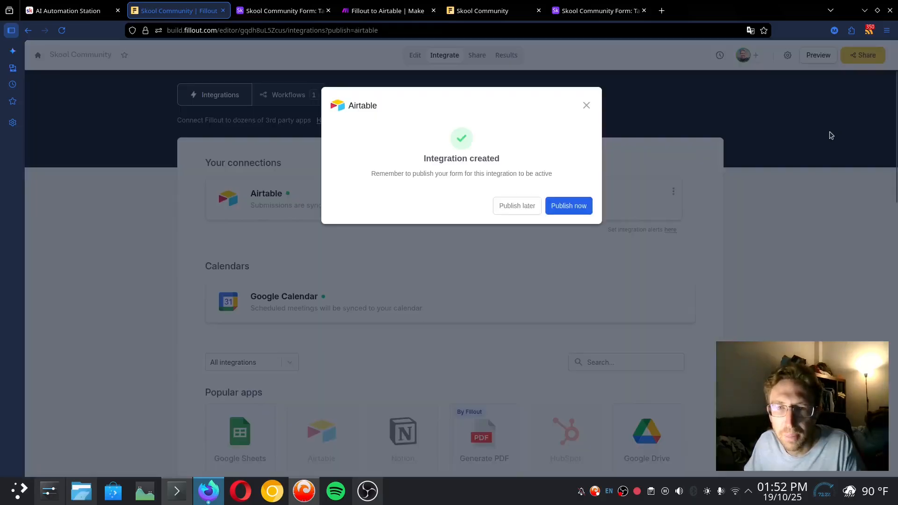
{"action": "left_click", "coordinate": [578, 213]}
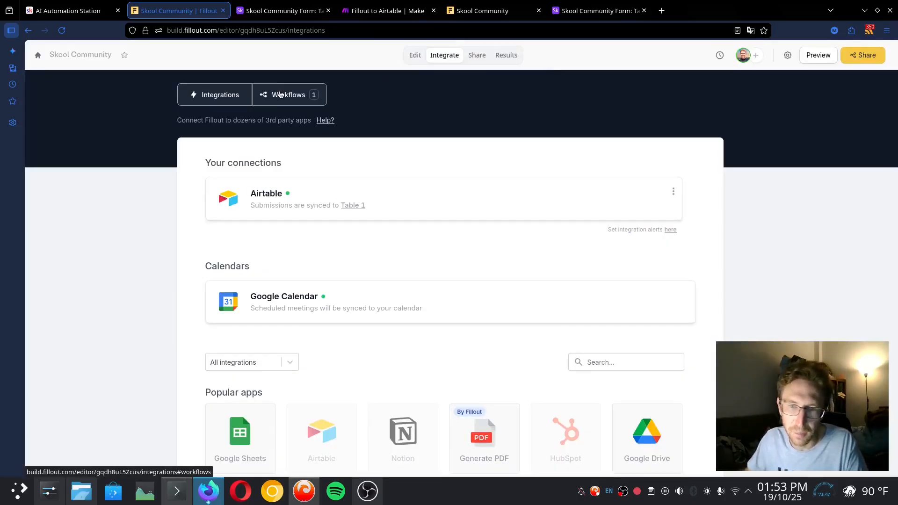
Open the live form in its own tab and enter a test name and email address
{"action": "left_click", "coordinate": [415, 54]}
{"action": "left_click", "coordinate": [599, 10]}
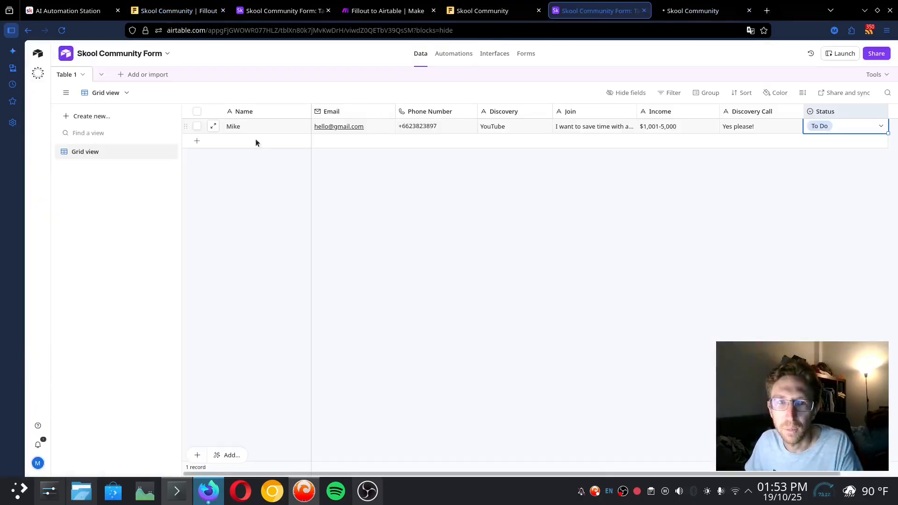
{"action": "left_click", "coordinate": [681, 3]}
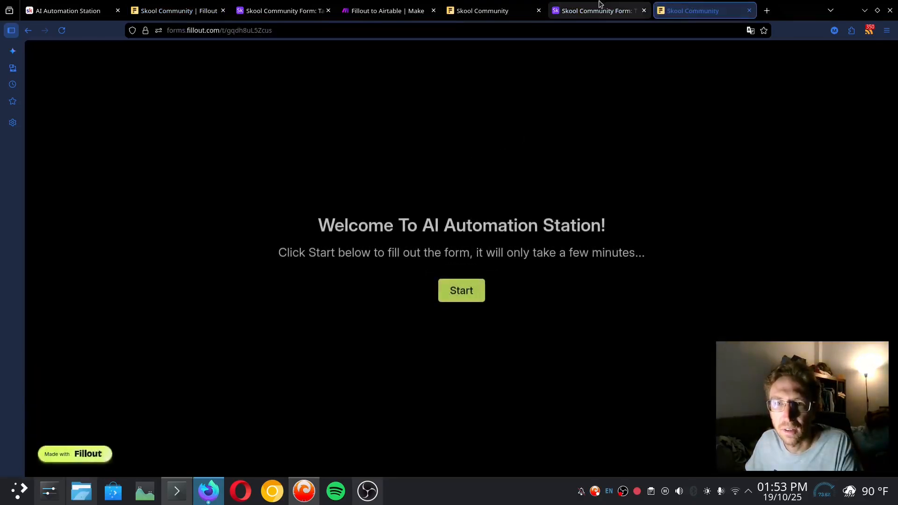
{"action": "left_click", "coordinate": [463, 290]}
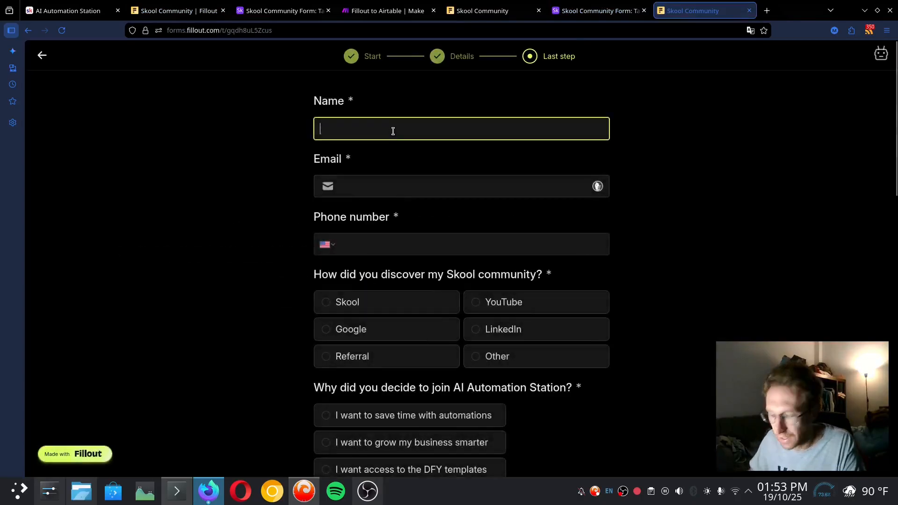
{"action": "type", "text": "Mike"}
{"action": "key", "text": "Tab"}
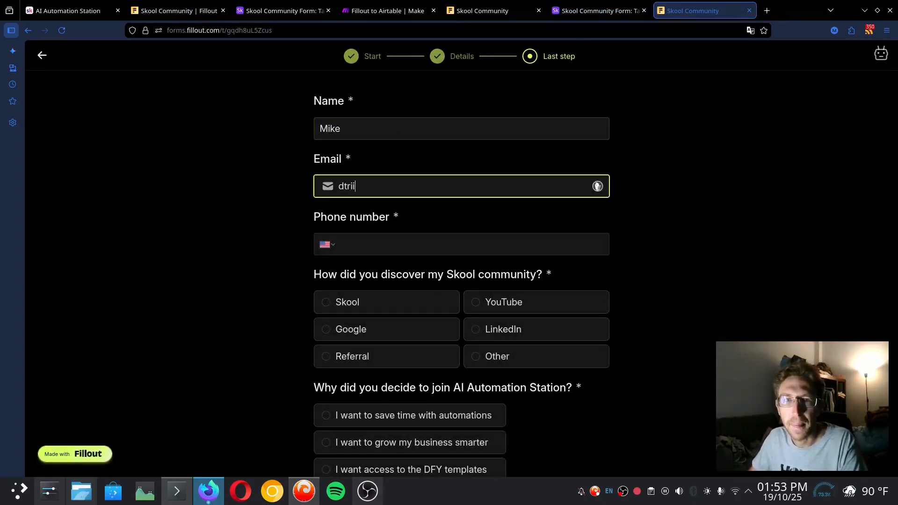
{"action": "type", "text": "dtrii"}
{"action": "key", "text": "Tab"}
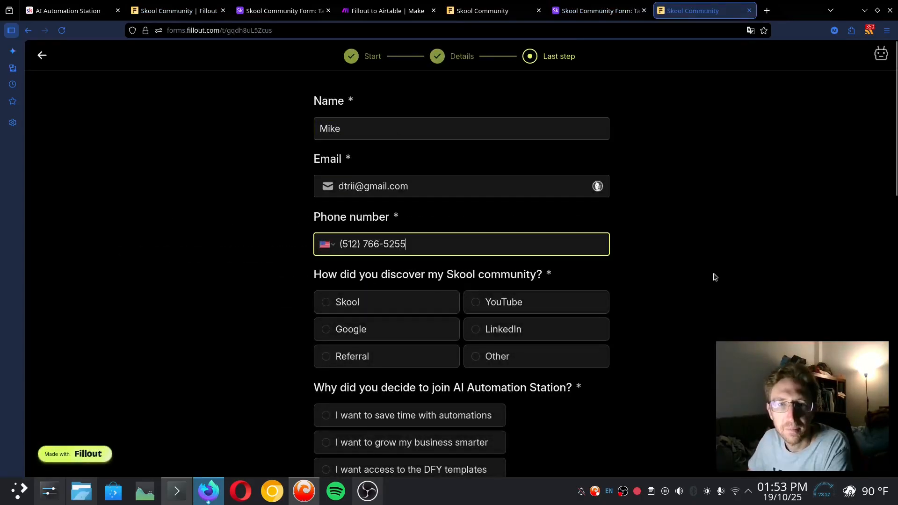
{"action": "left_click", "coordinate": [703, 278]}
Answer Skool, saving time, follow-up emails, Make.com and motivation 9 out of 10
{"action": "left_click", "coordinate": [415, 305]}
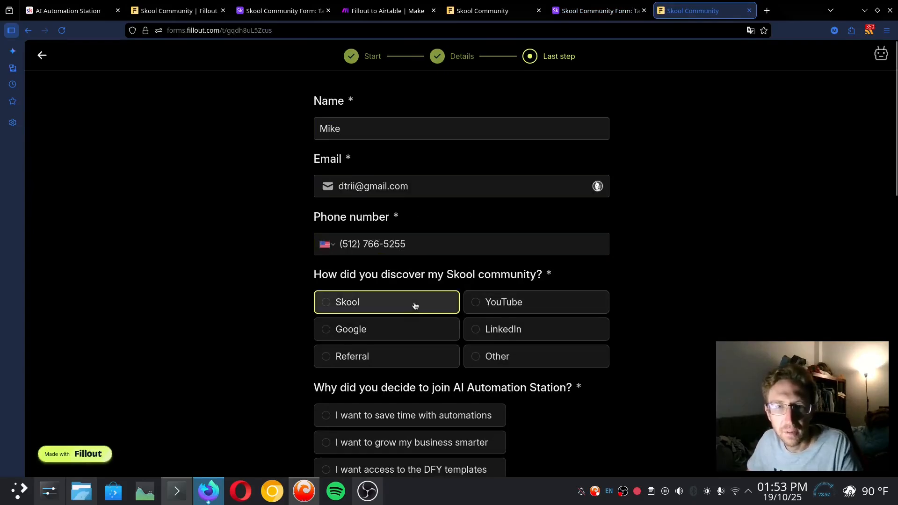
{"action": "left_click", "coordinate": [420, 273]}
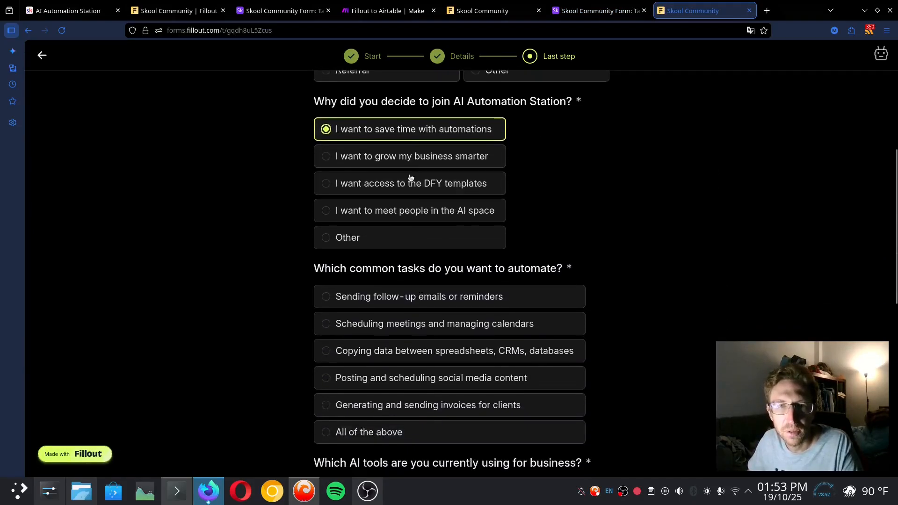
{"action": "left_click", "coordinate": [428, 297]}
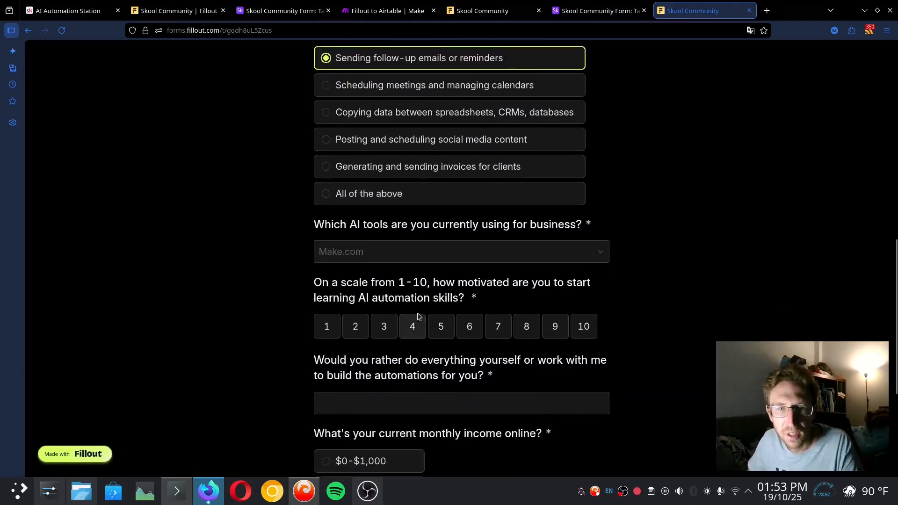
{"action": "left_click", "coordinate": [379, 253]}
{"action": "left_click", "coordinate": [353, 281]}
{"action": "left_click", "coordinate": [718, 258]}
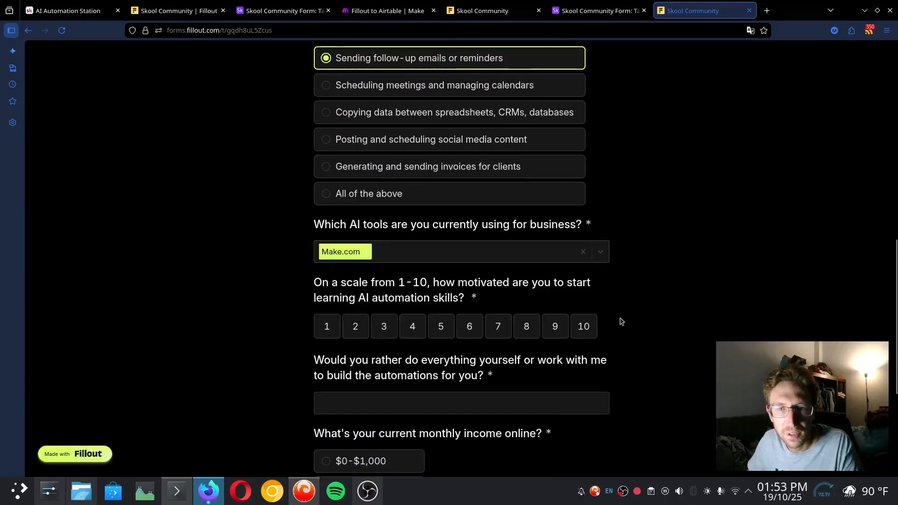
{"action": "left_click", "coordinate": [555, 326]}
Enter 'dffd' for the do-it-yourself question, choose $1,001-5,000 income, decline the call, and submit
{"action": "left_click", "coordinate": [496, 407]}
{"action": "type", "text": "dffd"}
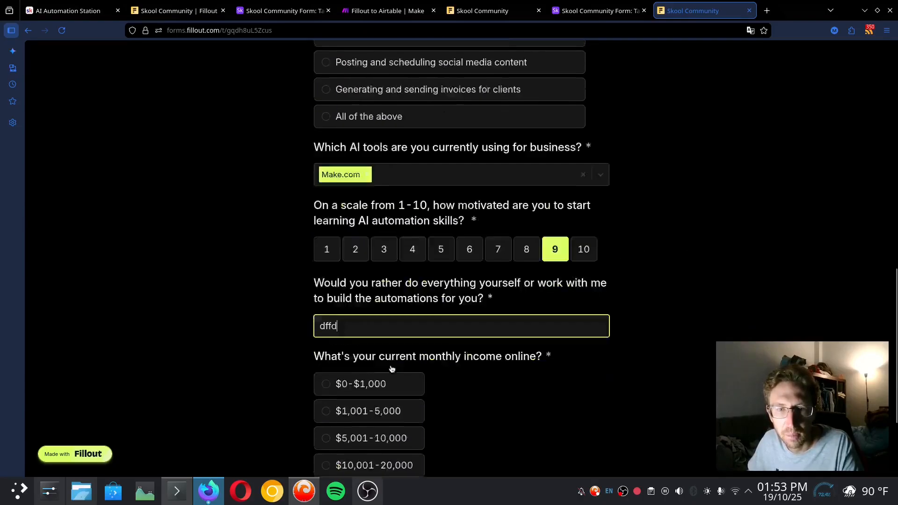
{"action": "scroll", "coordinate": [392, 369], "scroll_direction": "down", "scroll_amount": 3}
{"action": "left_click", "coordinate": [362, 288]}
{"action": "left_click", "coordinate": [444, 410]}
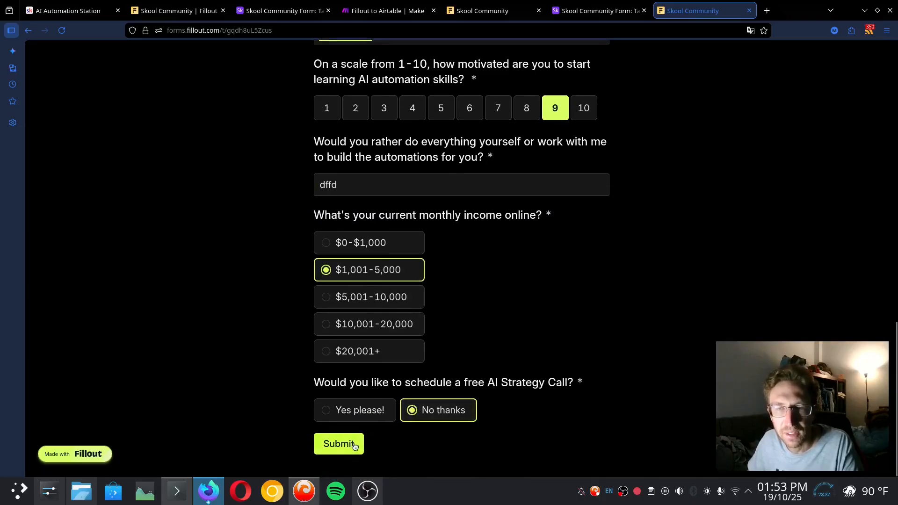
{"action": "left_click", "coordinate": [354, 446]}
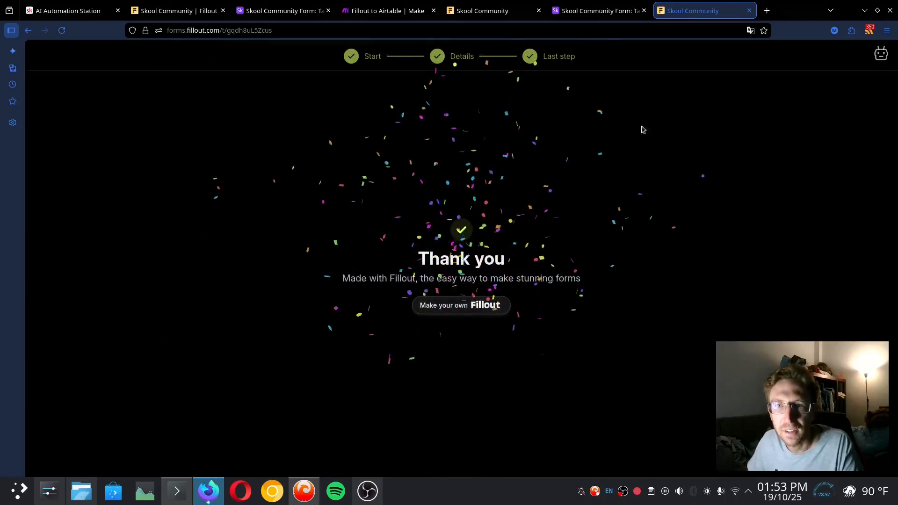
Check the new submission's income and Discovery Call values in the Airtable Table 1
{"action": "left_click", "coordinate": [597, 10]}
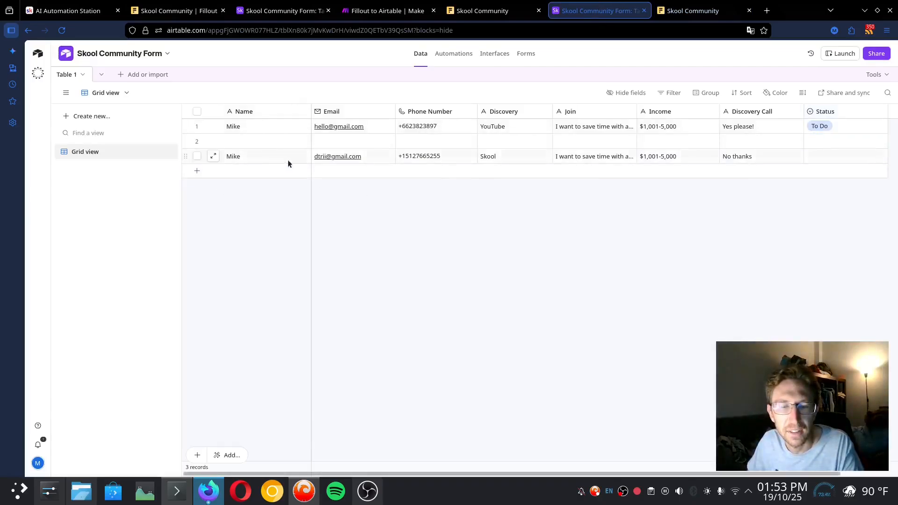
{"action": "left_click", "coordinate": [256, 173]}
{"action": "left_click", "coordinate": [293, 225]}
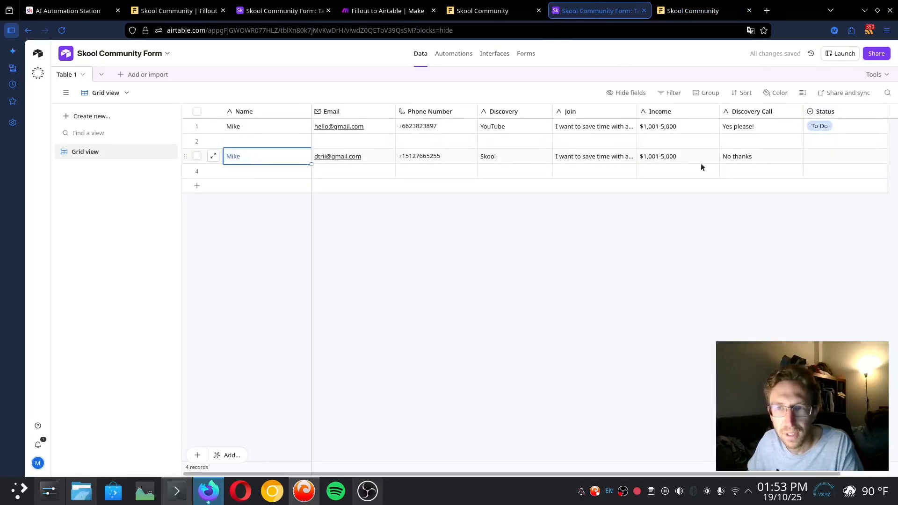
{"action": "left_click_drag", "start_coordinate": [695, 474], "coordinate": [596, 440]}
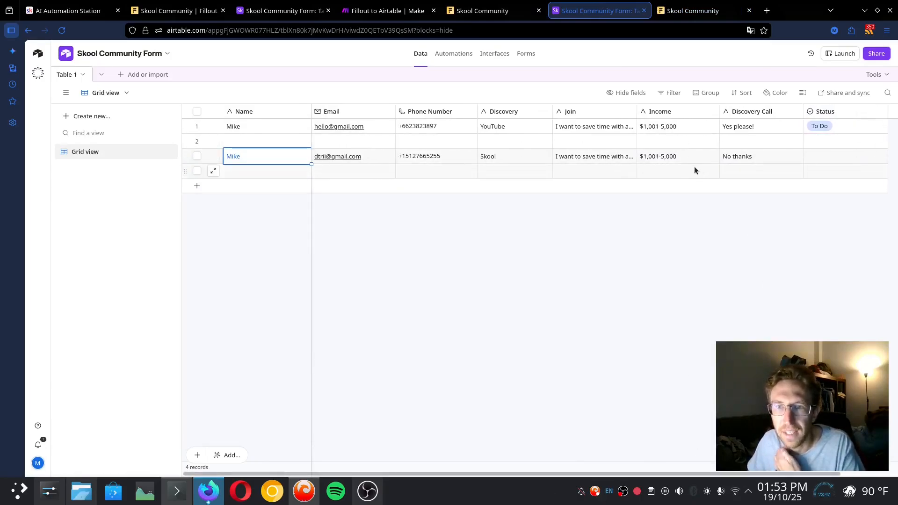
{"action": "left_click", "coordinate": [667, 131]}
{"action": "left_click", "coordinate": [657, 157]}
{"action": "left_click", "coordinate": [733, 160]}
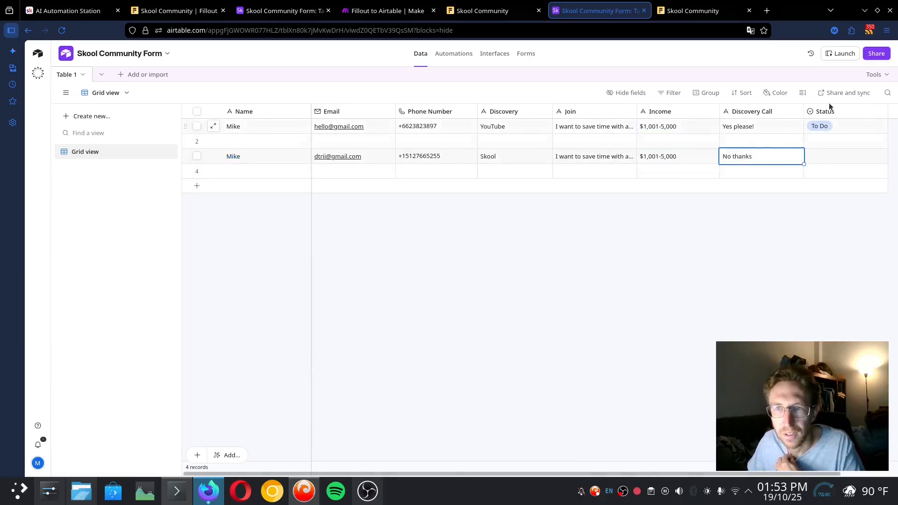
Delete the blank second record from Table 1
{"action": "left_click", "coordinate": [197, 141]}
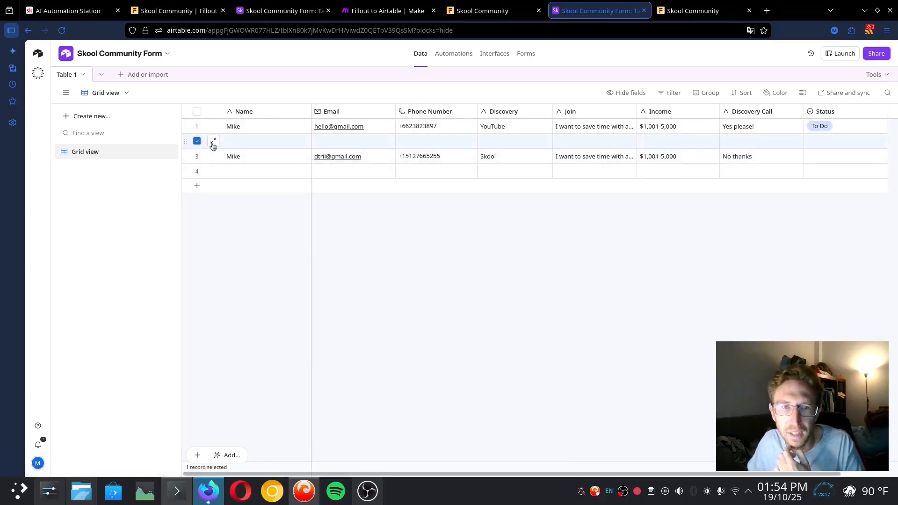
{"action": "right_click", "coordinate": [230, 144]}
{"action": "left_click", "coordinate": [275, 307]}
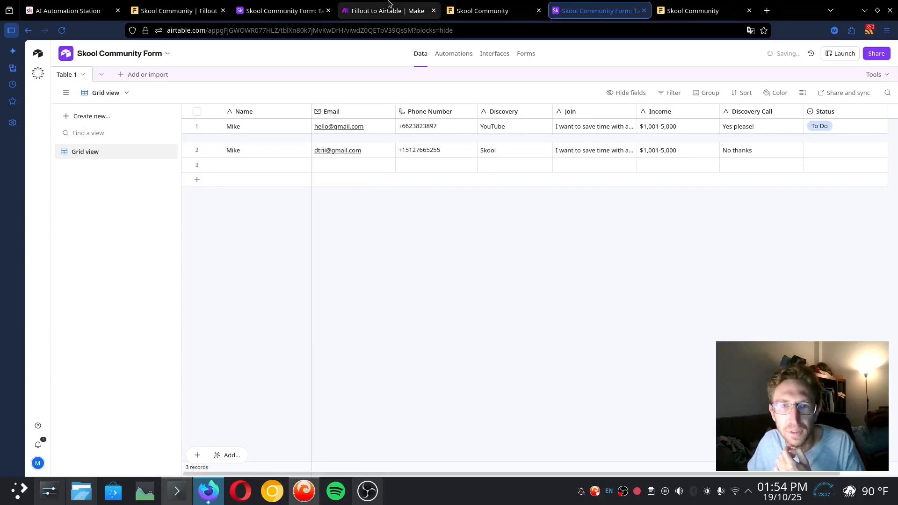
{"action": "left_click", "coordinate": [388, 6]}
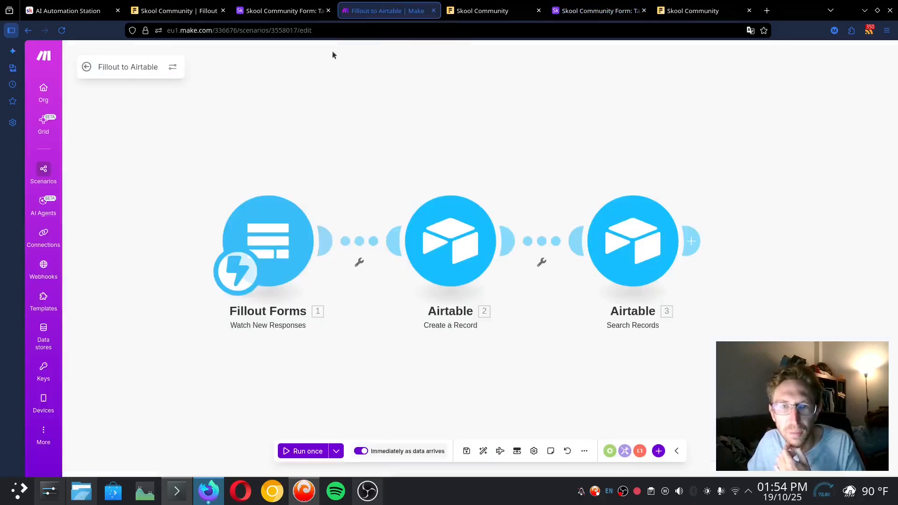
Check the remaining credits on the Make organization dashboard
{"action": "left_click", "coordinate": [44, 89]}
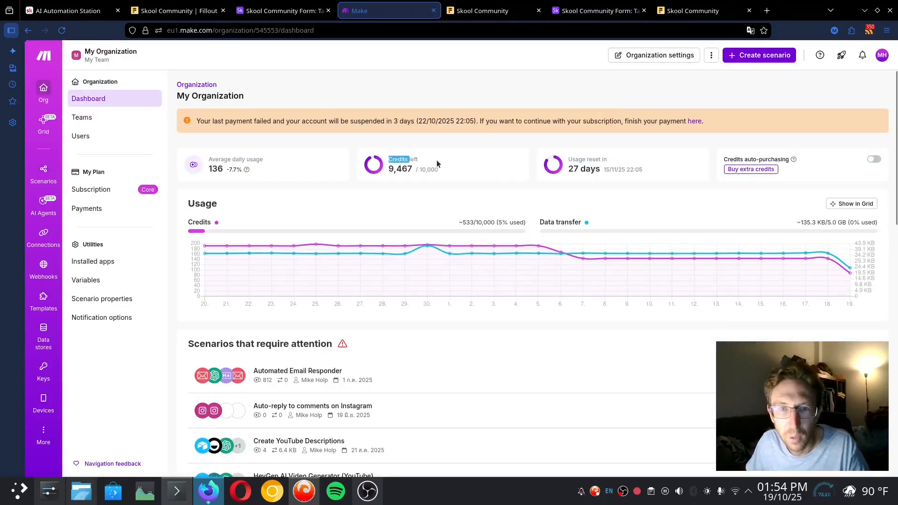
{"action": "left_click_drag", "start_coordinate": [438, 163], "coordinate": [457, 174]}
{"action": "left_click", "coordinate": [396, 167]}
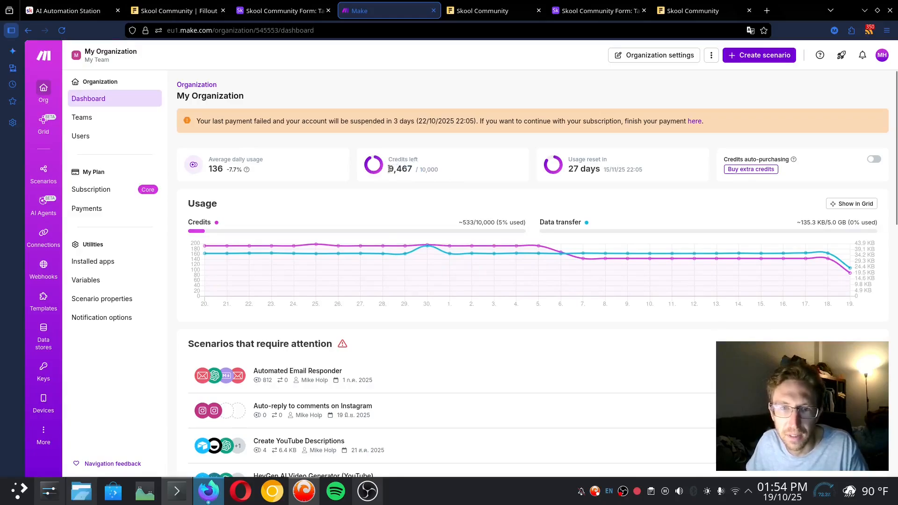
{"action": "left_click_drag", "start_coordinate": [390, 169], "coordinate": [455, 177]}
{"action": "left_click", "coordinate": [460, 173]}
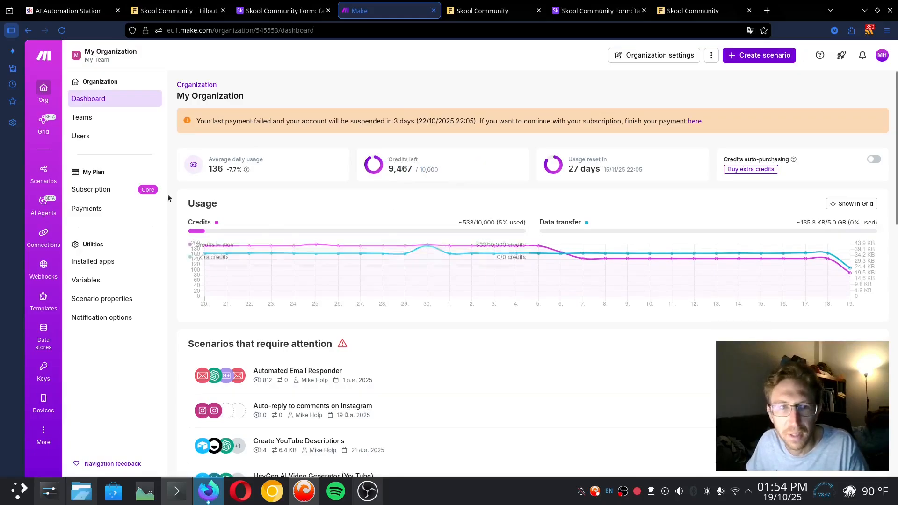
Turn on the business-email responses and Instagram auto-reply scenarios, processing the queued old data
{"action": "left_click", "coordinate": [54, 171]}
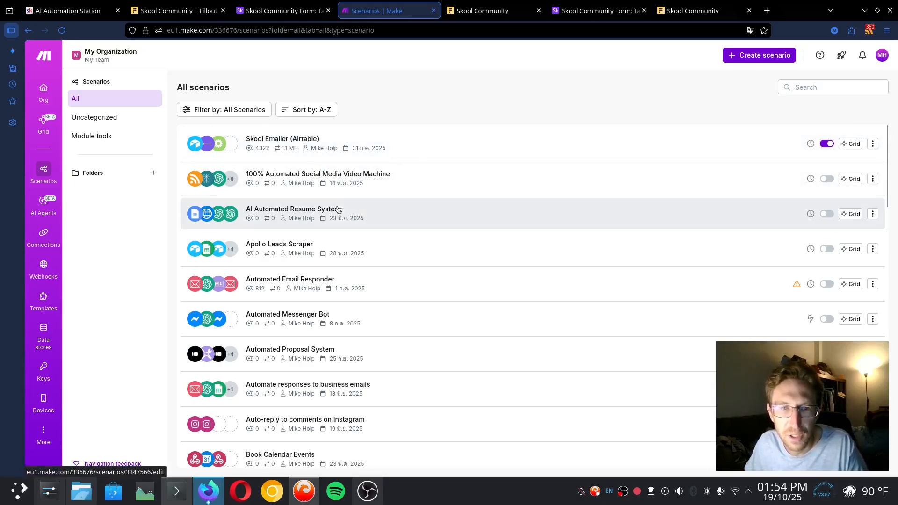
{"action": "scroll", "coordinate": [339, 209], "scroll_direction": "down", "scroll_amount": 5}
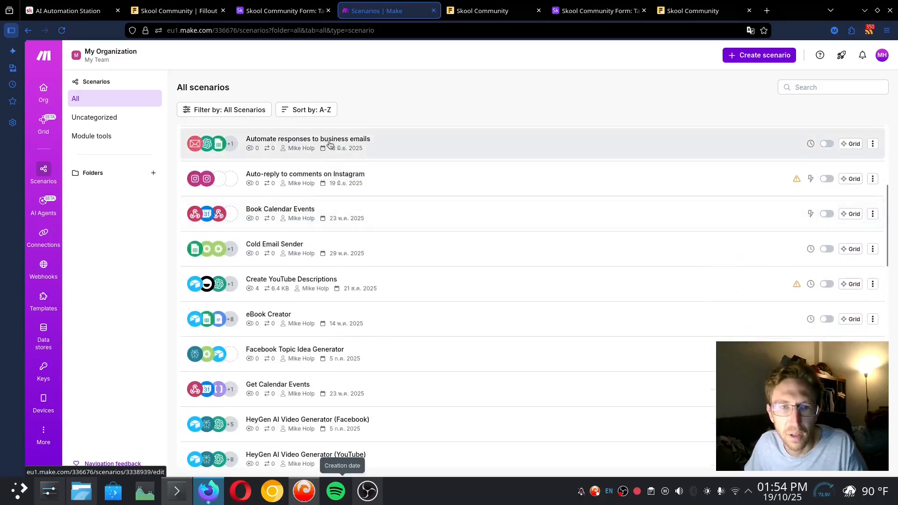
{"action": "left_click", "coordinate": [826, 143]}
{"action": "scroll", "coordinate": [460, 249], "scroll_direction": "up", "scroll_amount": 5}
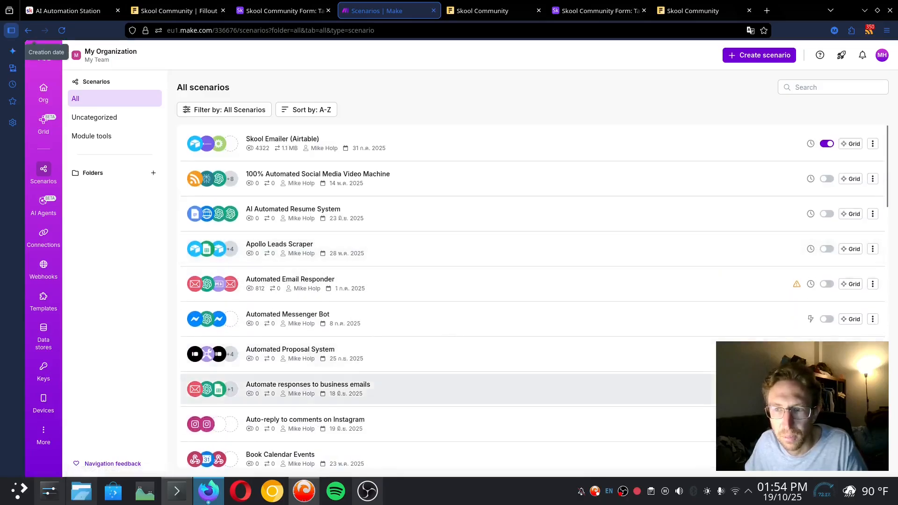
{"action": "scroll", "coordinate": [432, 306], "scroll_direction": "down", "scroll_amount": 4}
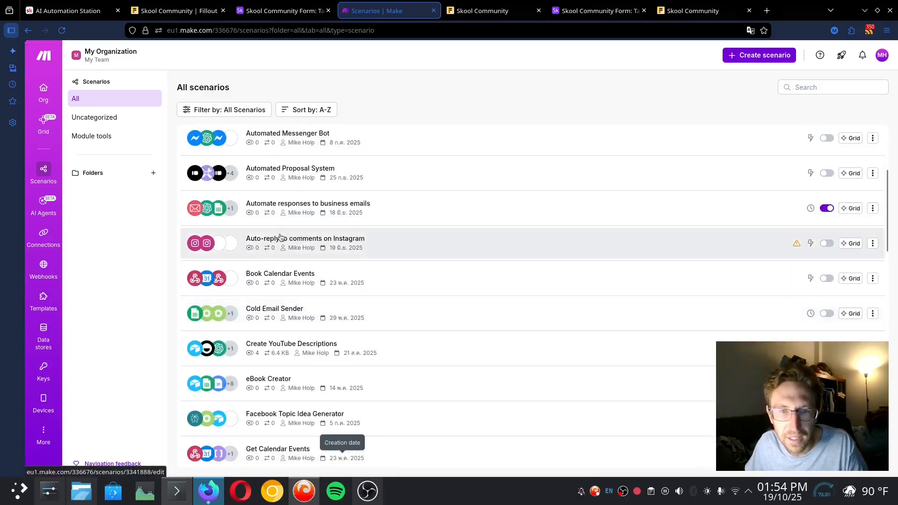
{"action": "left_click", "coordinate": [827, 243]}
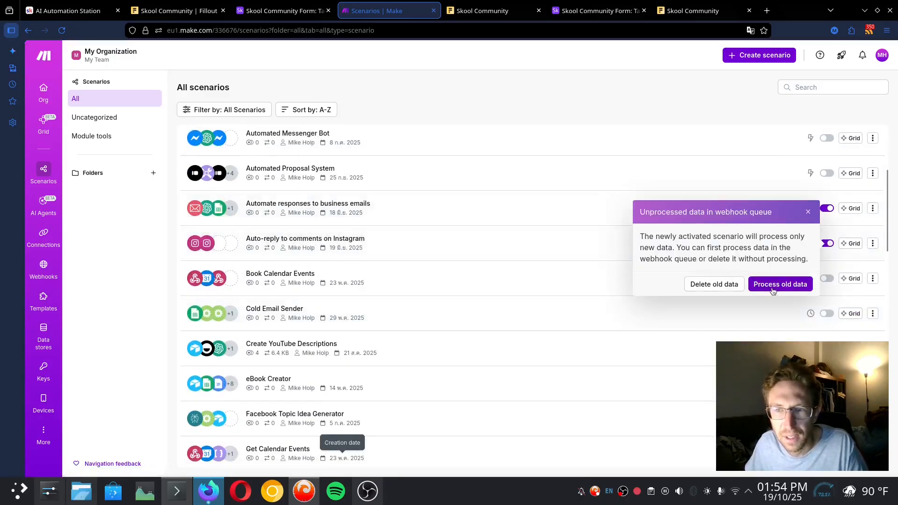
{"action": "left_click", "coordinate": [771, 285]}
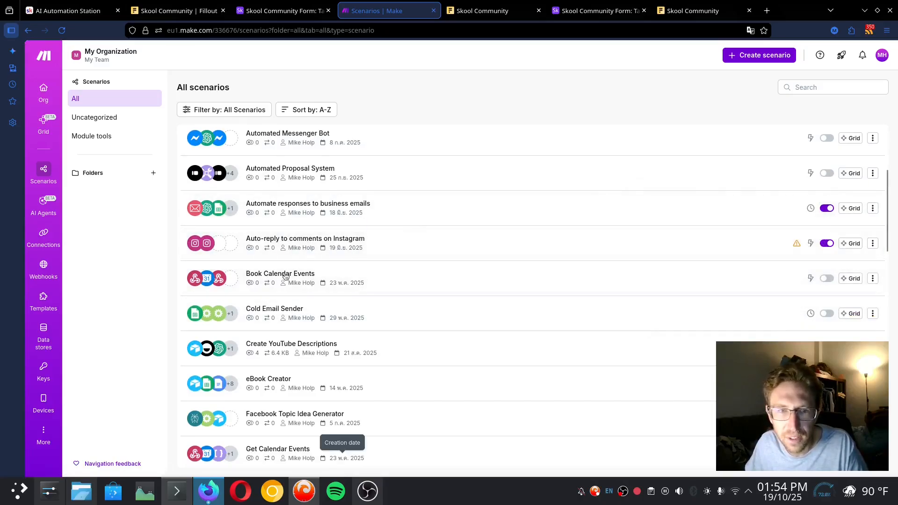
{"action": "scroll", "coordinate": [310, 278], "scroll_direction": "down", "scroll_amount": 9}
{"action": "left_click", "coordinate": [77, 6]}
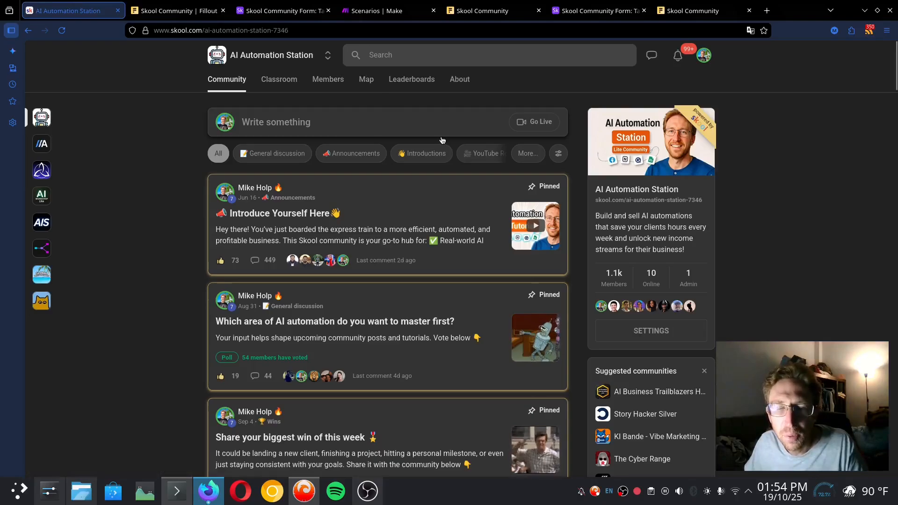
{"action": "left_click", "coordinate": [279, 79]}
{"action": "scroll", "coordinate": [633, 293], "scroll_direction": "down", "scroll_amount": 3}
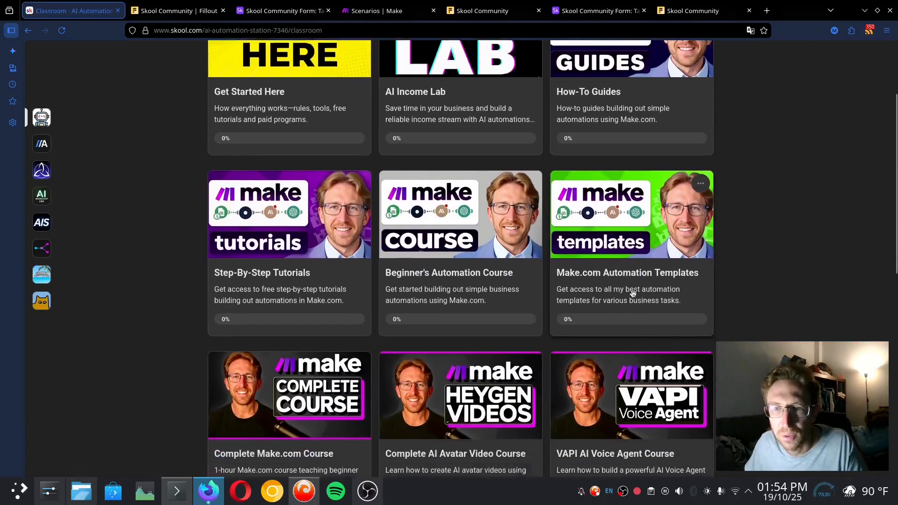
{"action": "scroll", "coordinate": [634, 260], "scroll_direction": "up", "scroll_amount": 3}
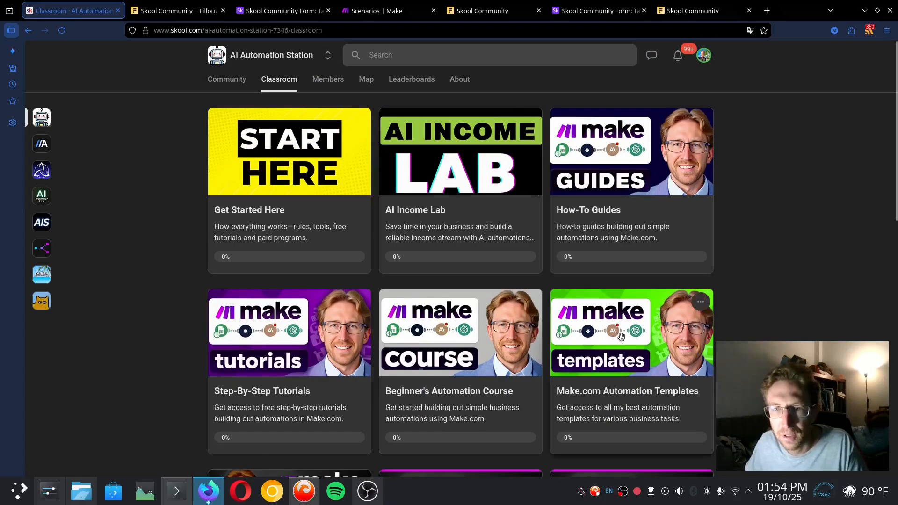
{"action": "left_click", "coordinate": [609, 339]}
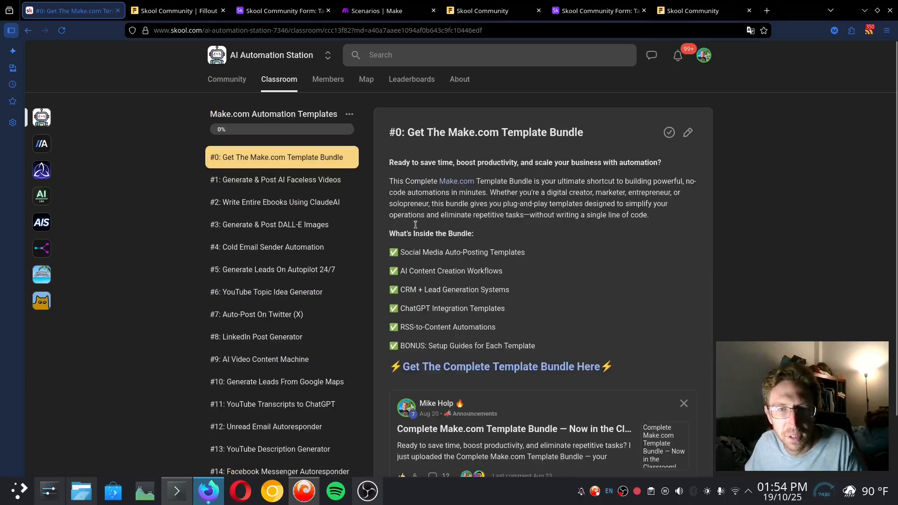
{"action": "scroll", "coordinate": [304, 305], "scroll_direction": "down", "scroll_amount": 3}
{"action": "scroll", "coordinate": [281, 287], "scroll_direction": "up", "scroll_amount": 3}
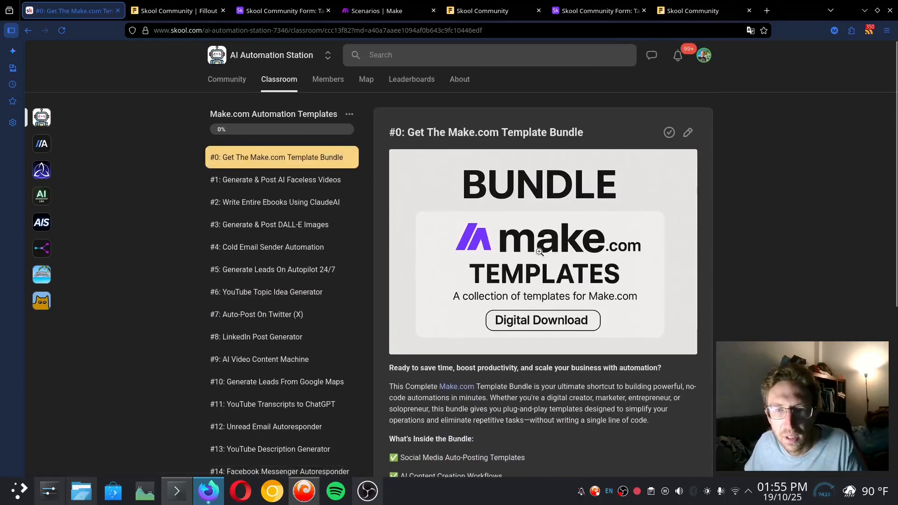
{"action": "left_click", "coordinate": [286, 226]}
{"action": "scroll", "coordinate": [496, 389], "scroll_direction": "down", "scroll_amount": 2}
{"action": "scroll", "coordinate": [495, 389], "scroll_direction": "down", "scroll_amount": 1}
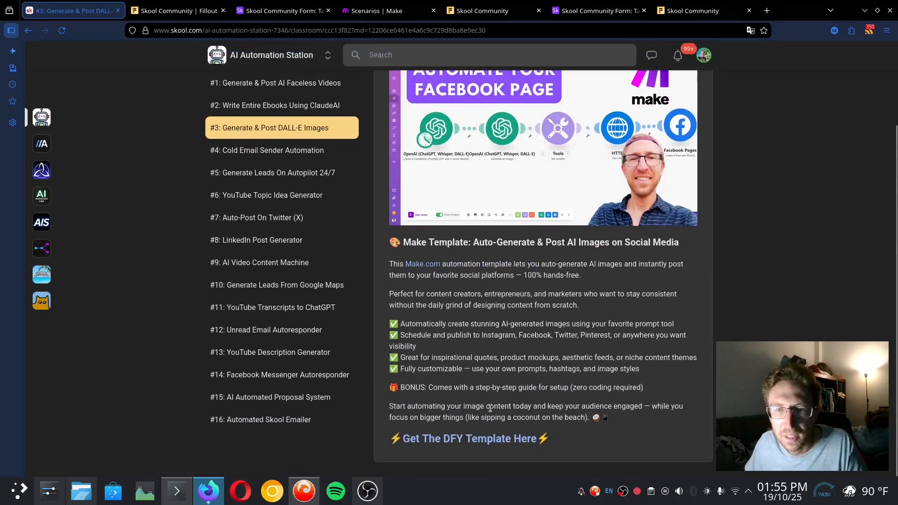
{"action": "left_click", "coordinate": [497, 440]}
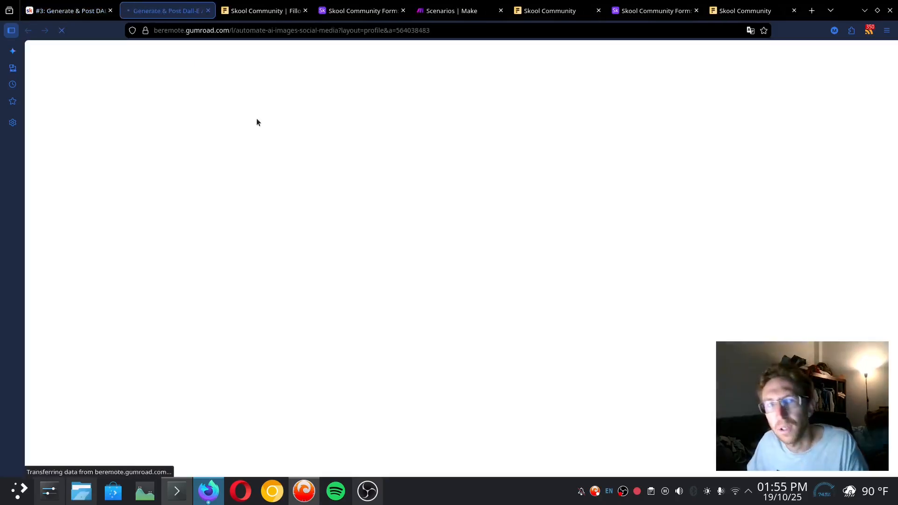
{"action": "scroll", "coordinate": [511, 255], "scroll_direction": "down", "scroll_amount": 1}
{"action": "scroll", "coordinate": [512, 255], "scroll_direction": "down", "scroll_amount": 5}
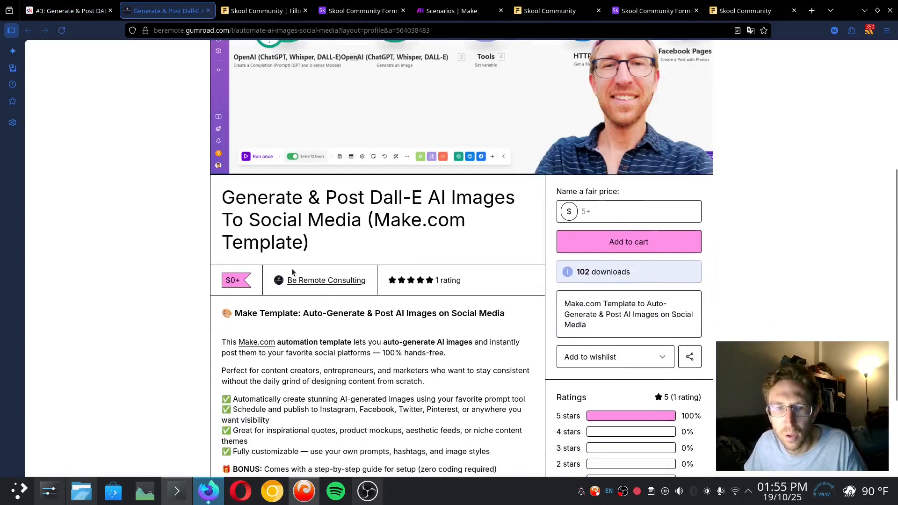
{"action": "key", "text": "ctrl+w"}
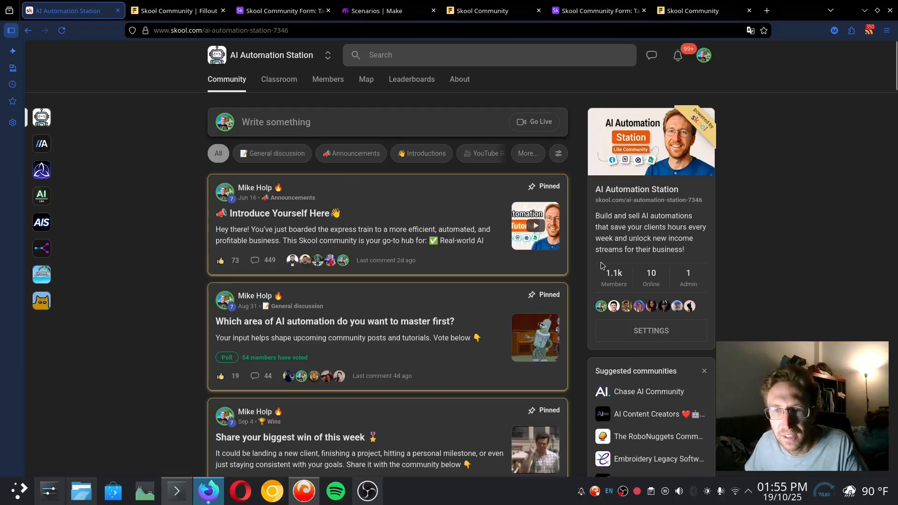
{"action": "left_click", "coordinate": [653, 331]}
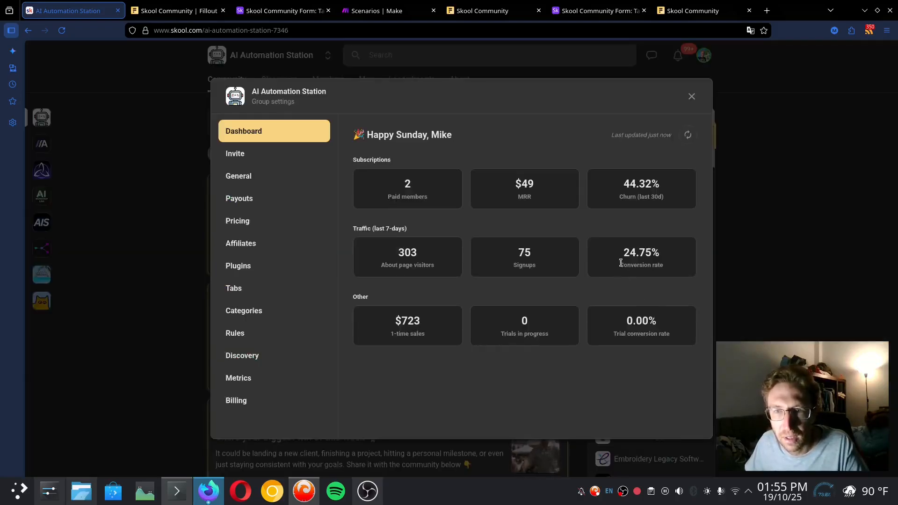
{"action": "left_click_drag", "start_coordinate": [668, 256], "coordinate": [629, 253]}
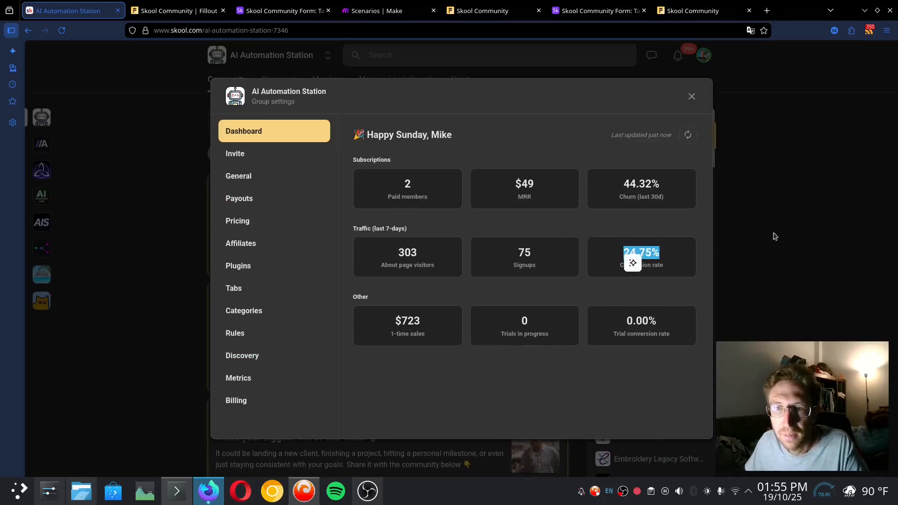
{"action": "left_click", "coordinate": [639, 249]}
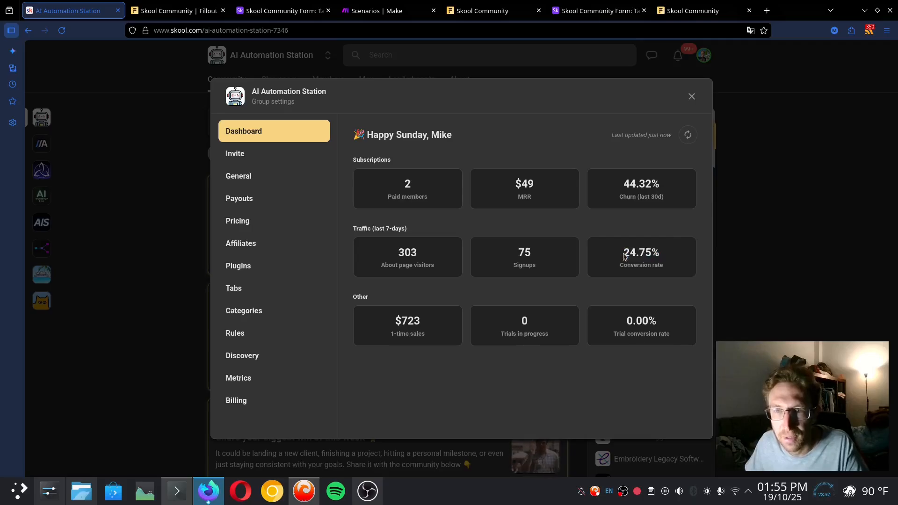
{"action": "left_click", "coordinate": [828, 223]}
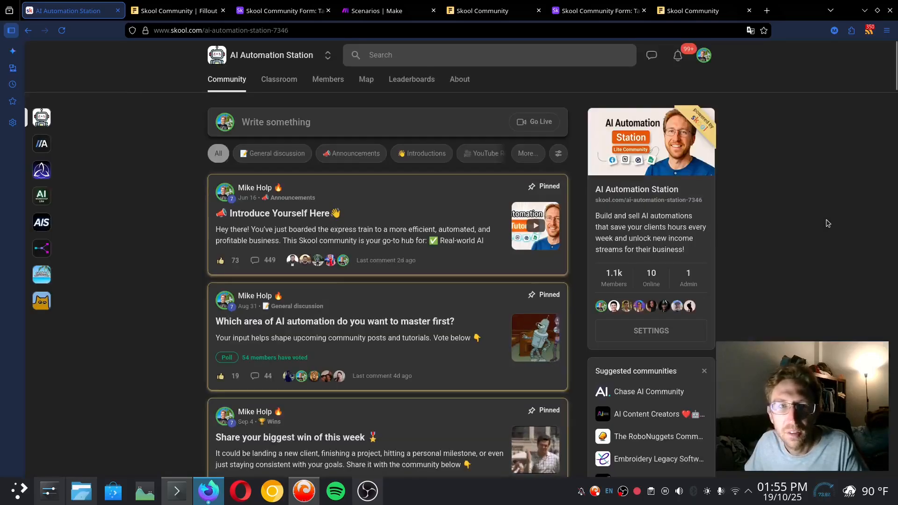
Move from the Airtable Skool Community Form table to the Fillout tab for the affiliate dashboard
{"action": "left_click", "coordinate": [599, 11]}
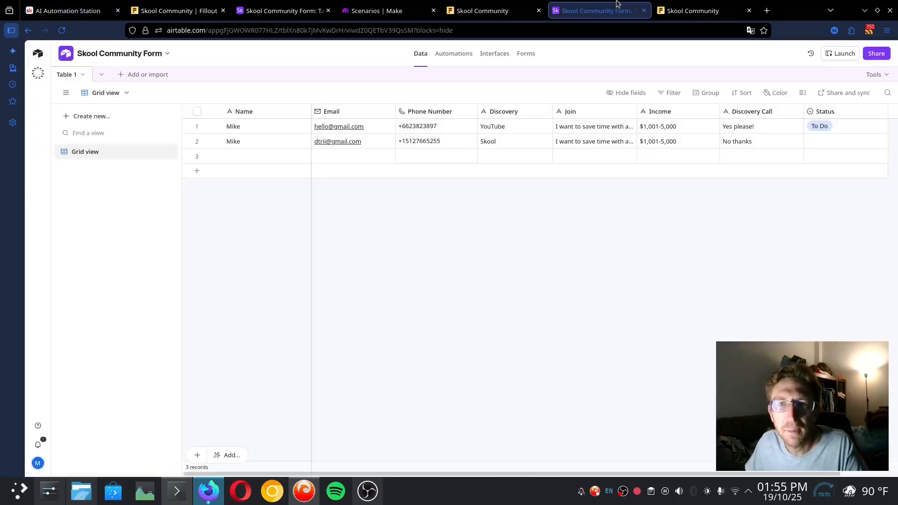
{"action": "left_click", "coordinate": [503, 6]}
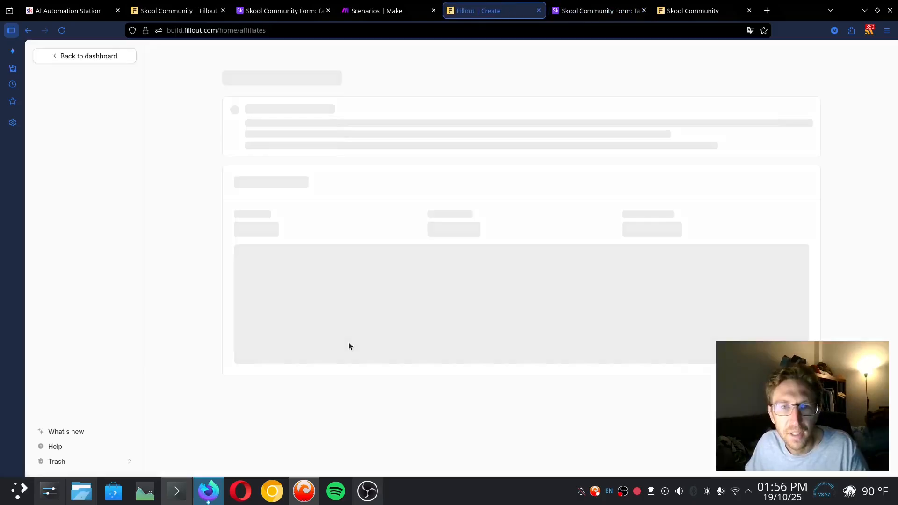